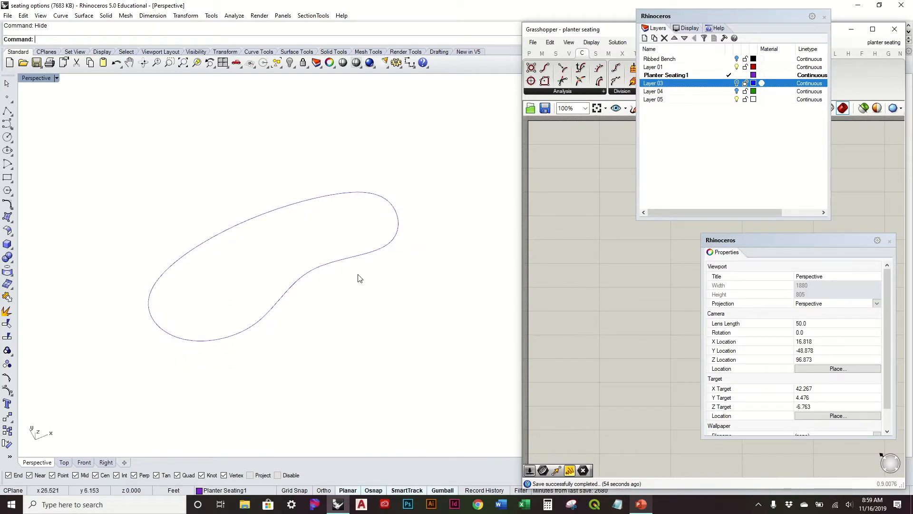
- Add a Curve parameter to the Grasshopper canvas and set it to the closed planter curve in the Rhino viewport
scroll(292, 289, "up", 3)
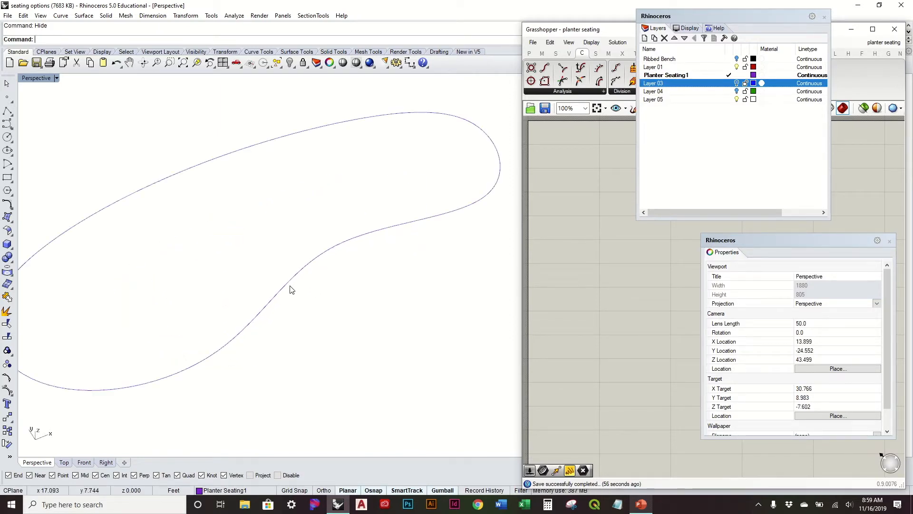
scroll(292, 289, "down", 3)
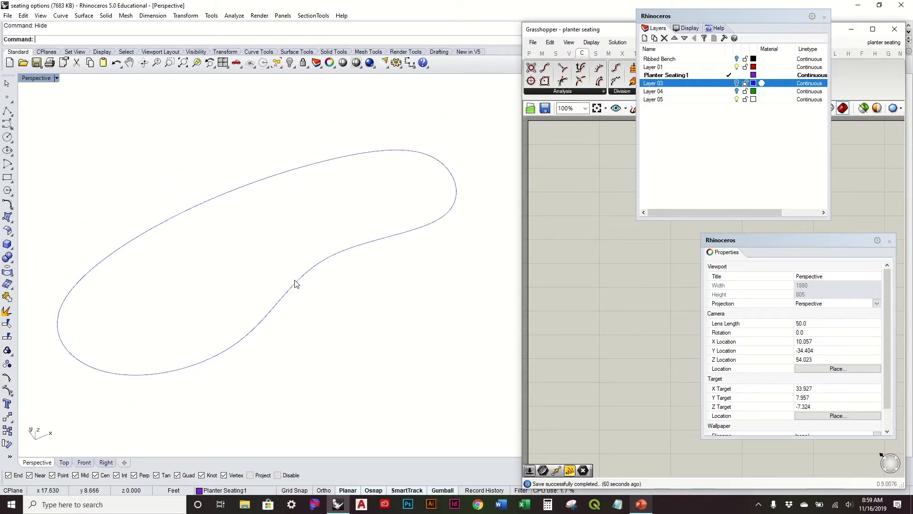
right_click_drag(280, 317, 273, 336)
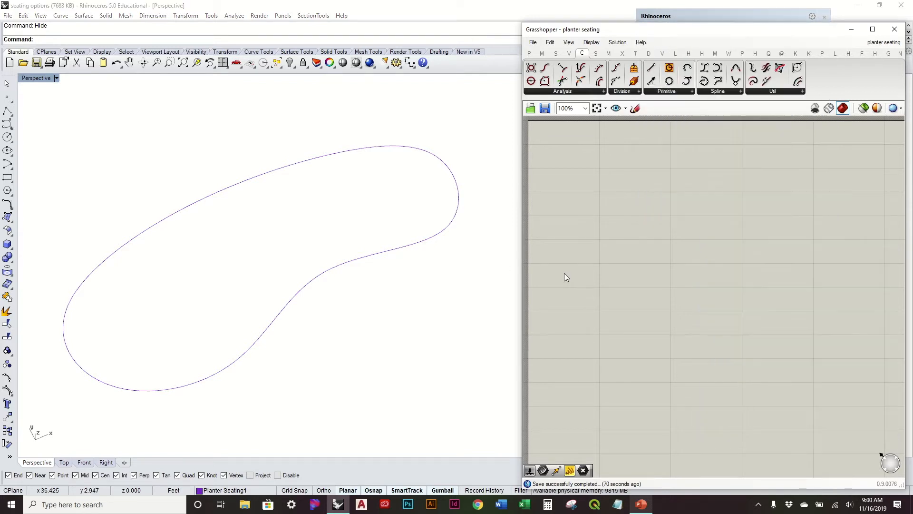
left_click(412, 242)
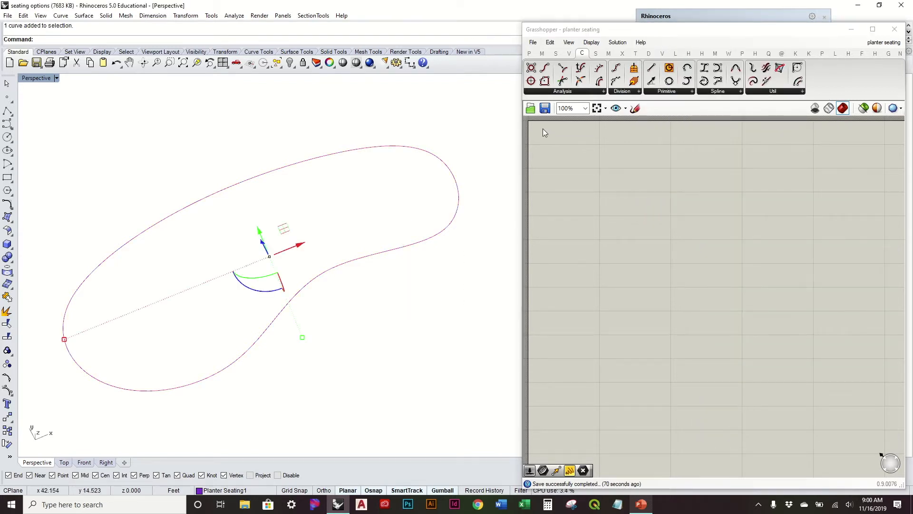
left_click(529, 53)
left_click_drag(562, 81, 580, 163)
right_click(581, 164)
left_click(628, 310)
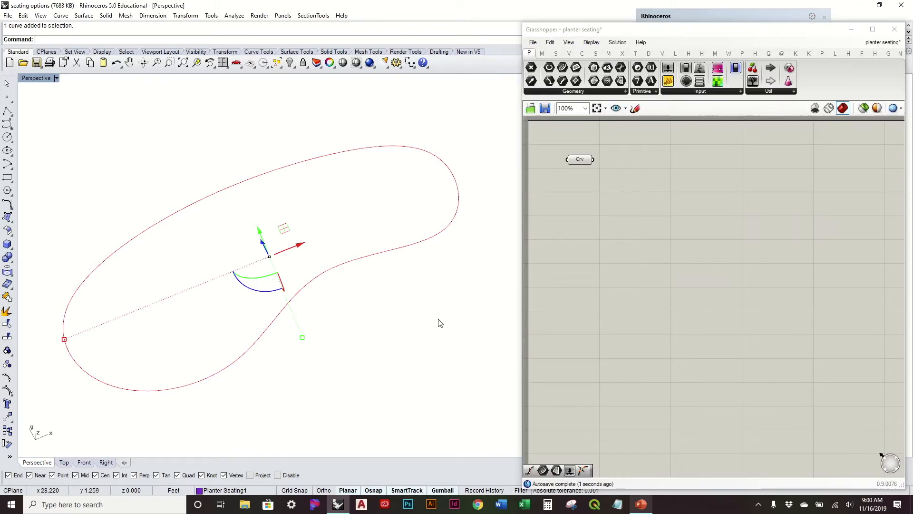
mouse_move(609, 206)
right_mouse_down()
mouse_move(578, 243)
mouse_move(632, 248)
right_mouse_up()
left_click_drag(623, 229, 618, 228)
left_click(619, 238)
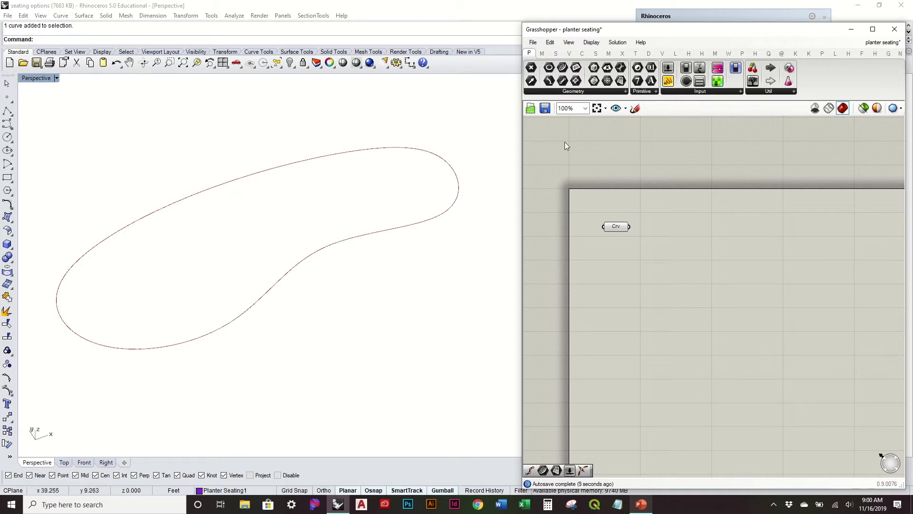
- Add a Divide Curve component fed by the planter curve and control its count with a number slider of 15
left_click(582, 53)
left_click_drag(622, 70, 685, 237)
left_click(625, 282)
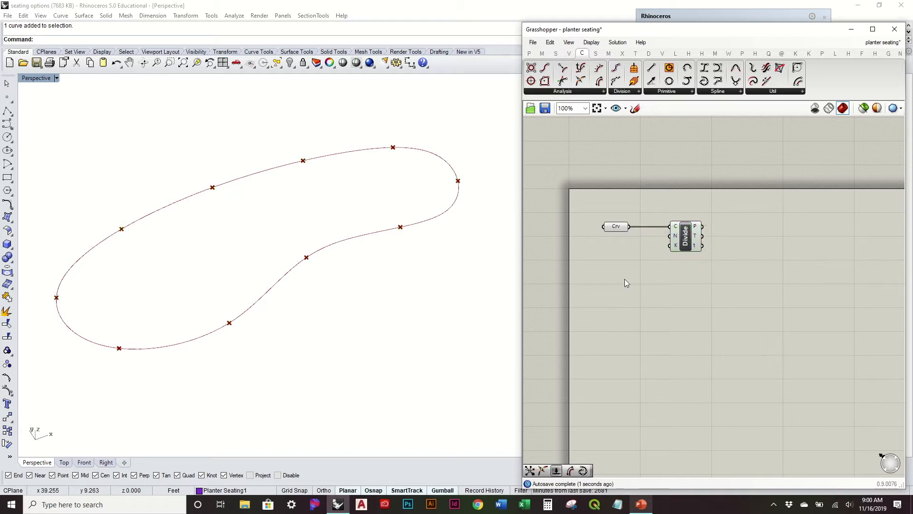
double_click(624, 279)
type("15")
key("Return")
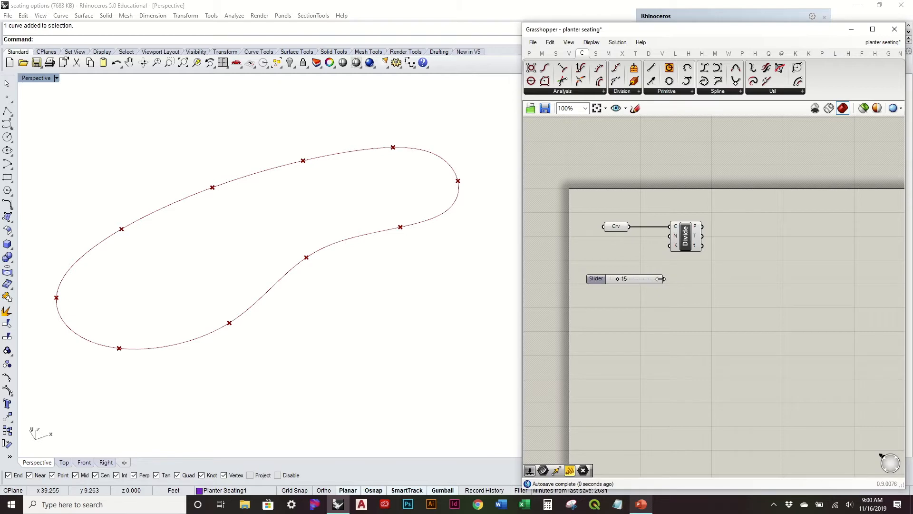
left_click_drag(665, 279, 671, 235)
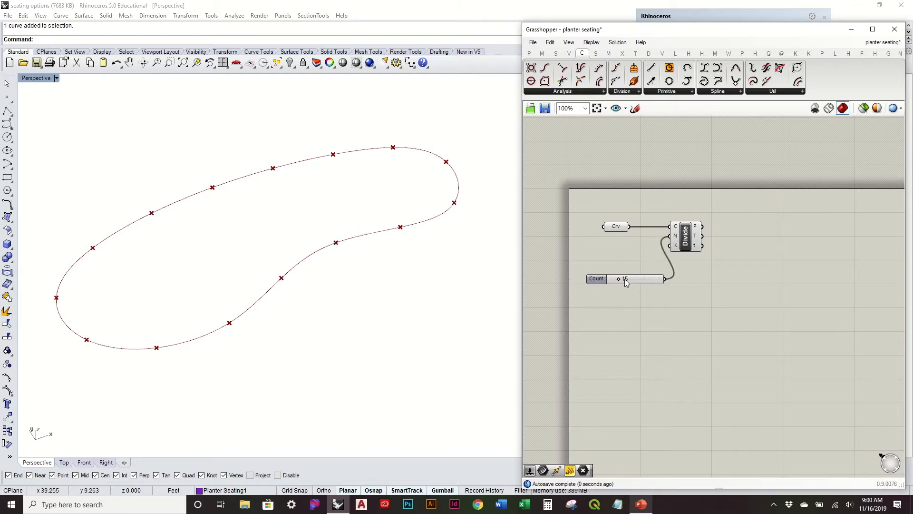
- Set the Divide Curve count slider to 30
left_click_drag(621, 279, 580, 258)
left_click(713, 295)
scroll(626, 259, "up", 2)
left_click_drag(608, 260, 598, 271)
right_click_drag(694, 294, 678, 333)
left_click_drag(706, 281, 730, 281)
left_click(730, 329)
right_click_drag(744, 314, 712, 323)
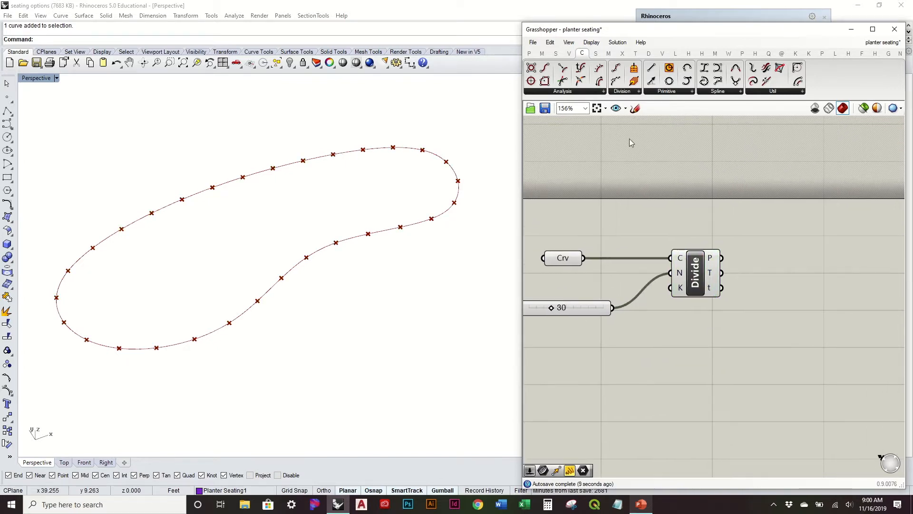
- Add a Horizontal Frame component fed by the planter curve and the division parameters from Divide Curve
left_click(580, 91)
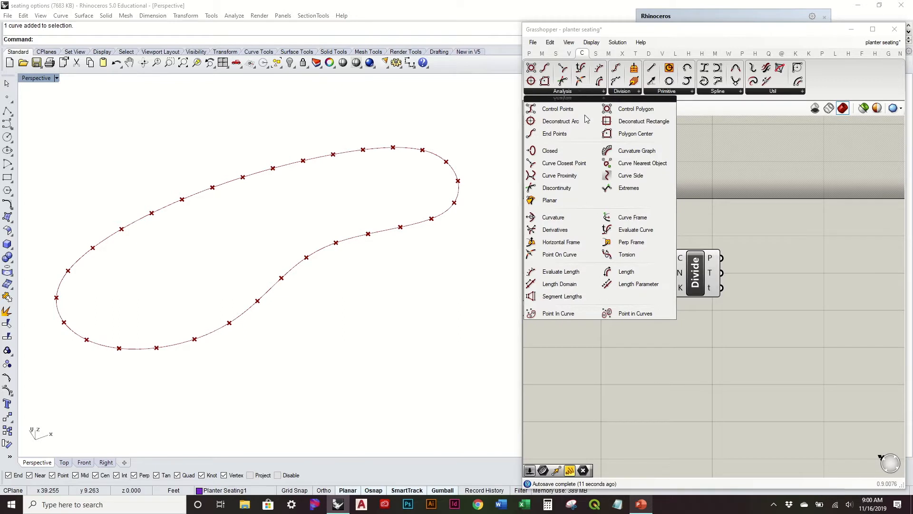
left_click_drag(561, 242, 805, 265)
left_click_drag(584, 258, 722, 288)
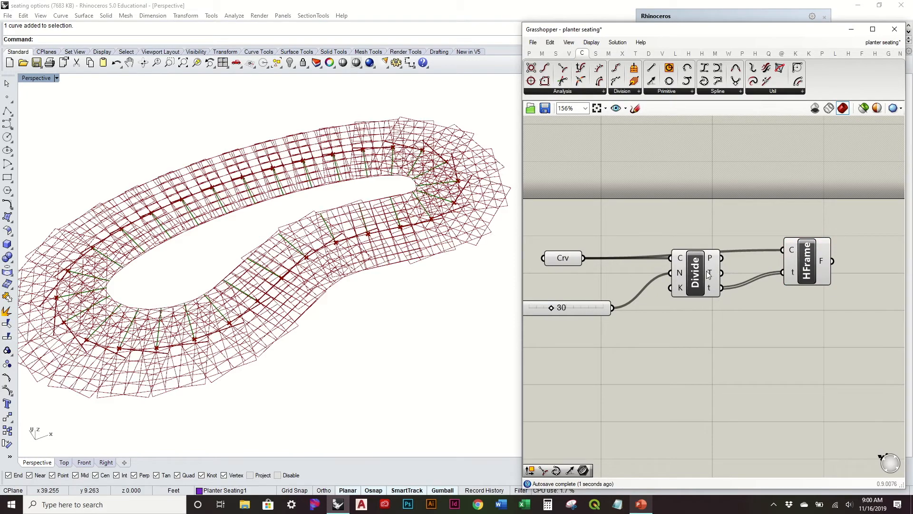
- Set the division count to 10 and reposition the Horizontal Frame and Curve components
left_click_drag(551, 309, 538, 327)
mouse_move(736, 321)
right_mouse_down()
mouse_move(740, 341)
mouse_move(722, 321)
right_mouse_up()
left_click_drag(800, 260, 772, 251)
left_click_drag(547, 260, 550, 241)
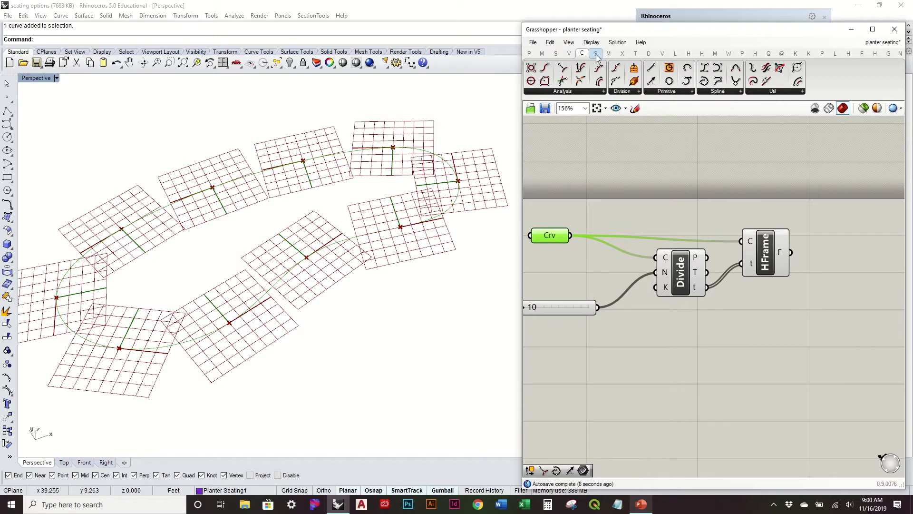
- Add a Deconstruct Plane component and feed it the frames from Horizontal Frame
left_click(569, 53)
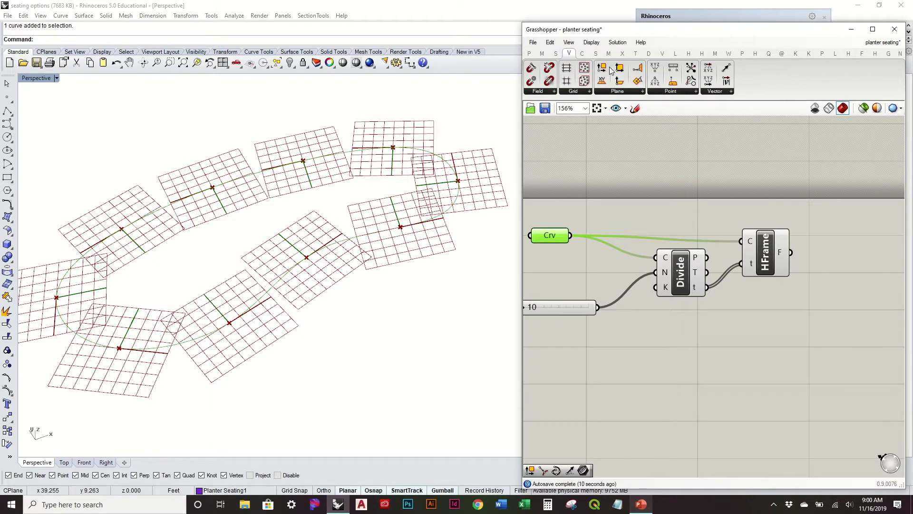
left_click_drag(602, 68, 803, 281)
right_click_drag(803, 282, 723, 301)
left_click_drag(700, 277, 728, 296)
- Move the whole component group further down the canvas and line up Deconstruct Plane beside Horizontal Frame
scroll(754, 294, "down", 1)
left_click_drag(811, 380, 528, 257)
left_click_drag(625, 304, 669, 379)
left_click(671, 318)
right_click_drag(752, 324, 693, 282)
left_click_drag(736, 338, 731, 315)
left_click(703, 235)
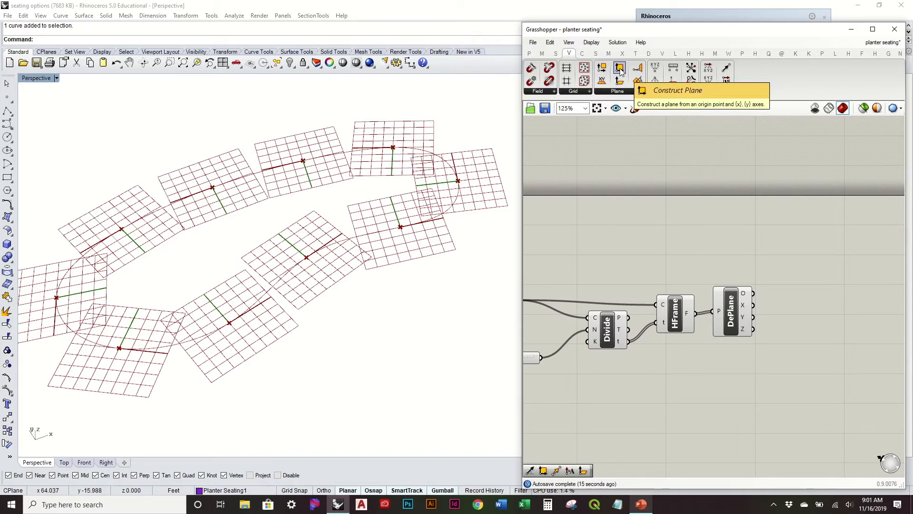
- Add a Construct Plane component and connect Deconstruct Plane's origin to O, its Y axis to X and its Z axis to Y
left_click_drag(621, 71, 763, 262)
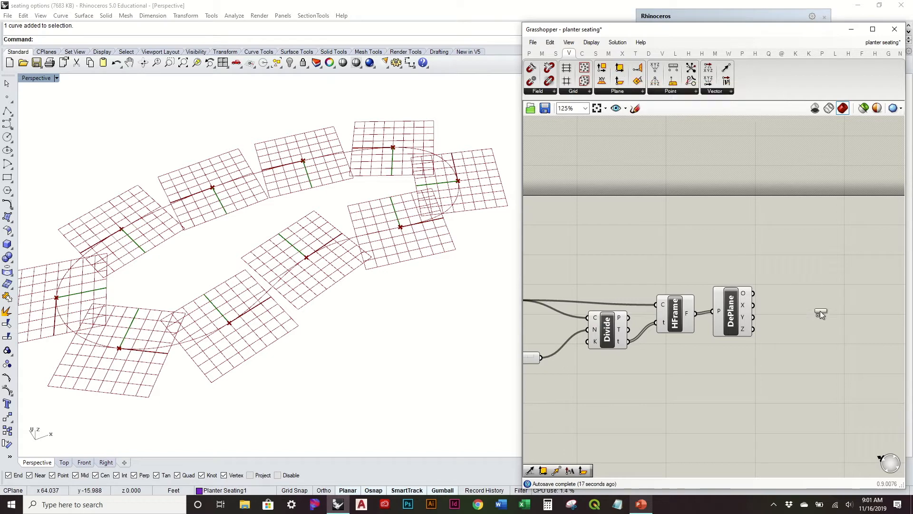
left_click_drag(820, 310, 821, 311)
right_click_drag(224, 343, 341, 377)
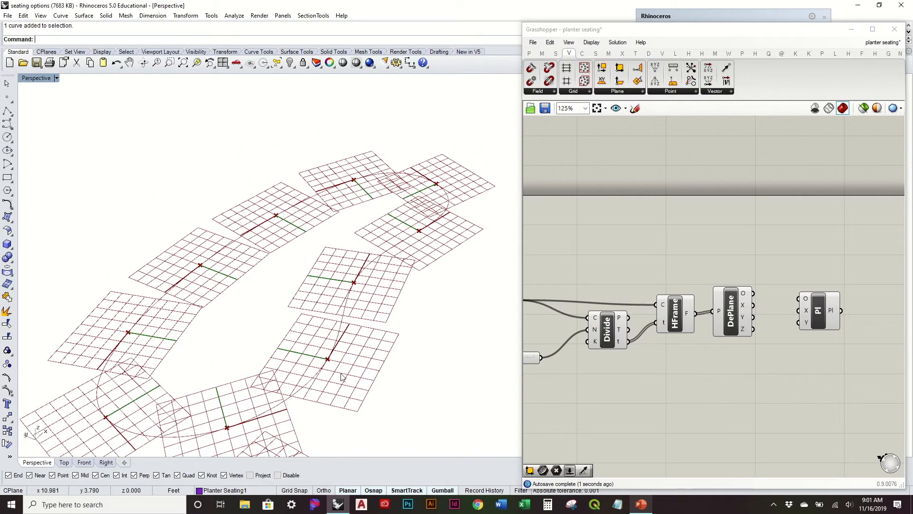
left_click(732, 311)
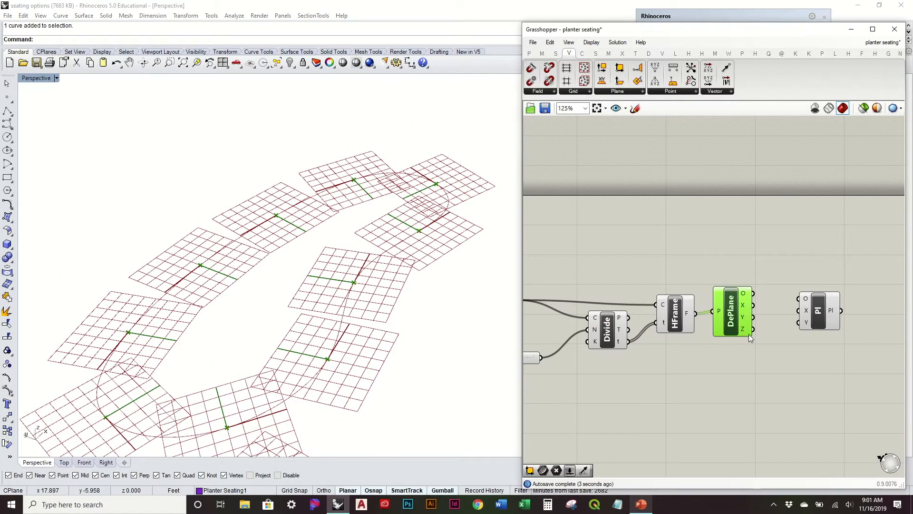
left_click_drag(752, 333, 801, 331)
left_click_drag(755, 300, 809, 300)
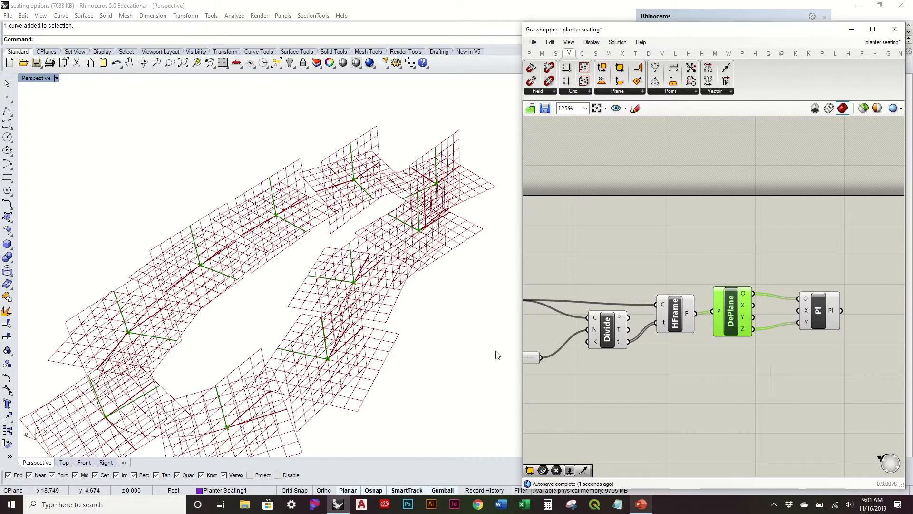
left_click_drag(754, 317, 805, 312)
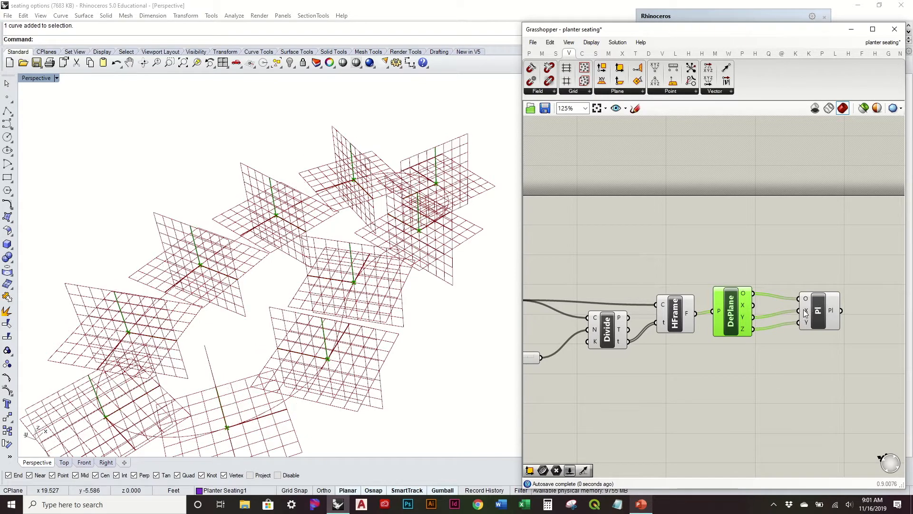
- Add a negating expression to the X input of Construct Plane
scroll(805, 313, "up", 3)
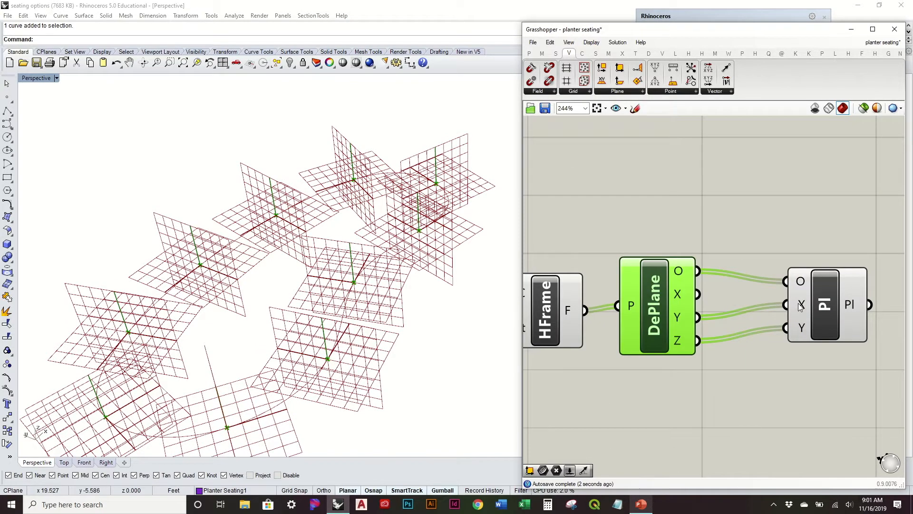
right_click(800, 306)
mouse_move(858, 404)
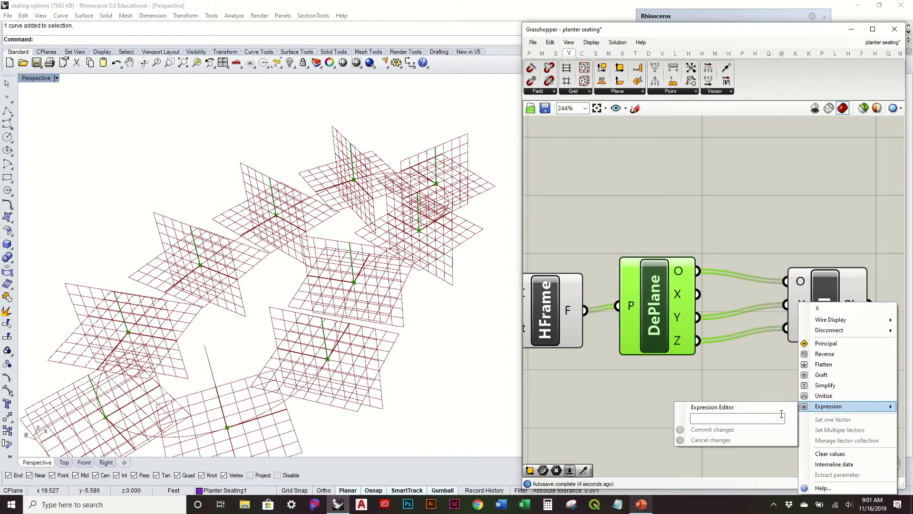
left_click(778, 415)
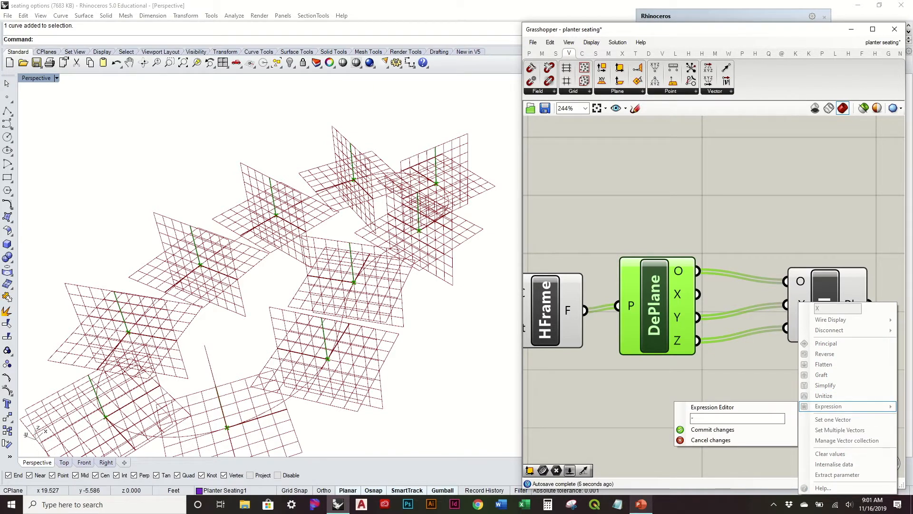
type("-")
left_click(761, 429)
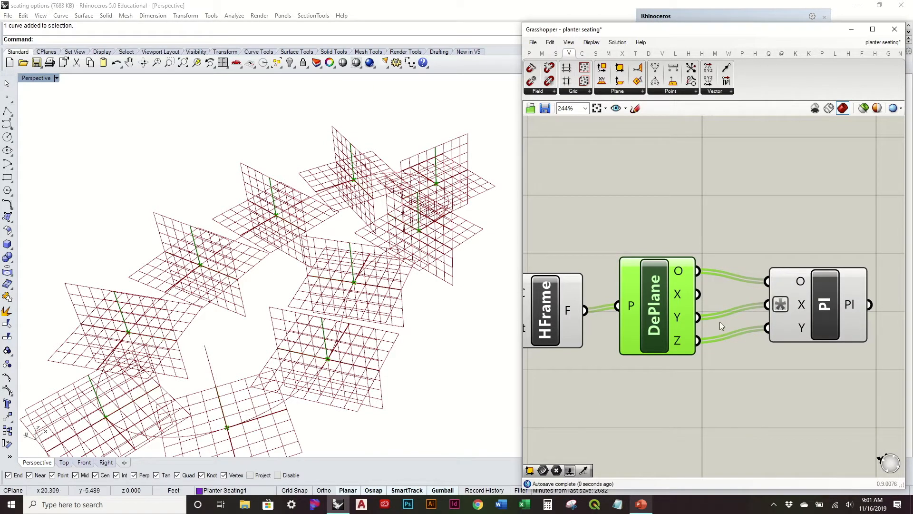
- Turn off the preview of the Horizontal Frame and Deconstruct Plane components
scroll(720, 322, "down", 4)
left_click_drag(699, 399, 627, 289)
middle_click(628, 288)
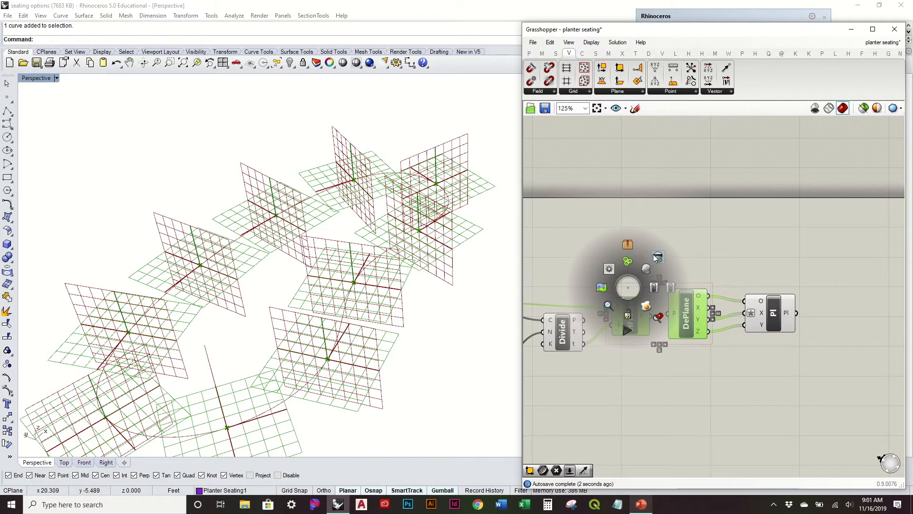
left_click(658, 257)
mouse_move(407, 276)
right_mouse_down()
mouse_move(381, 263)
mouse_move(395, 227)
mouse_move(407, 266)
mouse_move(401, 284)
mouse_move(401, 270)
right_mouse_up()
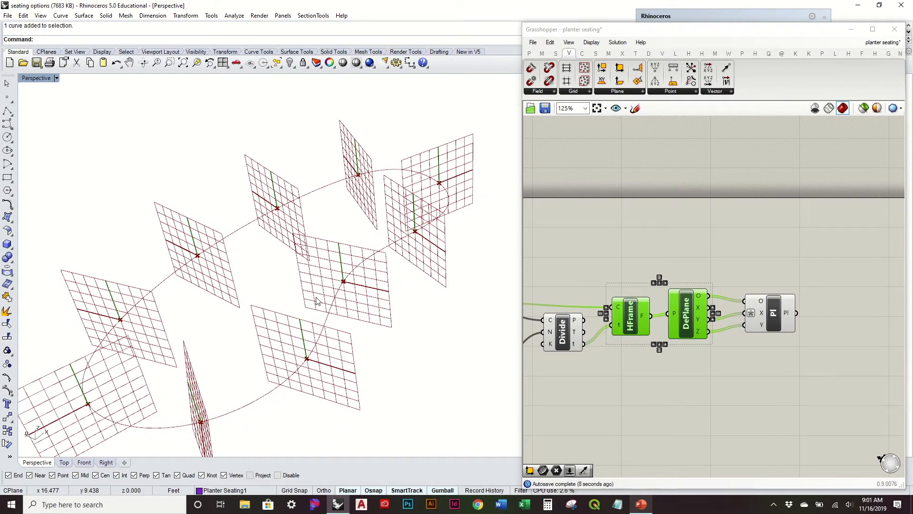
right_click_drag(316, 300, 467, 338)
left_click(740, 350)
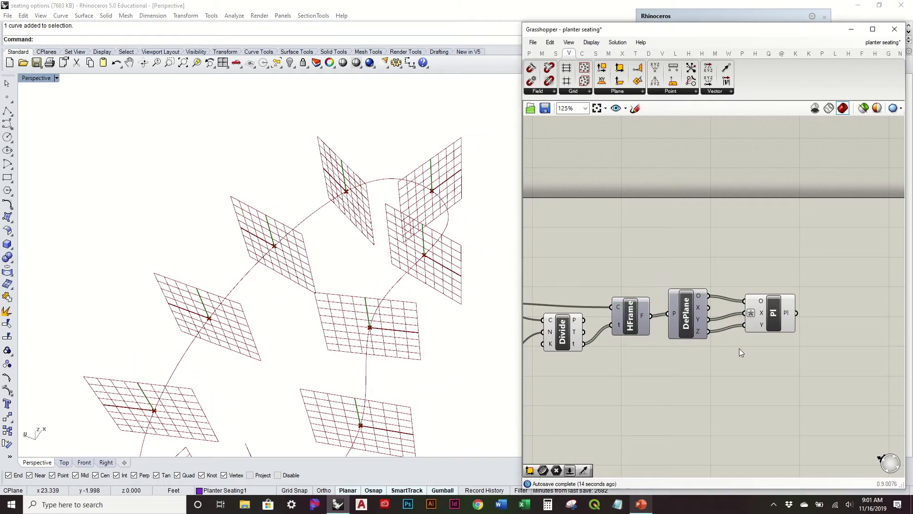
- Add a Rectangle component and use the planes from Construct Plane as its base planes
right_click_drag(797, 321, 790, 298)
left_click(777, 284)
left_click(728, 354)
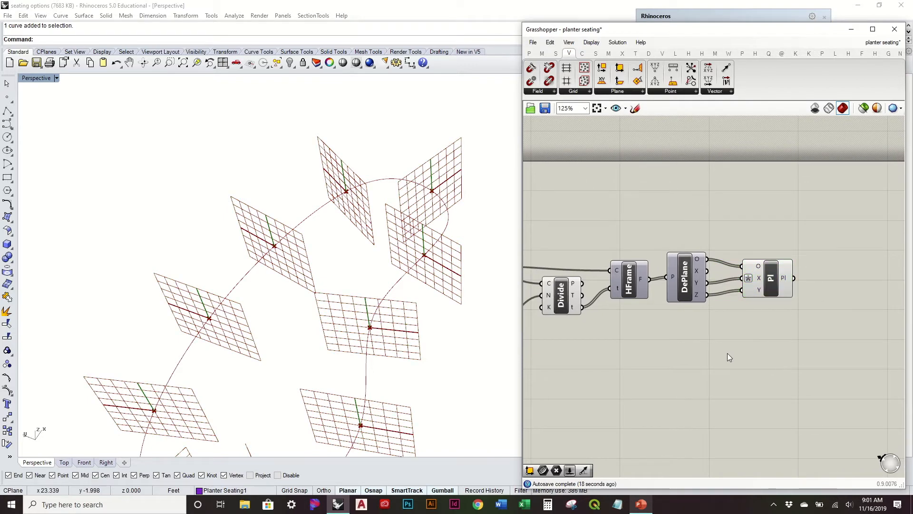
right_click_drag(727, 353, 824, 355)
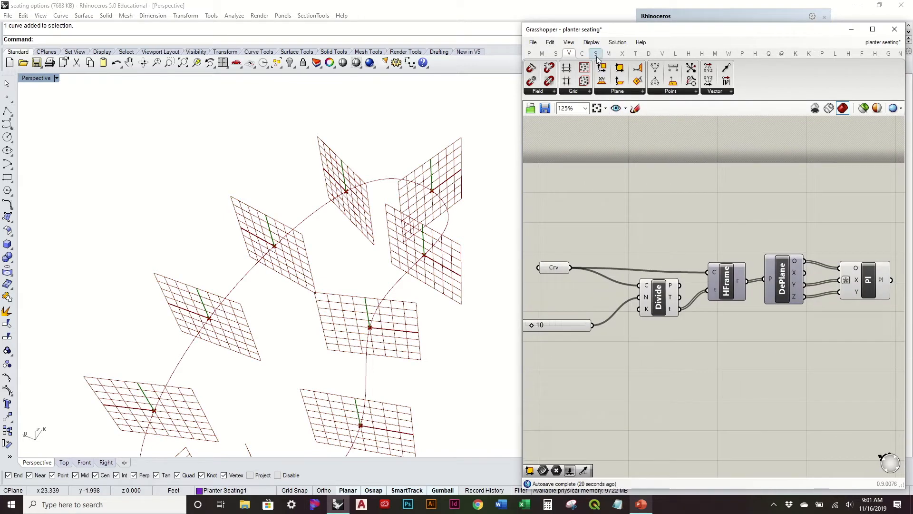
left_click(582, 53)
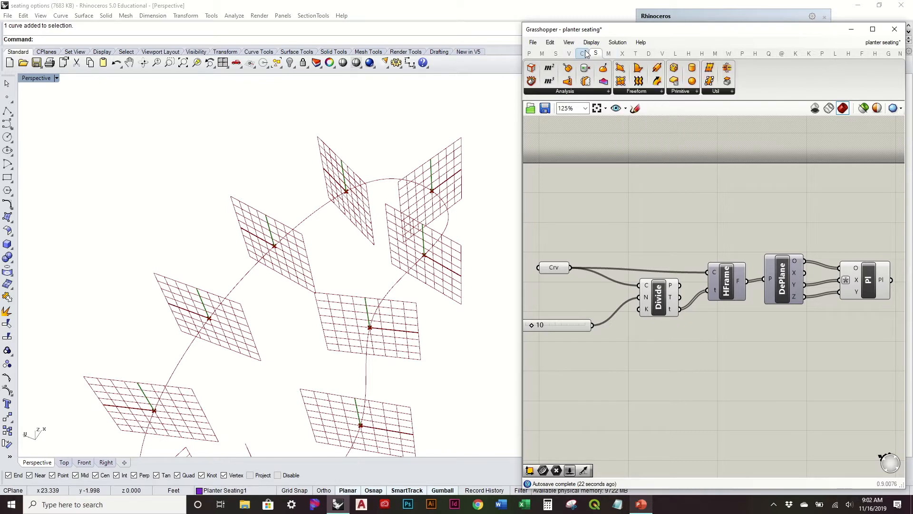
left_click(668, 92)
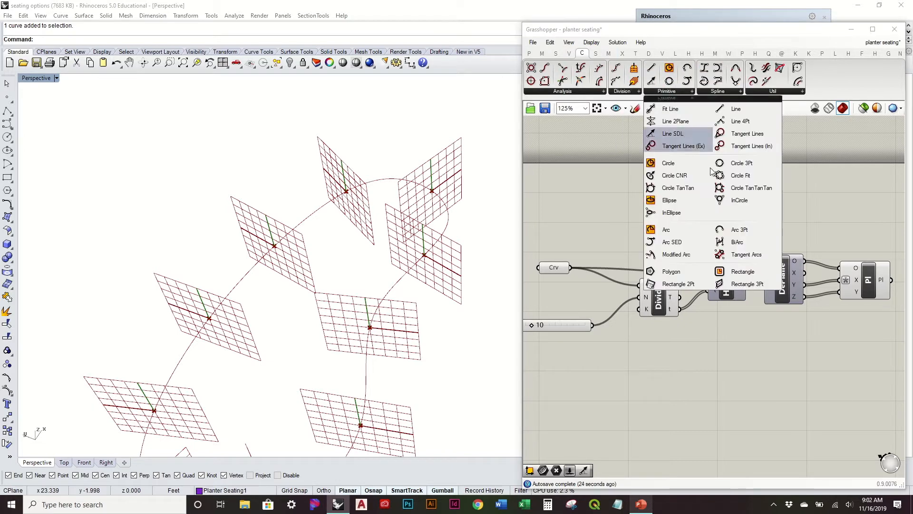
left_click(742, 270)
left_click(856, 384)
right_click_drag(752, 380, 562, 377)
left_click_drag(668, 398, 788, 347)
left_click(743, 269)
left_click_drag(700, 277, 770, 314)
- Turn off the preview of the Construct Plane component
left_click(680, 278)
right_click(701, 294)
left_click(719, 298)
right_click_drag(695, 335, 715, 293)
right_click_drag(399, 318, 403, 286)
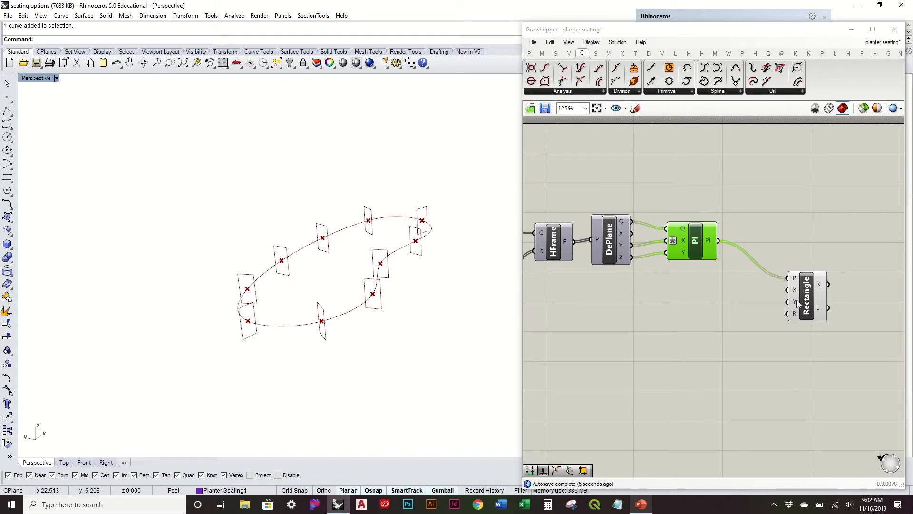
- Tidy the definition by lining up Rectangle with Construct Plane and moving the Curve parameter and Count slider closer to Divide Curve
left_click_drag(797, 300, 798, 268)
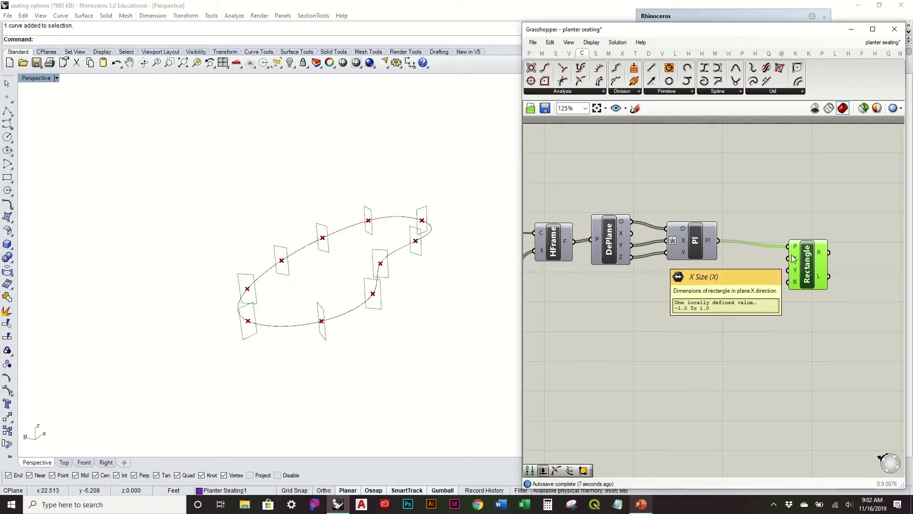
left_click(729, 301)
right_click_drag(623, 290, 772, 310)
scroll(676, 302, "down", 1)
left_click_drag(599, 268, 610, 266)
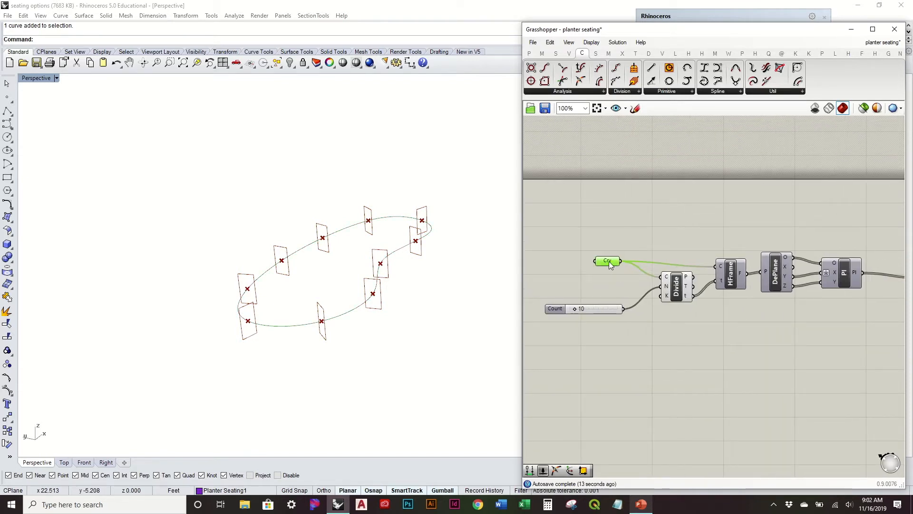
left_click_drag(603, 312, 624, 303)
right_click_drag(767, 330, 712, 343)
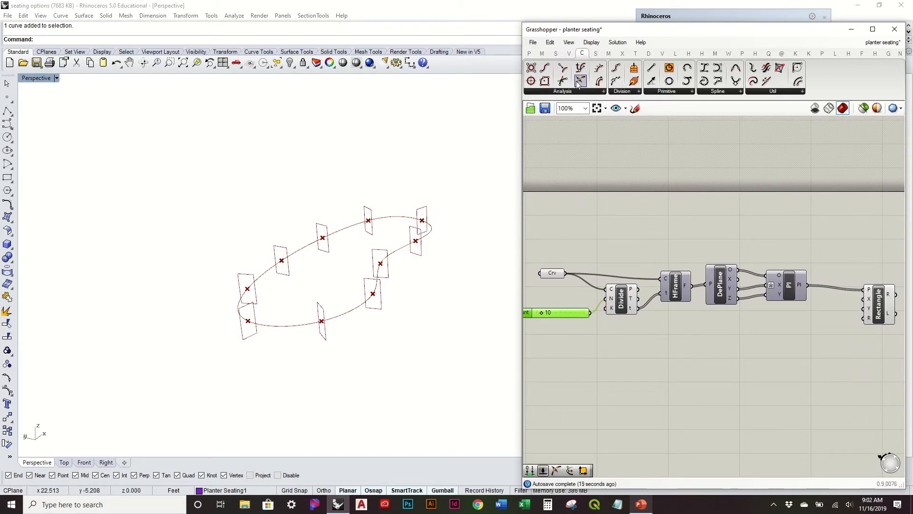
- Add a Range component below Divide Curve and feed its number of steps from the Count slider
left_click(528, 53)
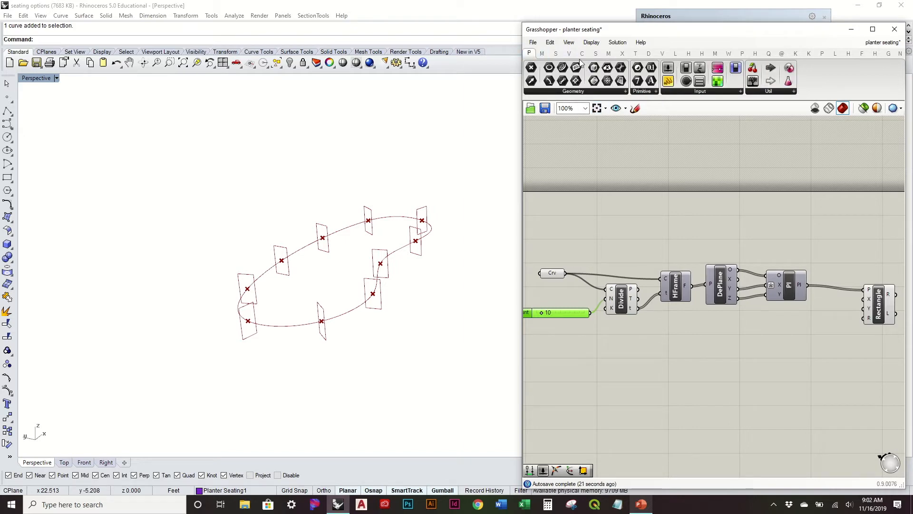
left_click(556, 53)
left_click(616, 68)
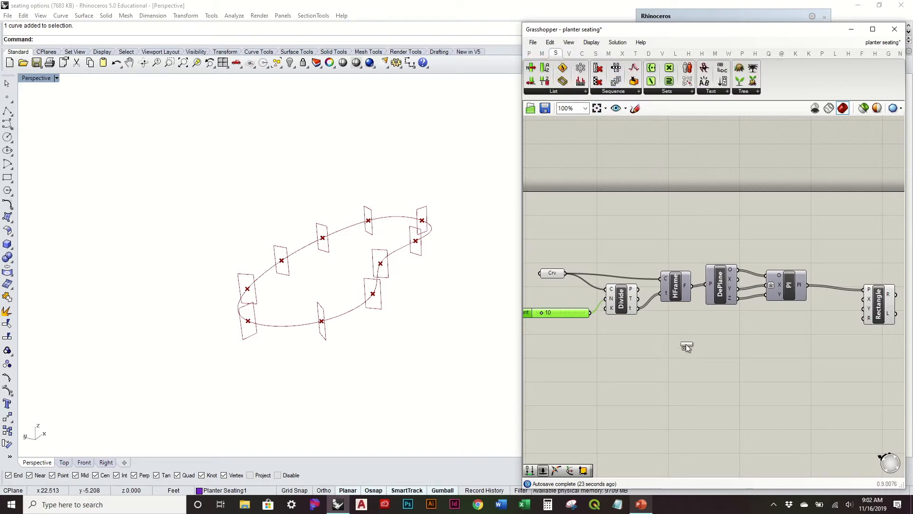
left_click(688, 361)
left_click_drag(631, 347, 674, 370)
mouse_move(701, 363)
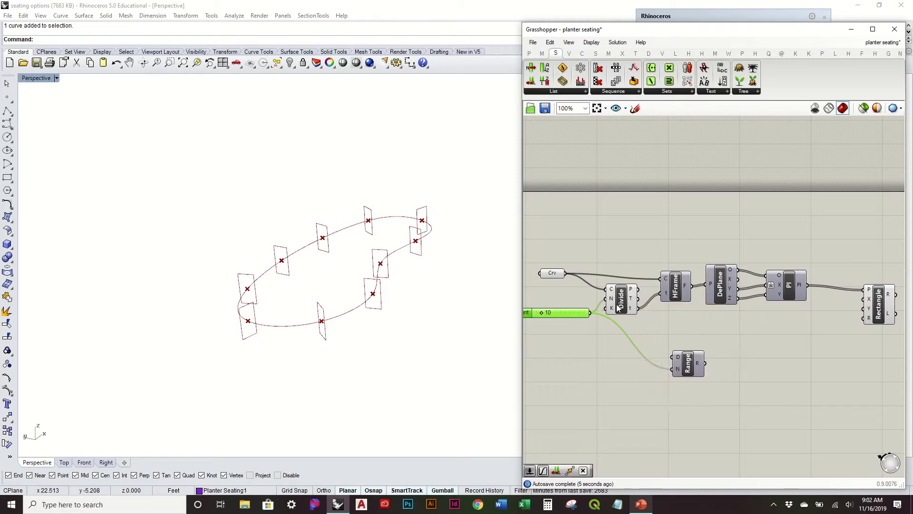
mouse_move(631, 289)
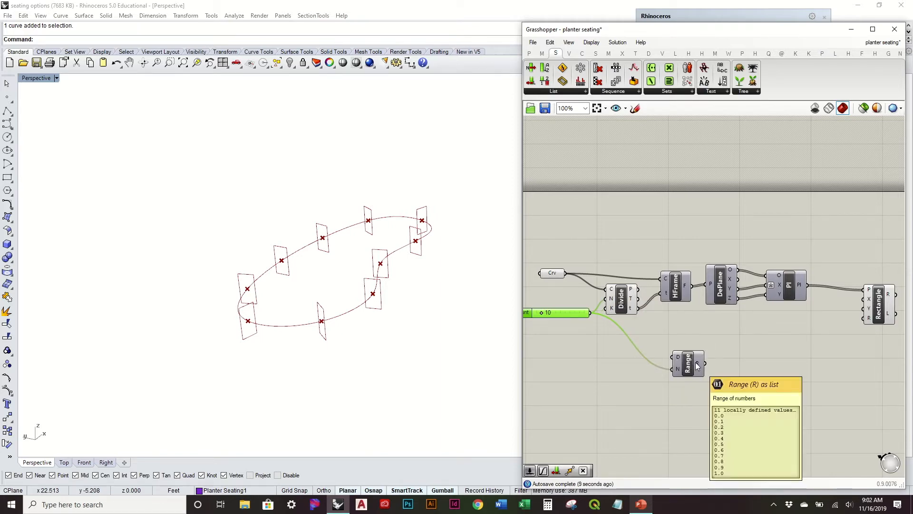
- Apply the expression x-1 to the N input of the Range component
scroll(684, 371, "up", 2)
scroll(681, 370, "up", 1)
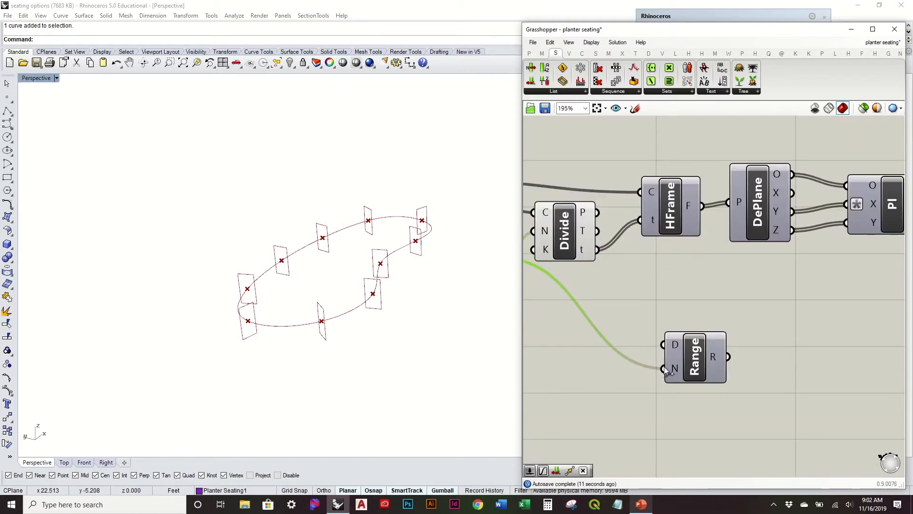
right_click(672, 370)
mouse_move(750, 409)
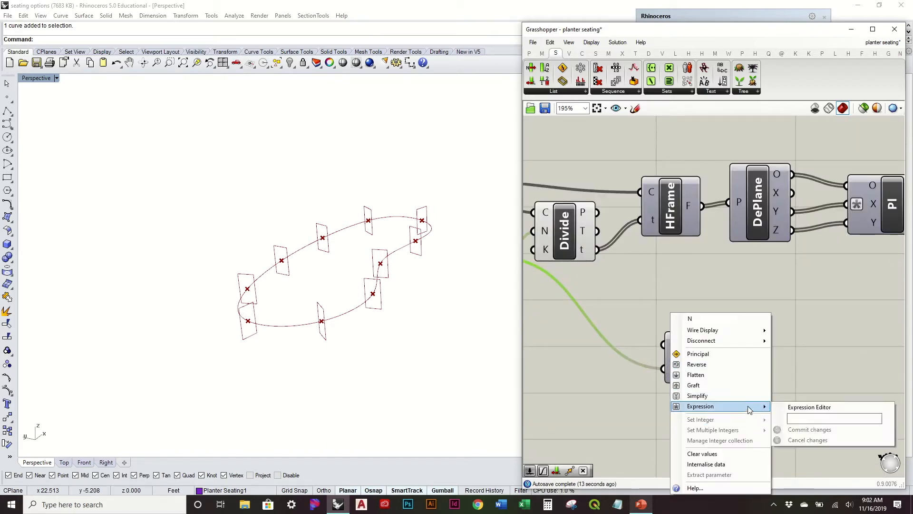
left_click(804, 415)
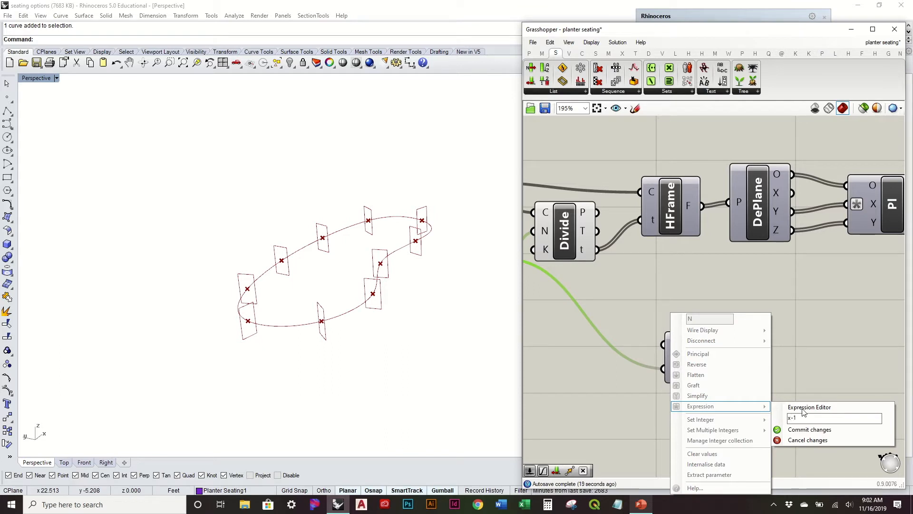
left_click(808, 429)
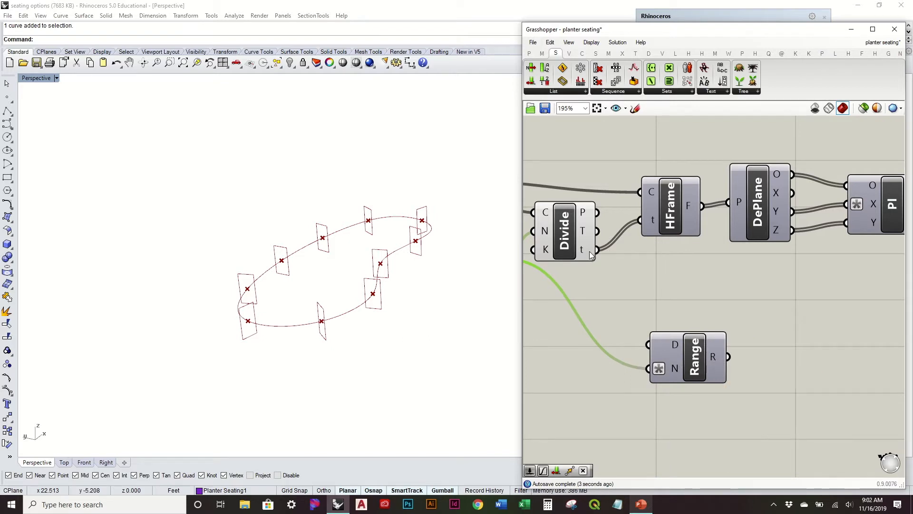
- Set the Count slider to 17 and rearrange the slider and the Range component to leave more room around Divide Curve
scroll(589, 251, "down", 3)
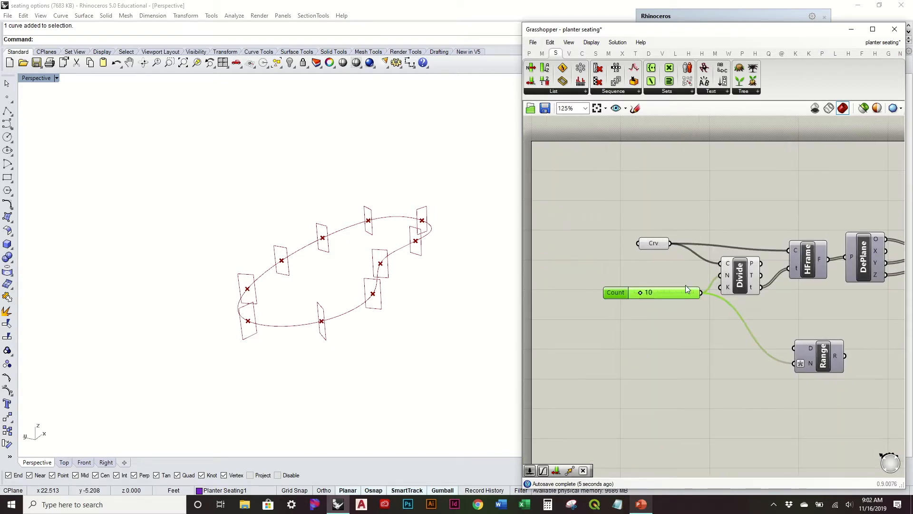
left_click_drag(687, 293, 623, 296)
left_click_drag(812, 359, 785, 371)
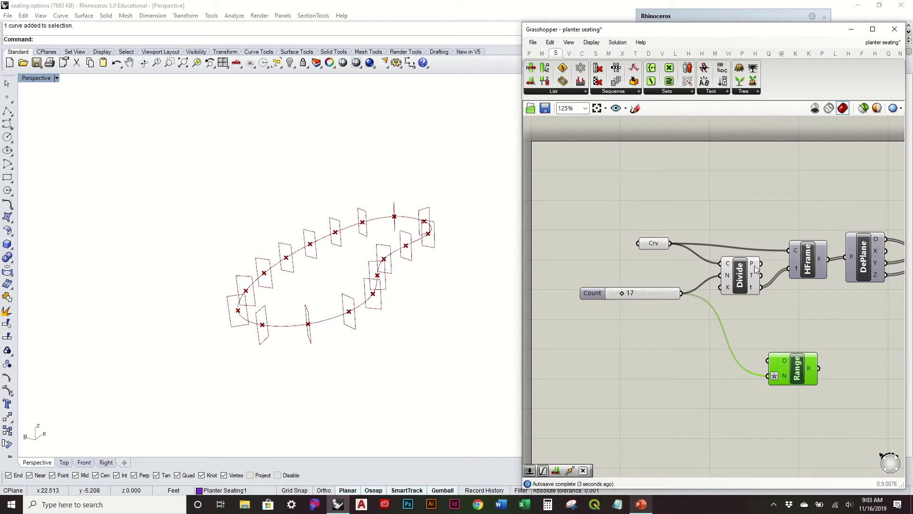
right_click_drag(806, 366, 760, 357)
left_click_drag(760, 358, 730, 372)
left_click(707, 323)
left_click_drag(615, 283, 600, 287)
left_click(798, 342)
- Add a Graph Mapper beside the Range component and feed it with the Range output
left_click(529, 53)
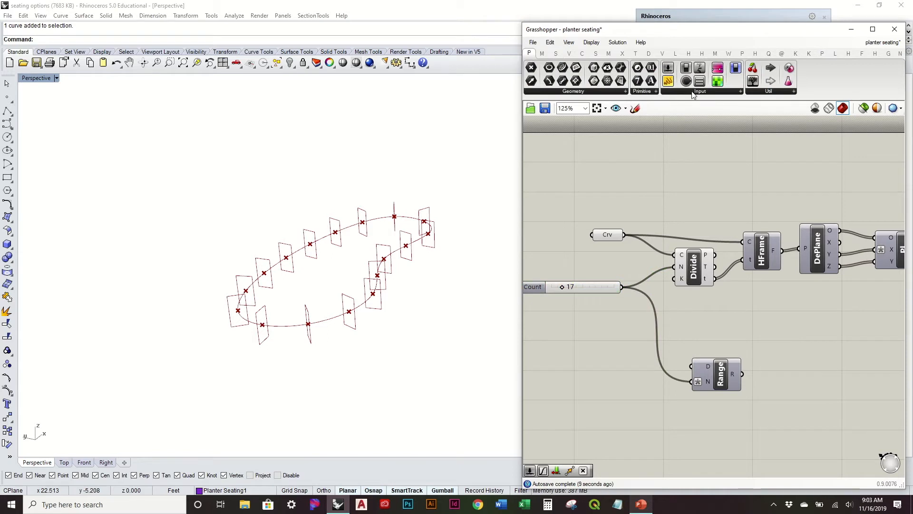
left_click(694, 94)
left_click_drag(713, 213, 821, 373)
right_click_drag(798, 369, 706, 321)
left_click(613, 331)
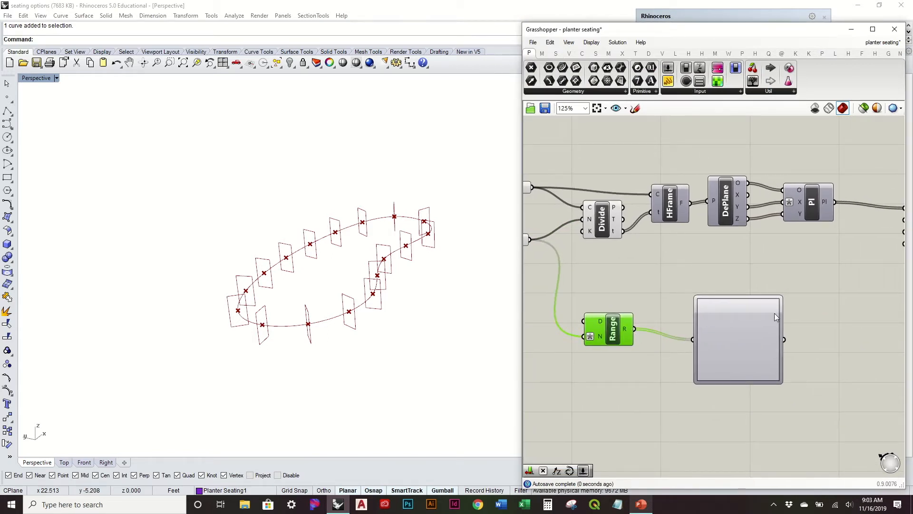
- Set the Graph Mapper's graph type to Sine
right_click_drag(774, 314, 708, 324)
left_click(682, 355)
right_click(679, 353)
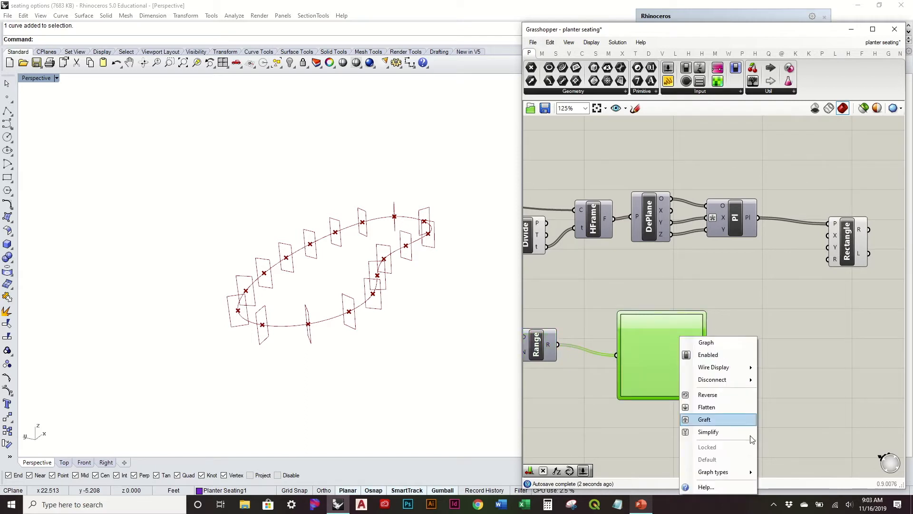
mouse_move(751, 471)
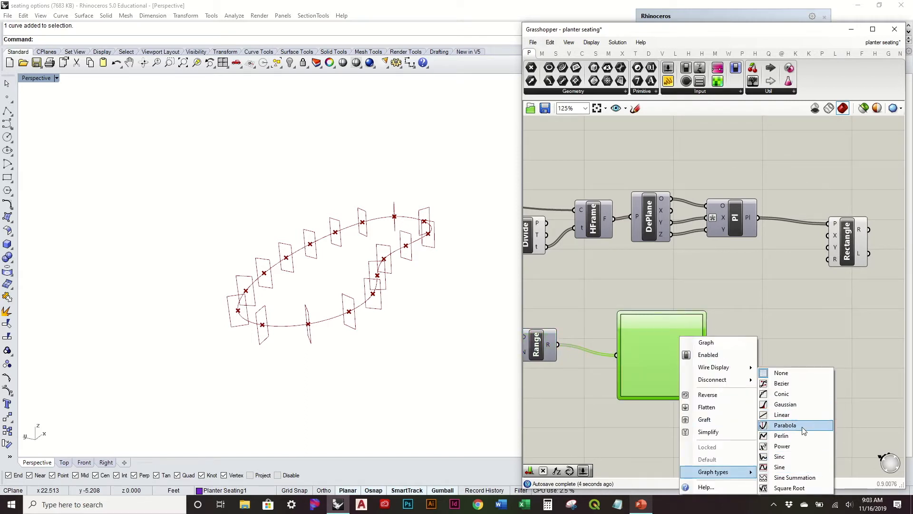
left_click(798, 467)
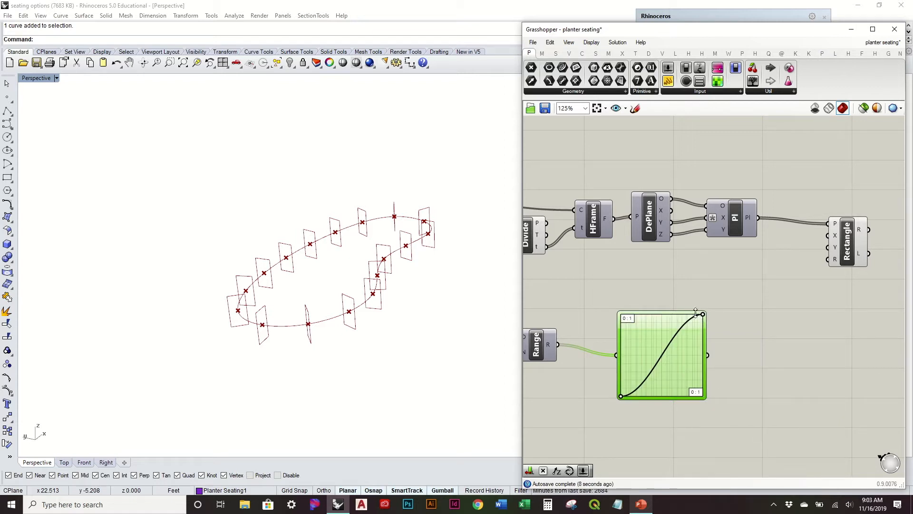
- Compress the sine wave so its first peak is about a third across, and feed the Graph Mapper into Rectangle's X size
left_click_drag(703, 314, 650, 315)
left_click(819, 310)
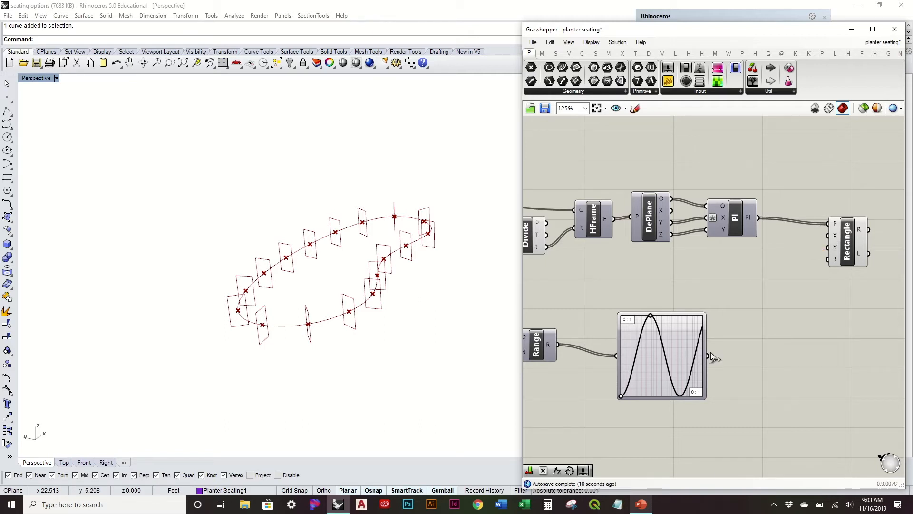
left_click_drag(810, 255, 829, 235)
right_click_drag(424, 289, 440, 270)
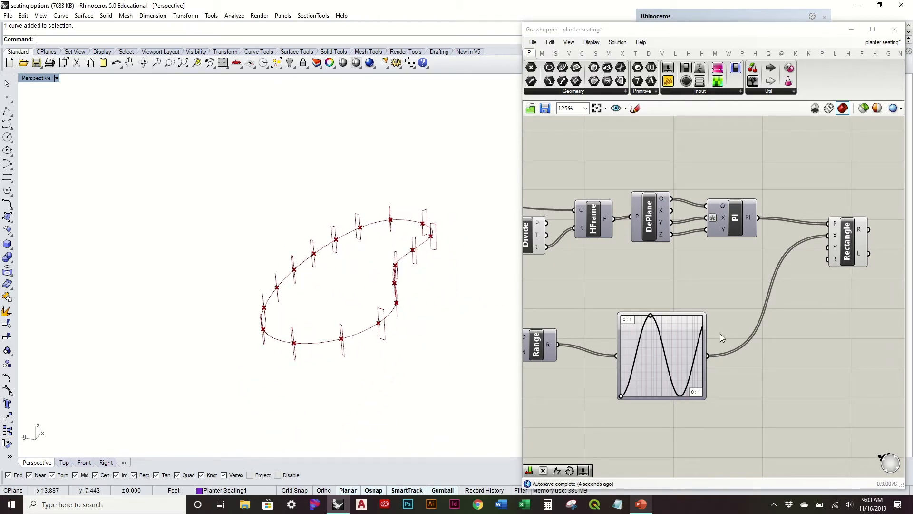
- Set the Graph Mapper's Y range from 1 to 3 and tighten its sine wave slightly
scroll(646, 371, "up", 1)
scroll(646, 370, "up", 1)
double_click(643, 345)
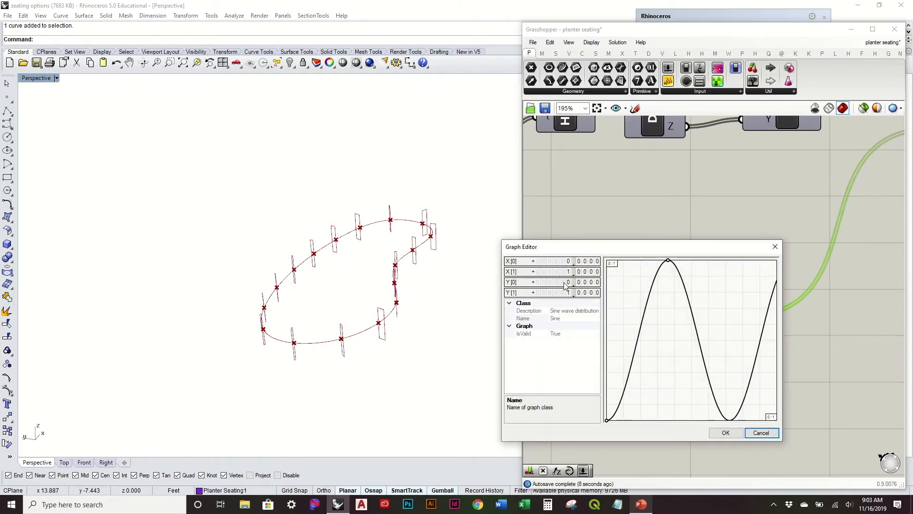
double_click(566, 285)
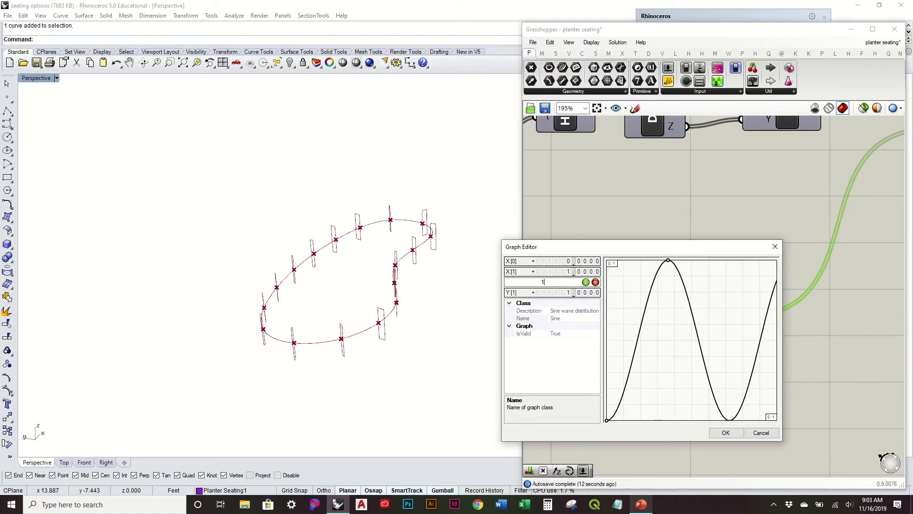
key("Return")
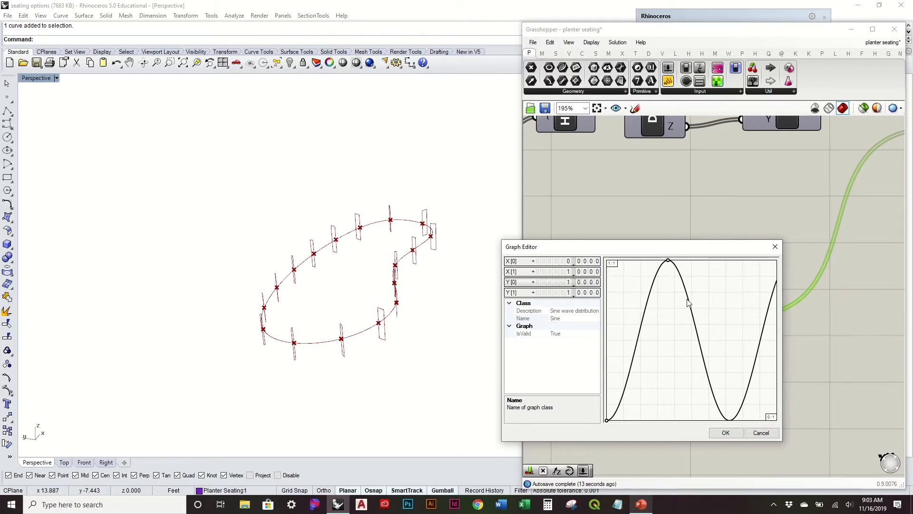
double_click(564, 294)
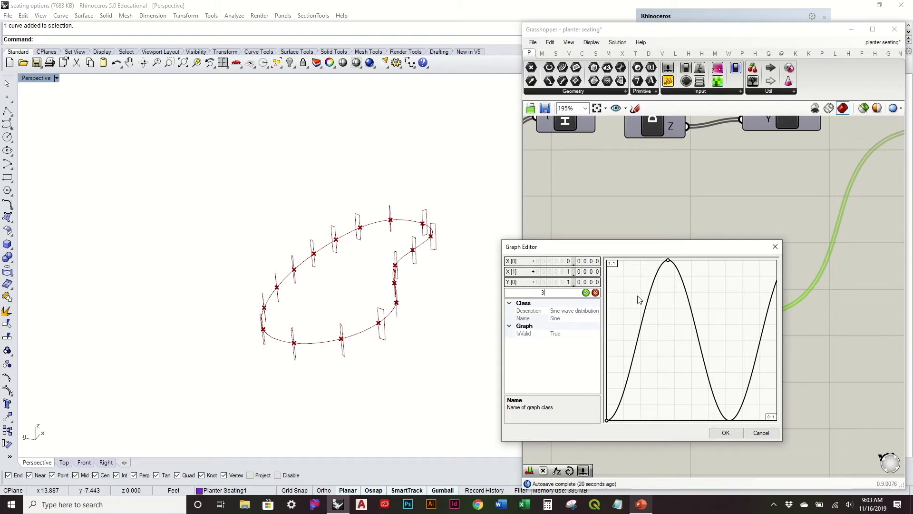
left_click(586, 293)
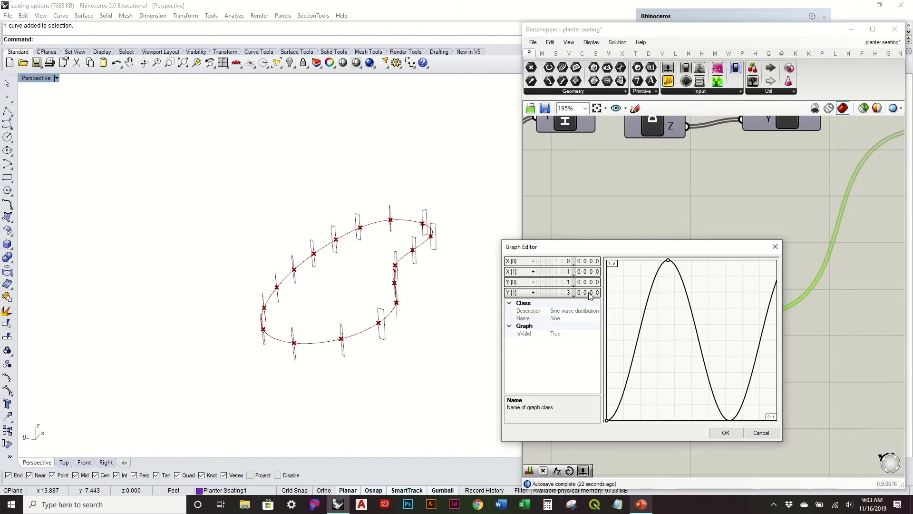
left_click(726, 432)
right_click_drag(432, 261, 437, 234)
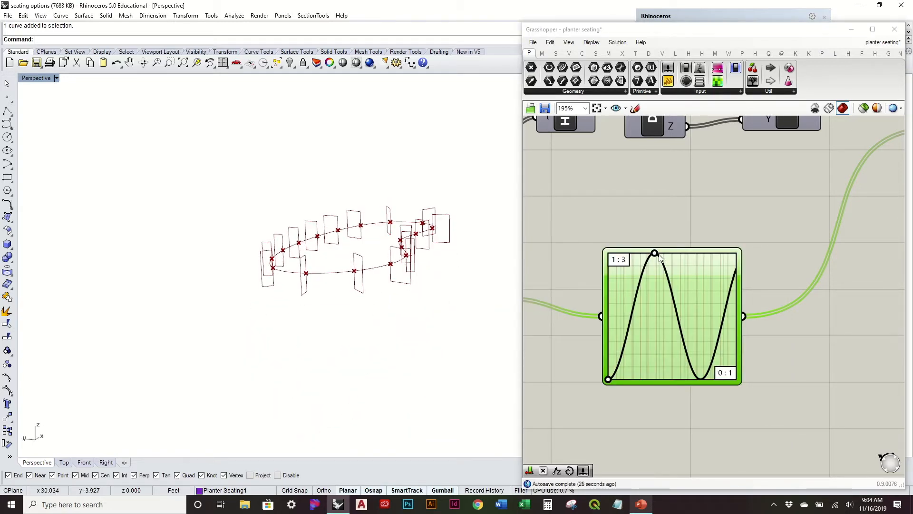
mouse_move(658, 255)
left_mouse_down()
mouse_move(664, 245)
mouse_move(648, 240)
mouse_move(663, 242)
mouse_move(648, 243)
left_mouse_up()
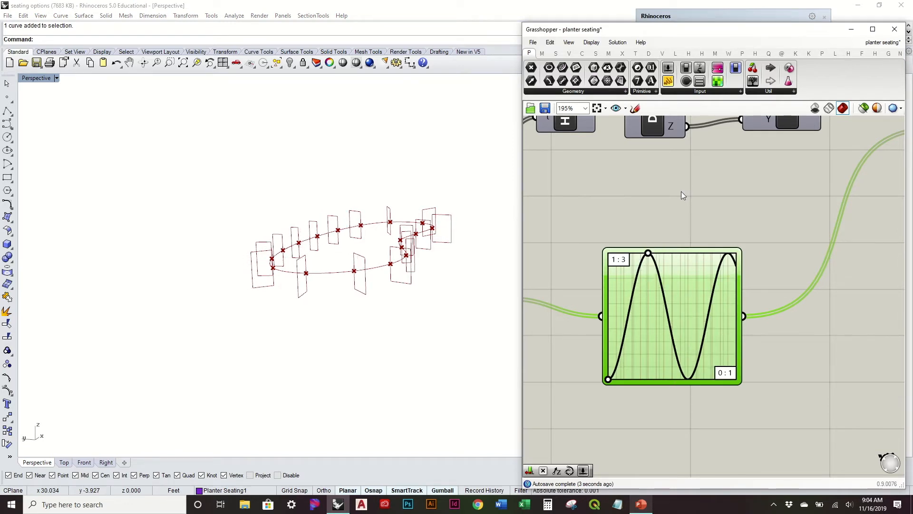
- Duplicate the Graph Mapper directly below the original, keeping its connection to Range
scroll(682, 192, "down", 3)
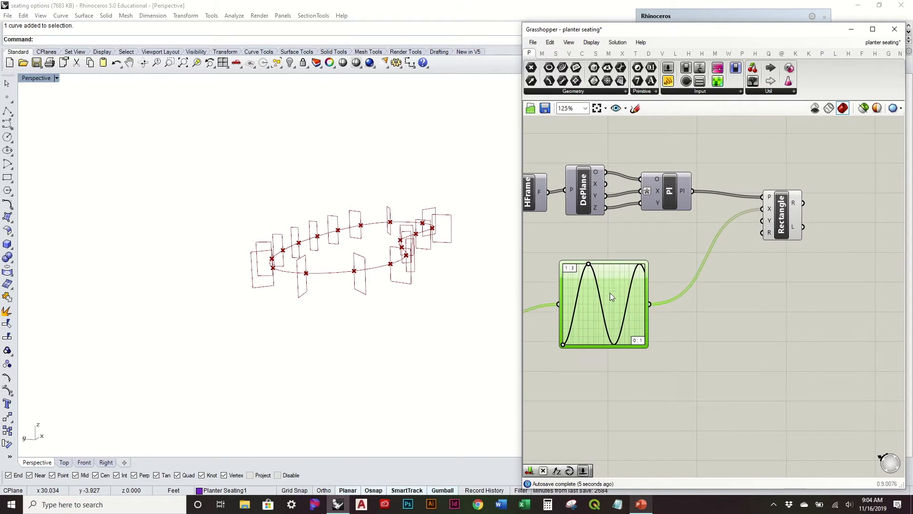
right_click_drag(611, 296, 697, 284)
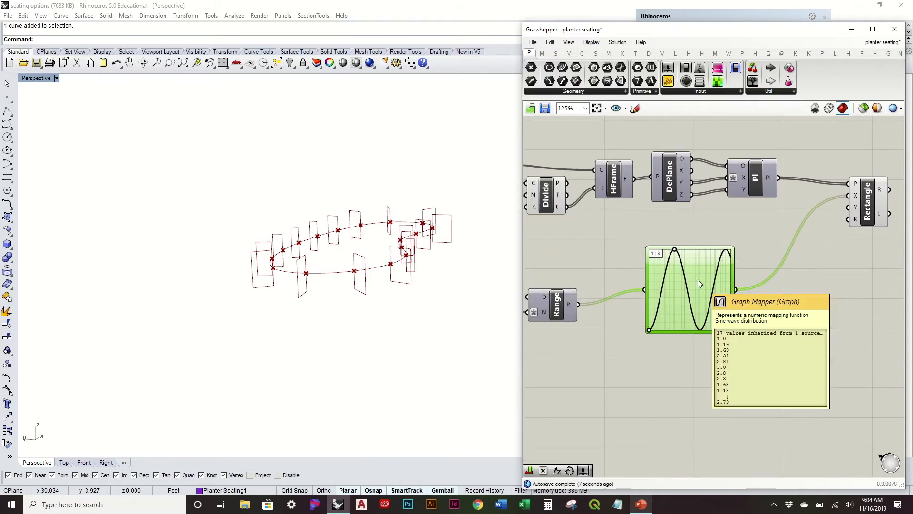
left_click_drag(701, 283, 696, 380, "alt")
right_click_drag(696, 381, 657, 341)
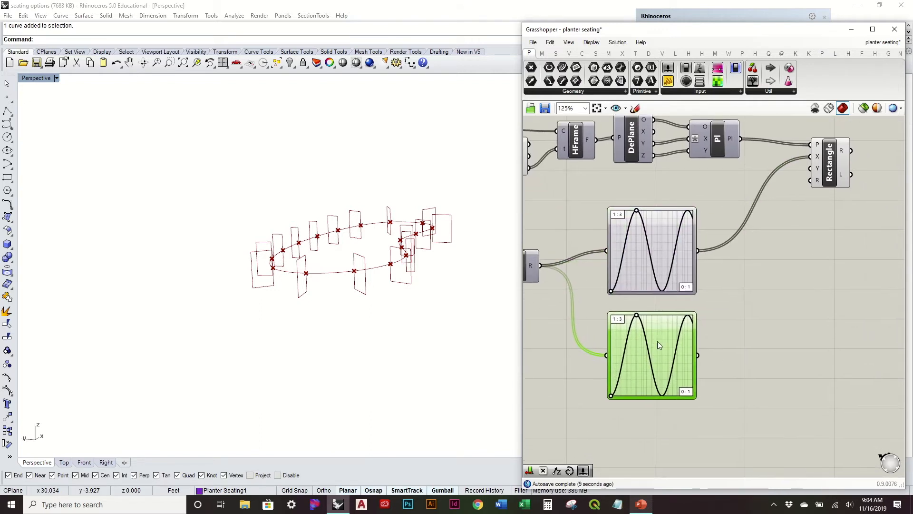
- Set the Y range of the duplicated Graph Mapper from 0 to 1.5
double_click(669, 333)
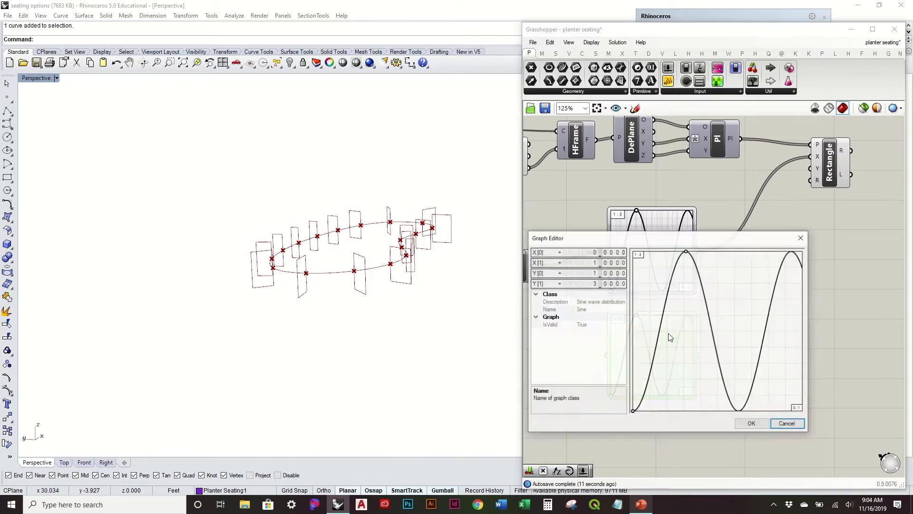
double_click(595, 277)
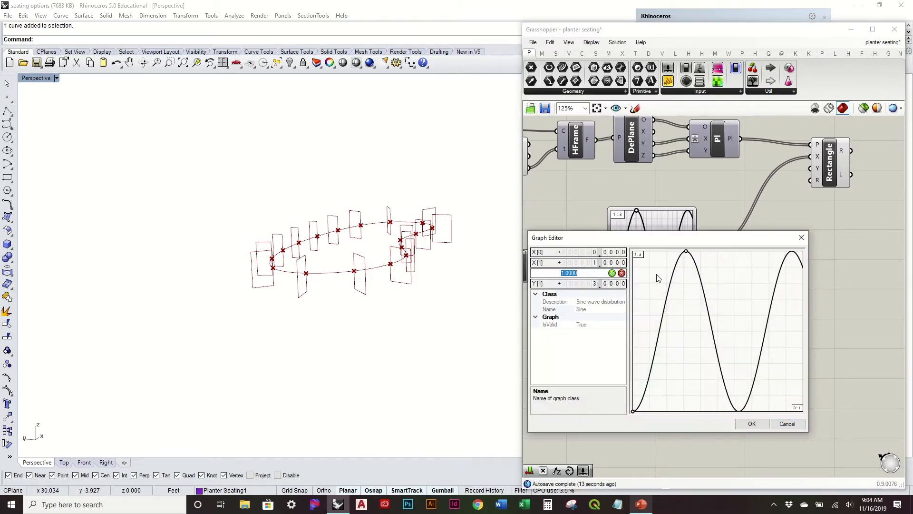
left_click(614, 274)
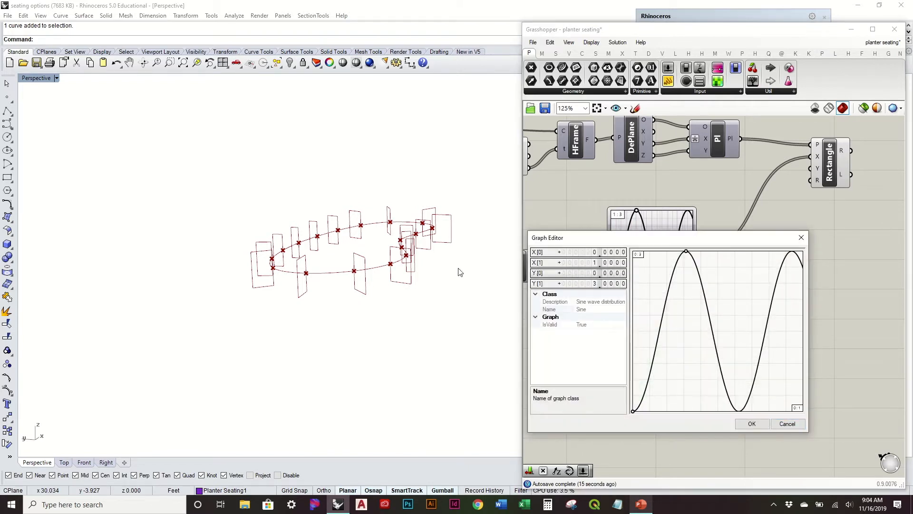
double_click(595, 284)
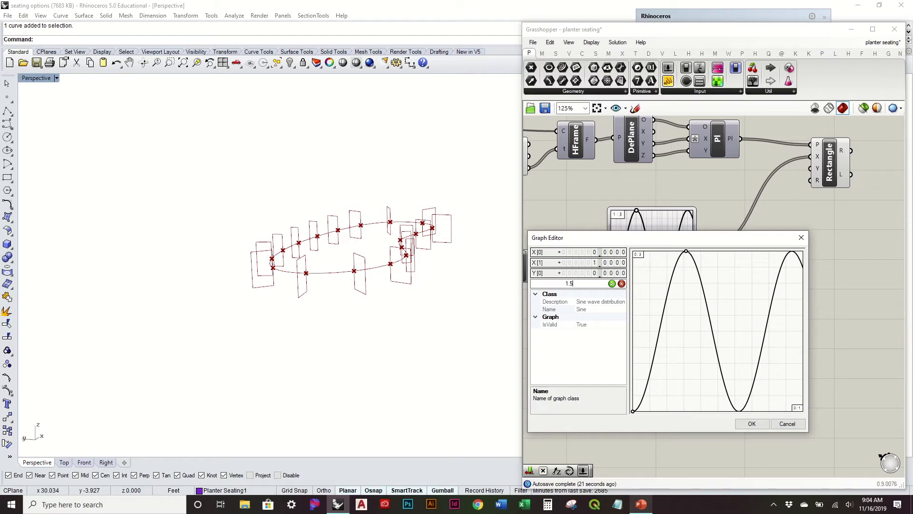
left_click(613, 285)
left_click(751, 423)
- Feed the duplicated Graph Mapper into Rectangle's Y size and inspect the resized profiles around the planter curve
right_click_drag(752, 281, 697, 326)
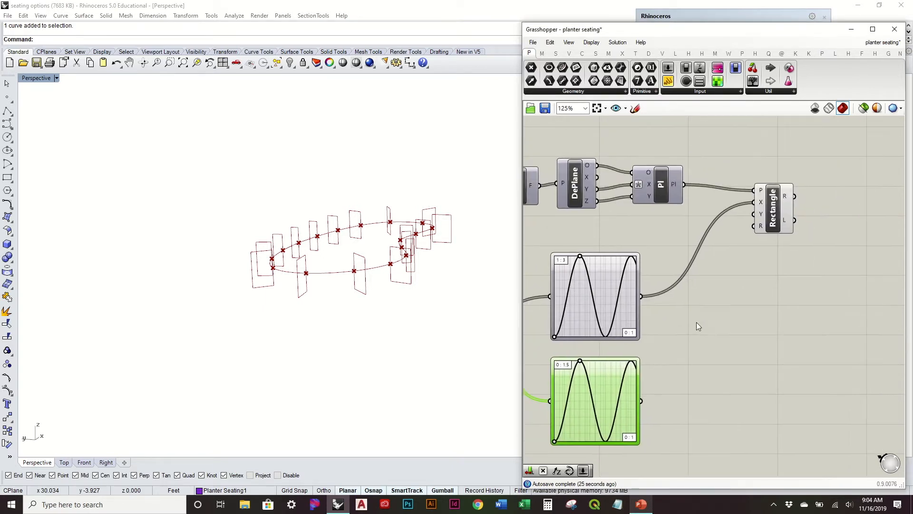
left_click_drag(643, 401, 754, 214)
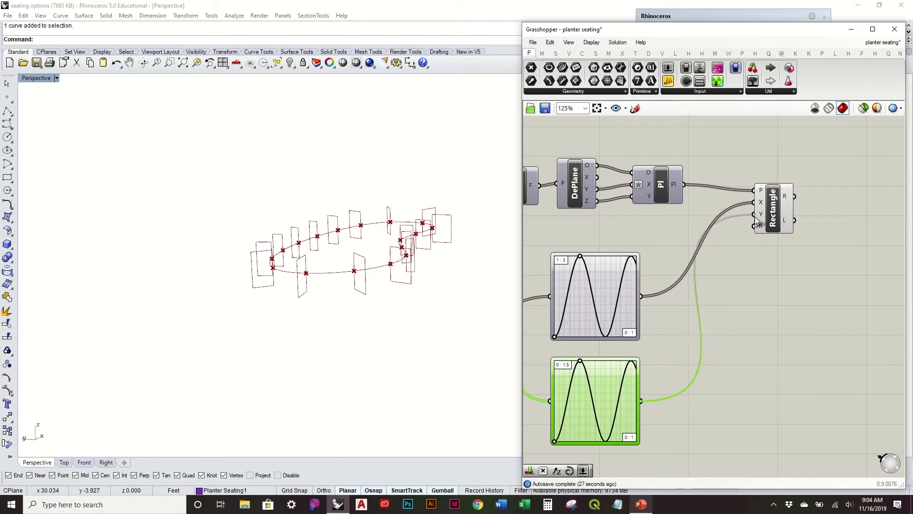
mouse_move(403, 240)
right_mouse_down()
mouse_move(403, 265)
mouse_move(400, 255)
right_mouse_up()
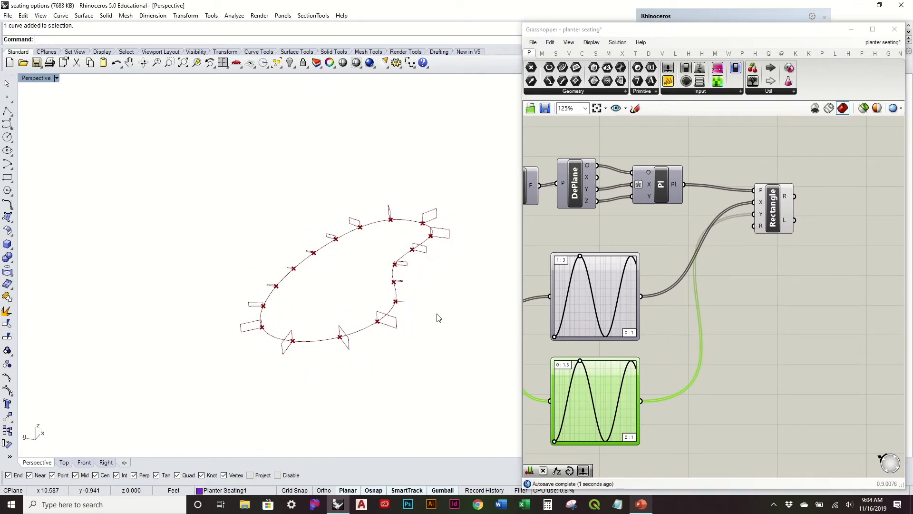
scroll(419, 312, "up", 3)
right_click_drag(535, 315, 563, 267)
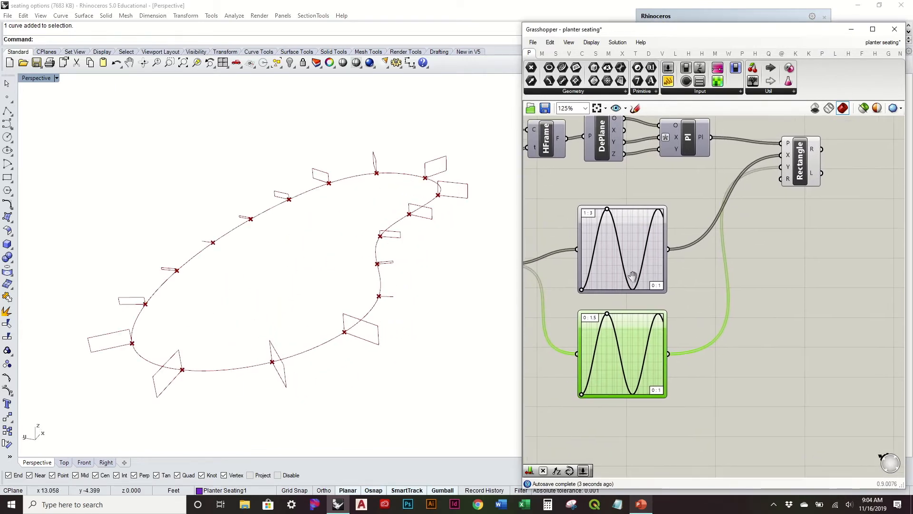
- Examine how the rectangular profiles shrink and grow around the planter curve in relation to the 0 to 1.5 Graph Mapper
mouse_move(600, 378)
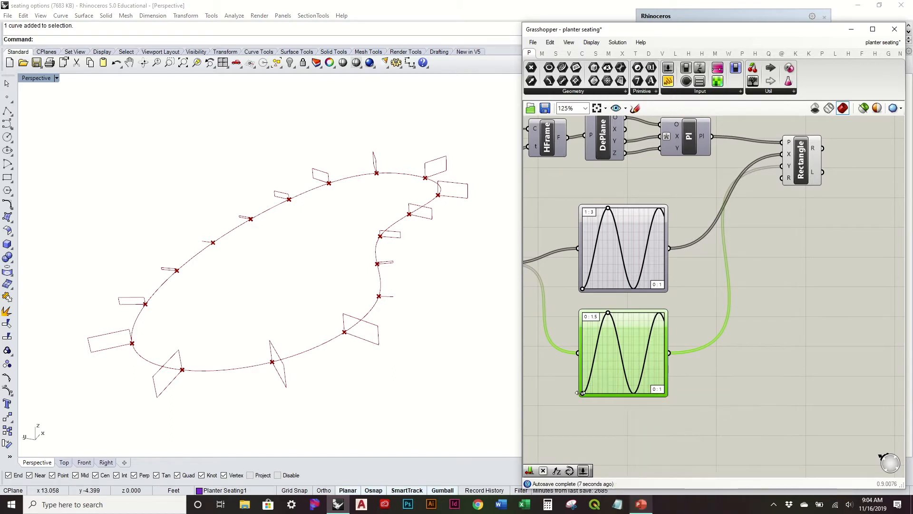
scroll(584, 392, "up", 1)
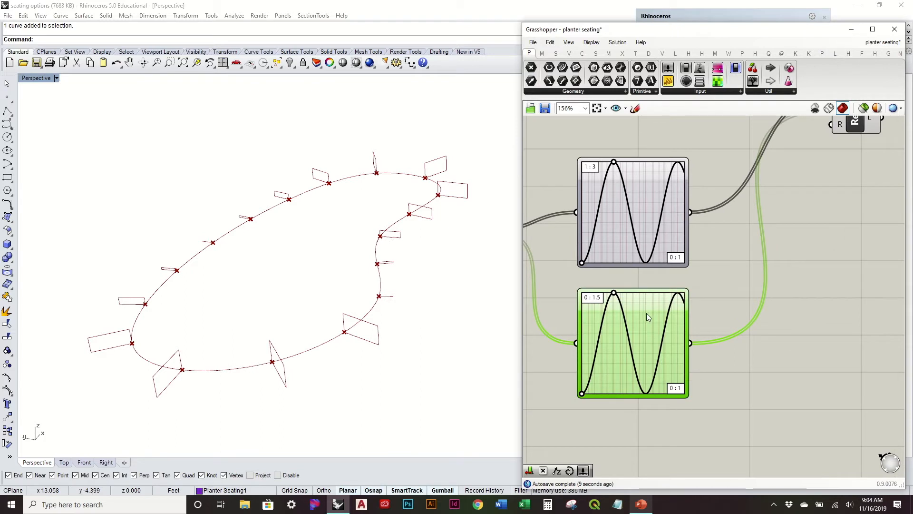
right_click_drag(499, 314, 468, 304)
scroll(377, 285, "up", 5)
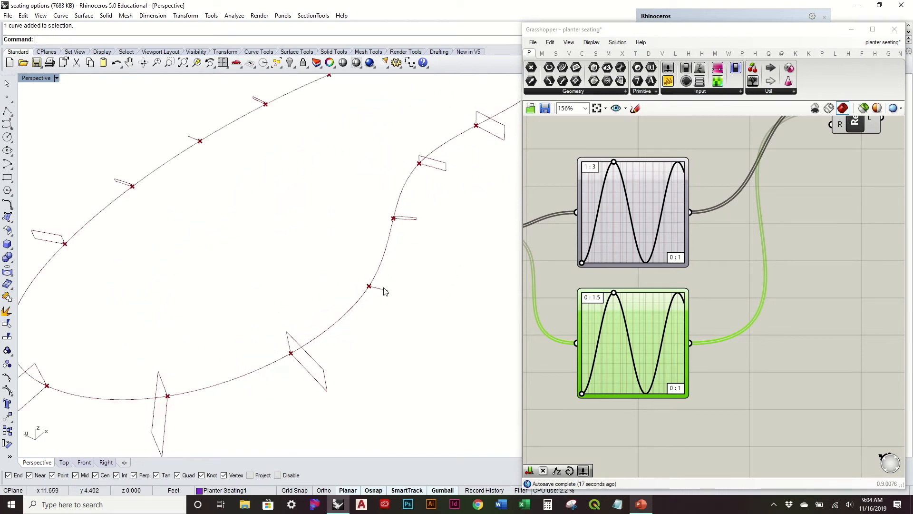
right_click_drag(373, 316, 383, 285)
scroll(596, 375, "up", 1)
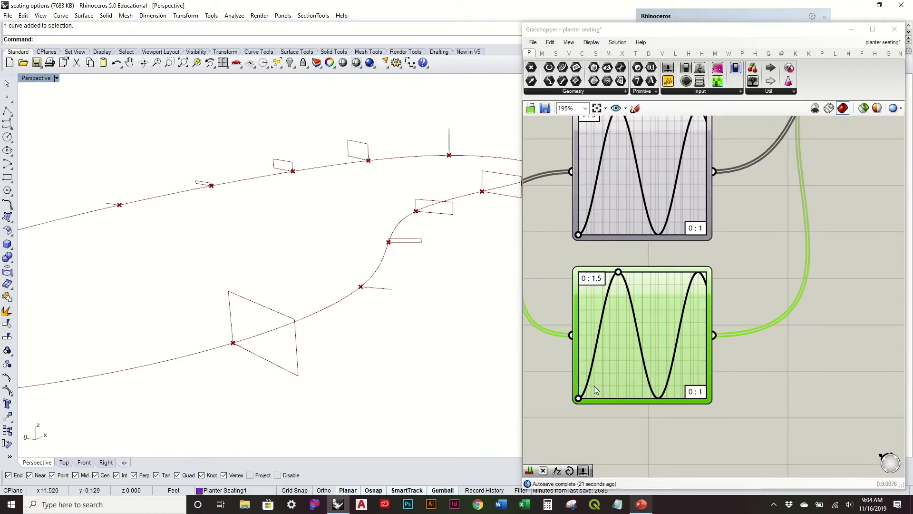
scroll(367, 294, "down", 7)
right_click_drag(382, 265, 362, 303)
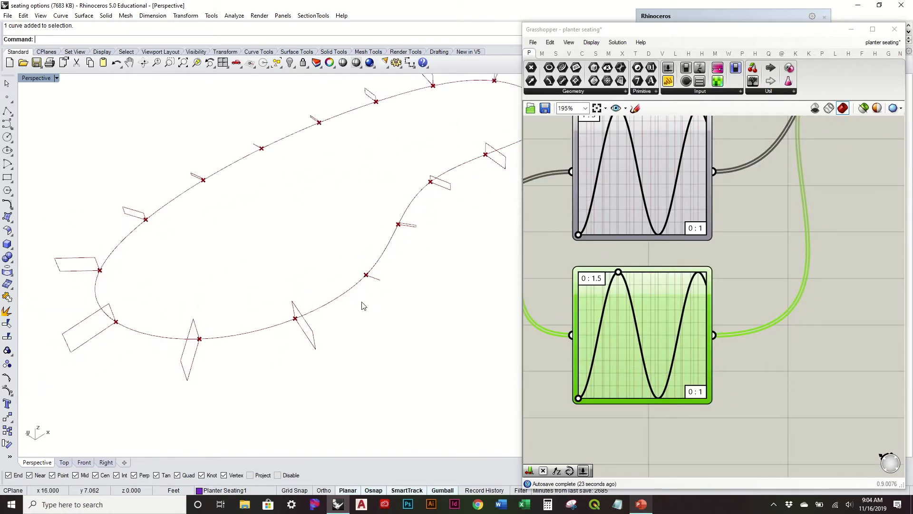
scroll(362, 303, "down", 6)
- Add a Loft component beside Rectangle and feed Rectangle's R output into its curves input
right_click_drag(878, 224, 724, 306)
scroll(723, 306, "down", 3)
left_click(747, 242)
left_click(731, 166)
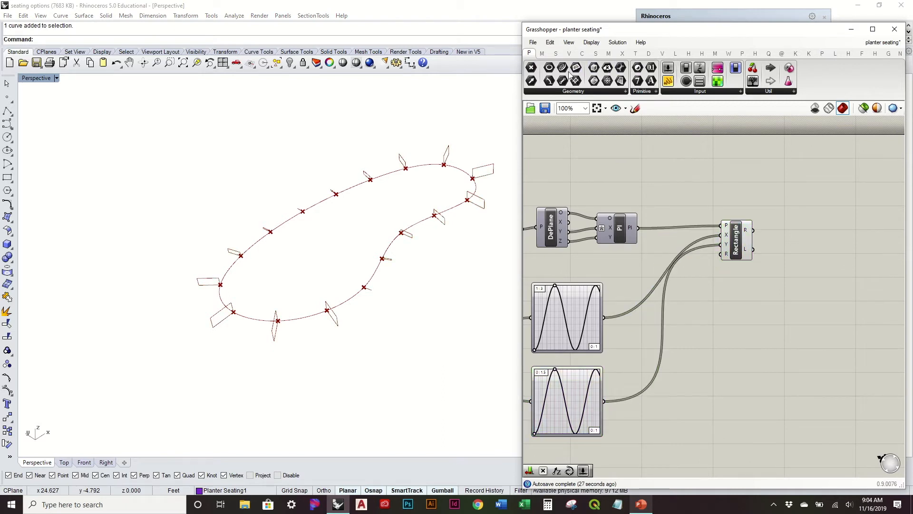
left_click(595, 53)
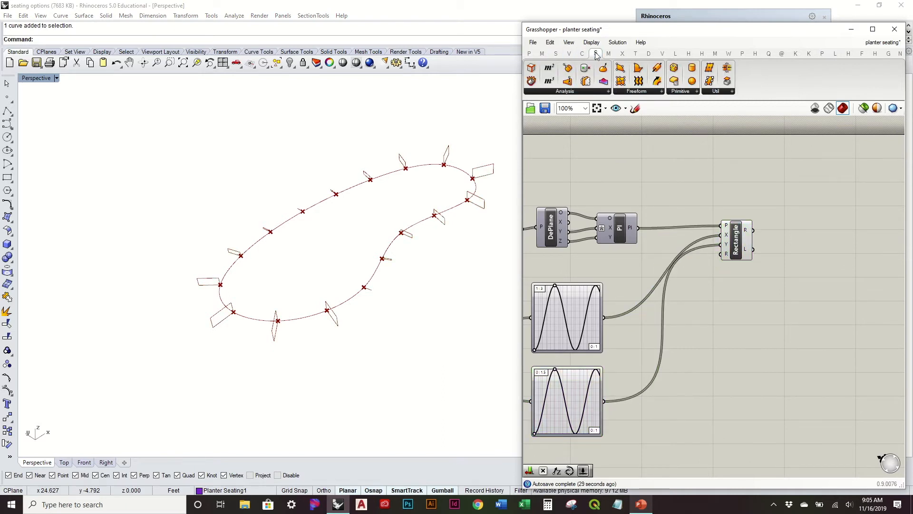
left_click_drag(760, 216, 831, 239)
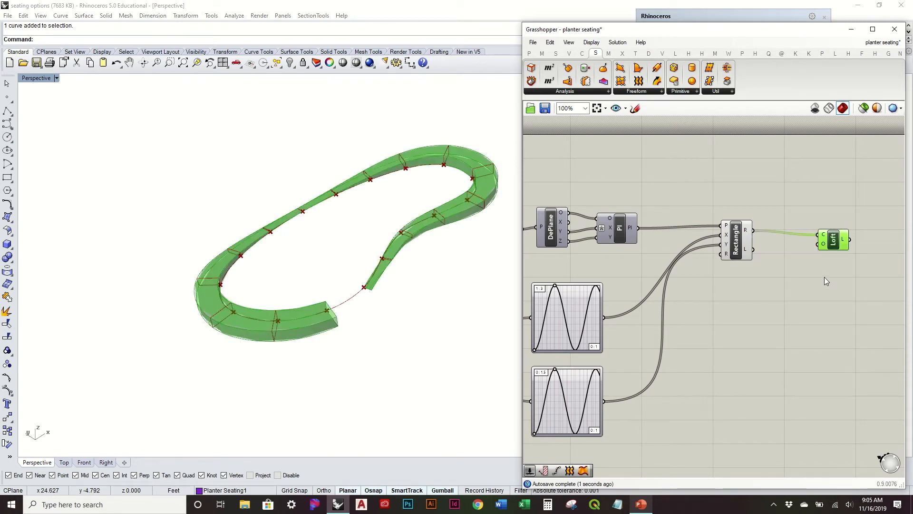
left_click(824, 276)
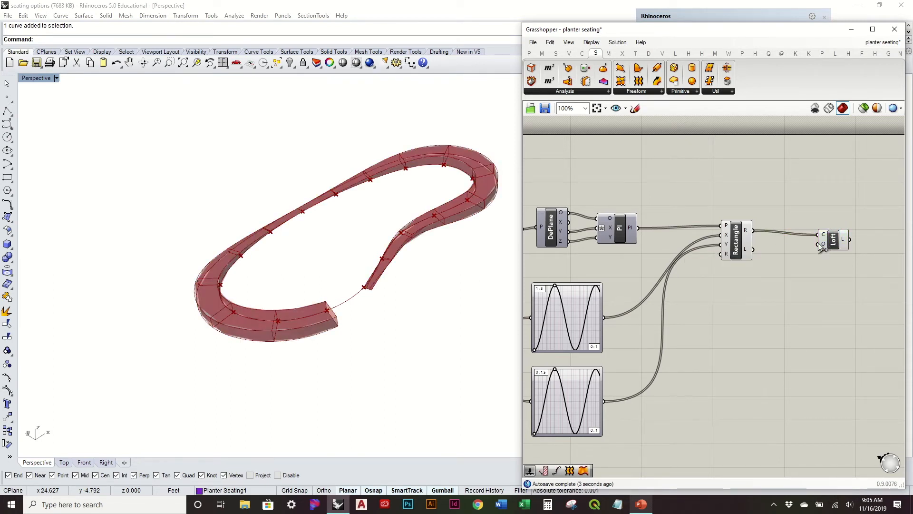
- Enable Closed loft in the Loft component's options and commit the change
right_click_drag(403, 256, 342, 280)
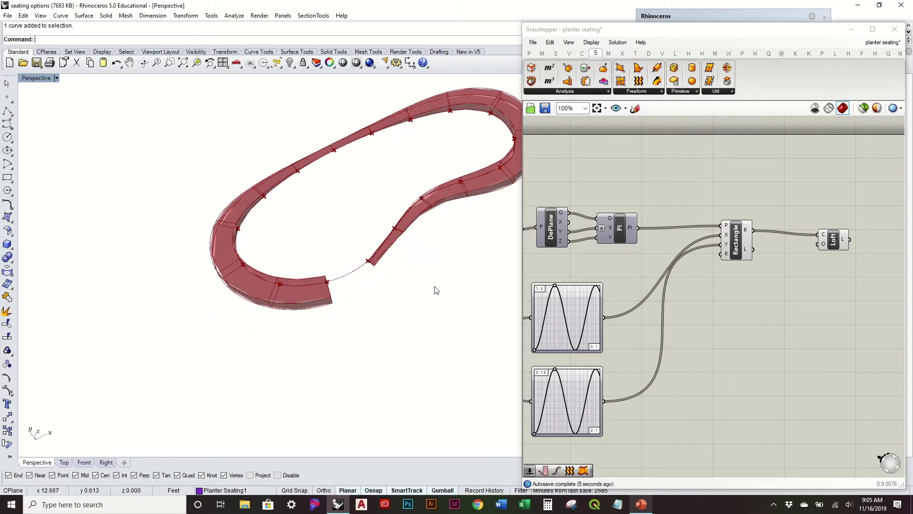
scroll(825, 233, "up", 4)
right_click(815, 261)
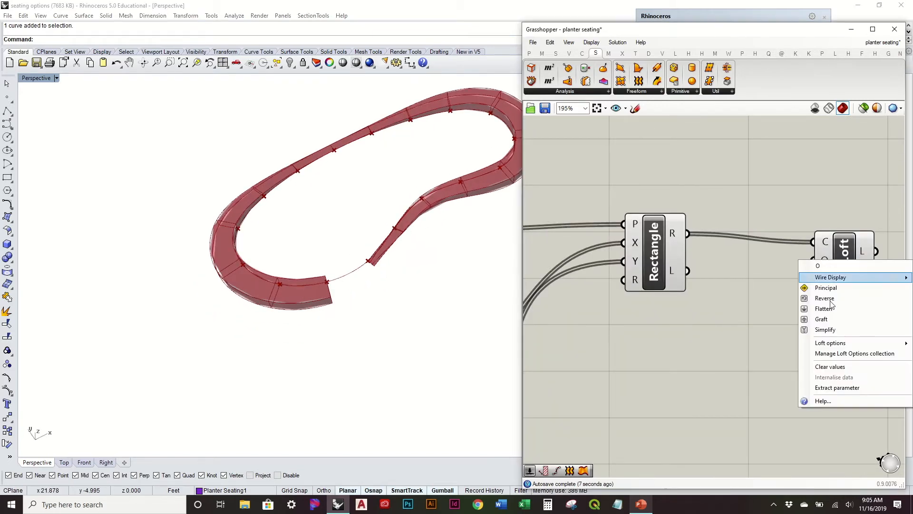
mouse_move(834, 349)
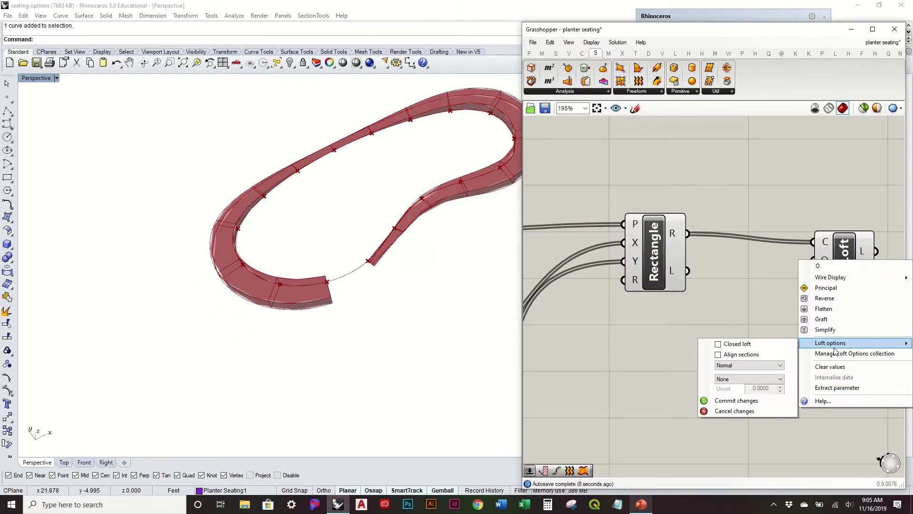
left_click(736, 348)
left_click(736, 400)
right_click_drag(478, 321, 350, 337)
- Widen the sine wave in the 0 to 1.5 Graph Mapper and tighten the one in the 1 to 3 Graph Mapper
right_click_drag(655, 330, 780, 276)
scroll(779, 280, "down", 3)
right_click_drag(708, 338, 733, 293)
scroll(662, 328, "up", 2)
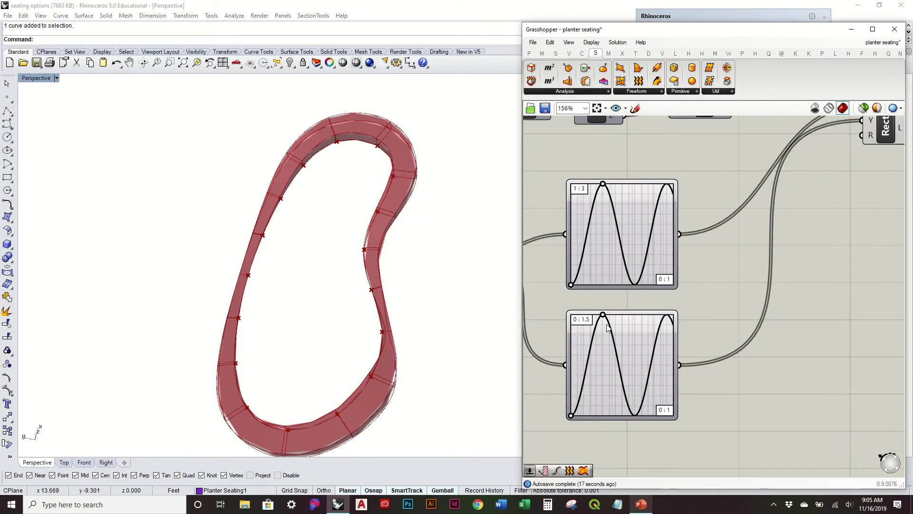
left_click_drag(605, 317, 611, 314)
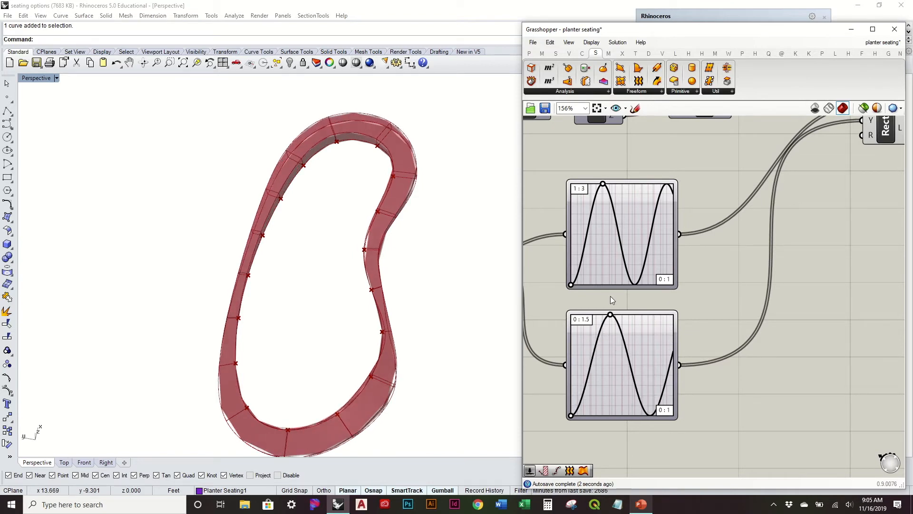
left_click_drag(603, 183, 589, 185)
right_click_drag(373, 197, 376, 166)
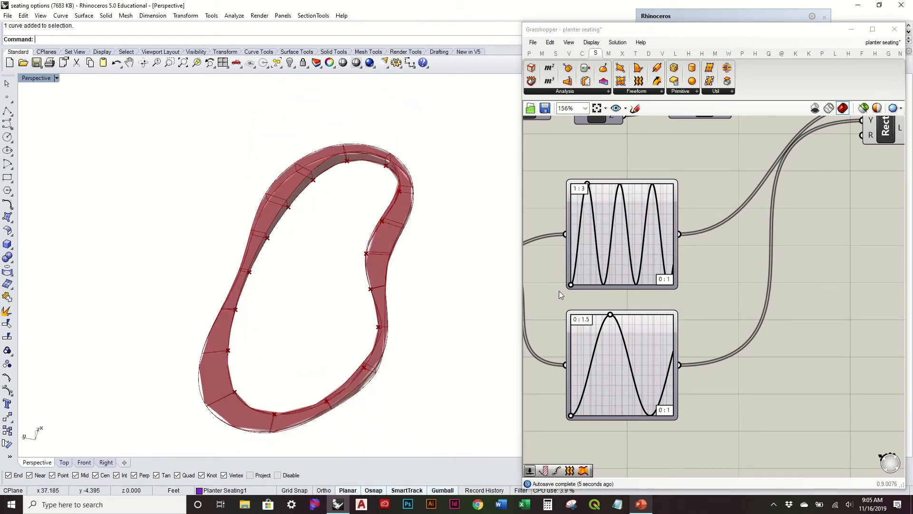
- Raise the low points of the 1 to 3 Graph Mapper's wave slightly and tighten the 0 to 1.5 Graph Mapper's wave
left_click_drag(573, 284, 569, 272)
right_click_drag(387, 261, 402, 243)
right_click_drag(369, 320, 425, 325)
right_click_drag(597, 348, 601, 335)
right_click_drag(407, 342, 428, 340)
left_click_drag(615, 300, 599, 275)
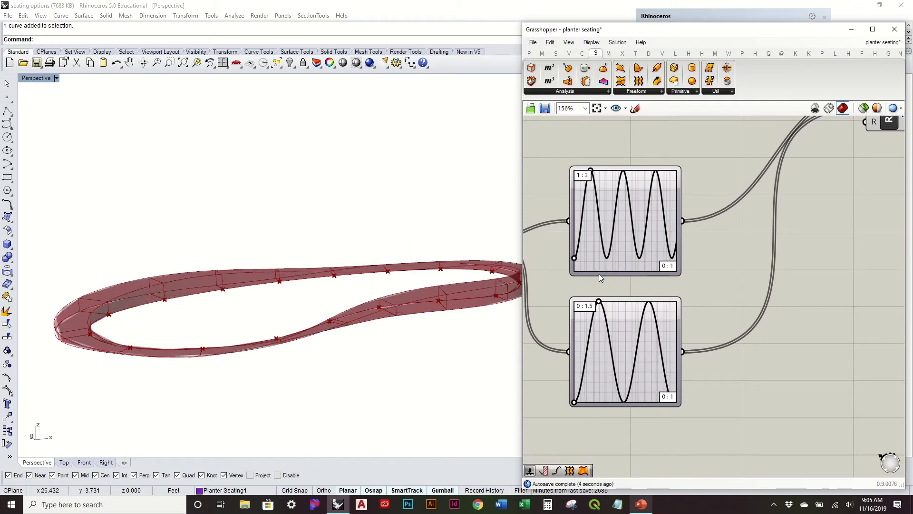
- Examine the closed seating loft from above and at low angles for its varying width and height, postponing the Dell update reminder
right_click_drag(353, 287, 481, 270)
right_click_drag(400, 247, 387, 336)
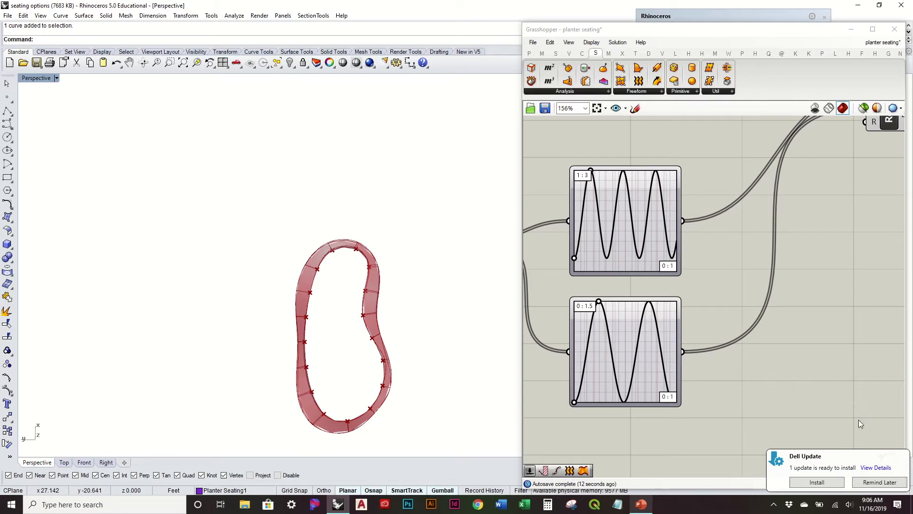
left_click(894, 485)
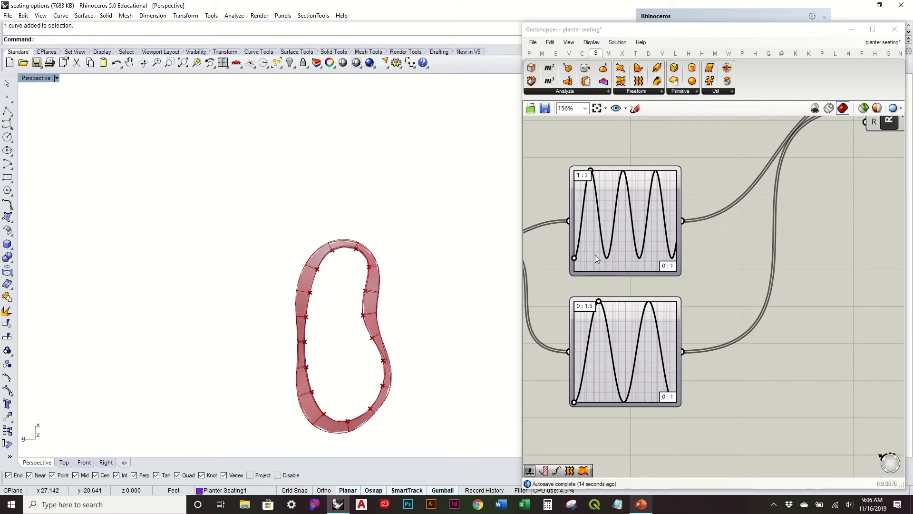
right_click_drag(271, 336, 185, 314)
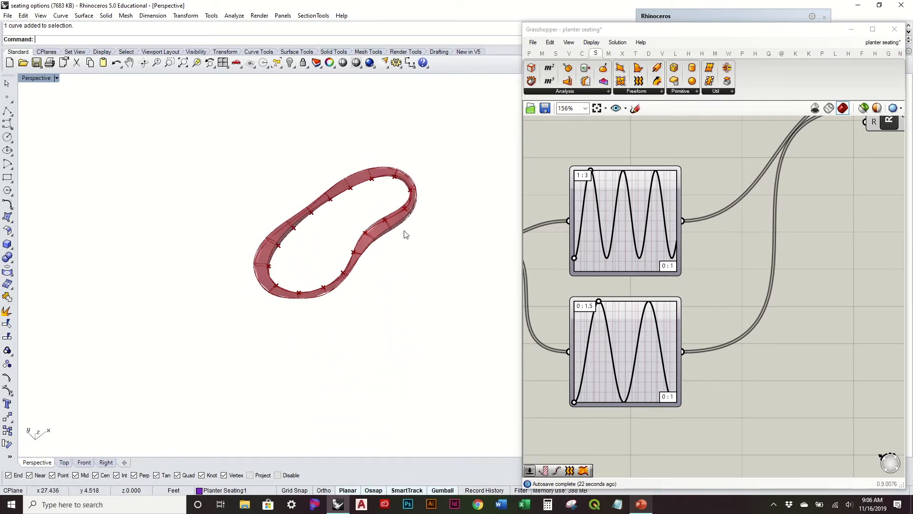
right_click_drag(390, 222, 285, 337)
left_click_drag(268, 334, 267, 329)
right_click_drag(267, 330, 310, 352)
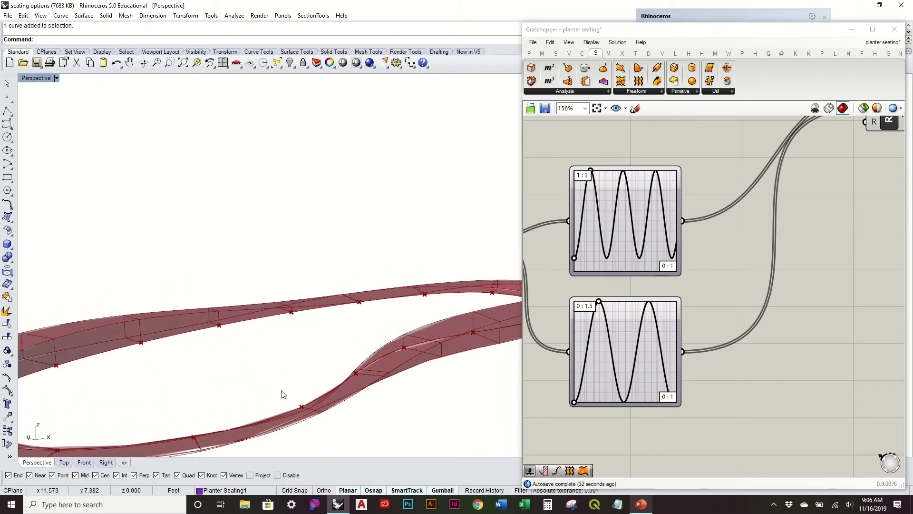
scroll(331, 339, "down", 5)
right_click_drag(330, 337, 330, 267)
scroll(352, 315, "down", 3)
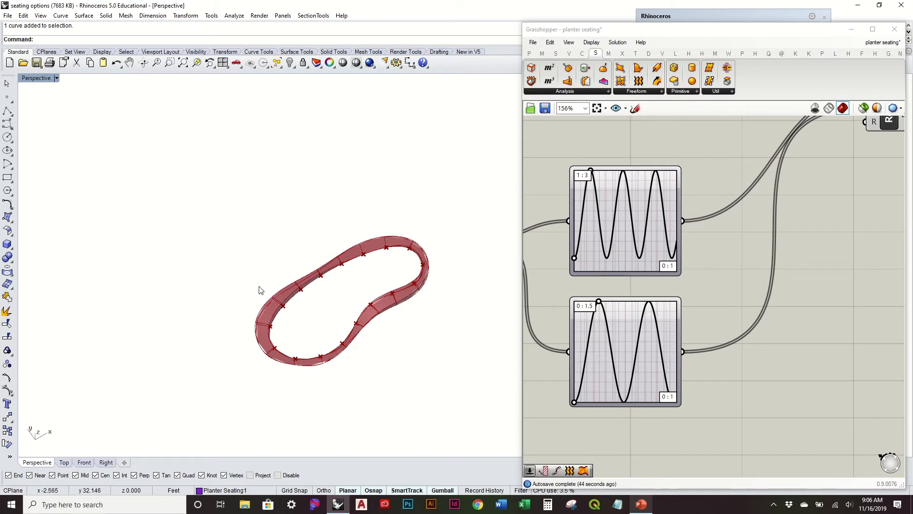
right_click_drag(364, 282, 375, 247)
scroll(392, 293, "up", 2)
right_click_drag(392, 293, 391, 326)
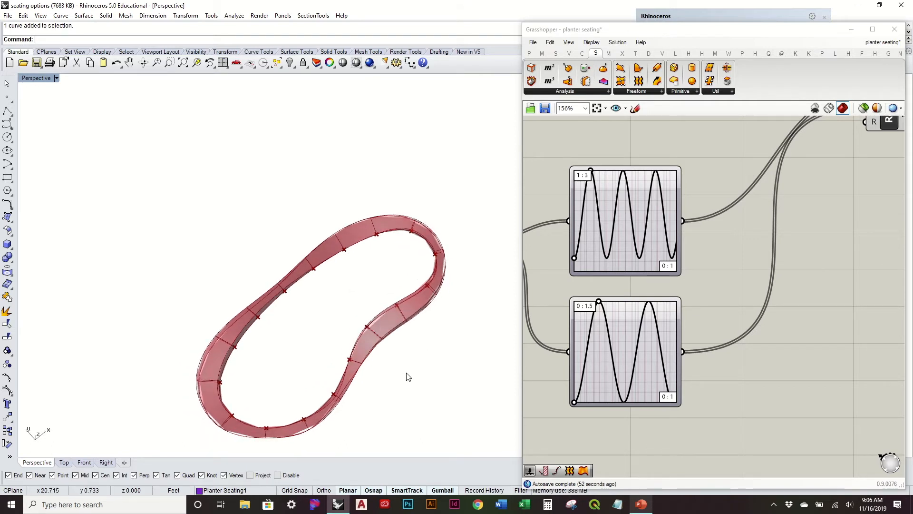
right_click_drag(407, 377, 389, 346)
scroll(352, 361, "up", 2)
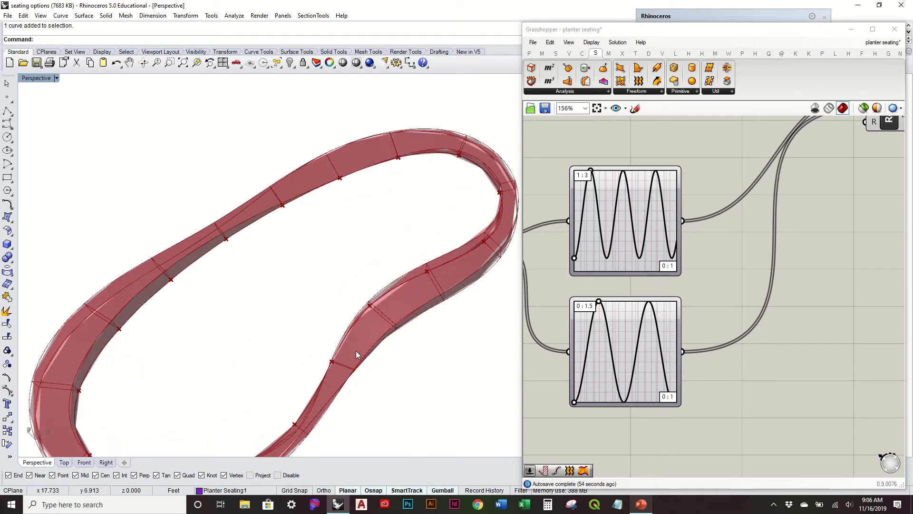
right_click_drag(402, 342, 367, 353)
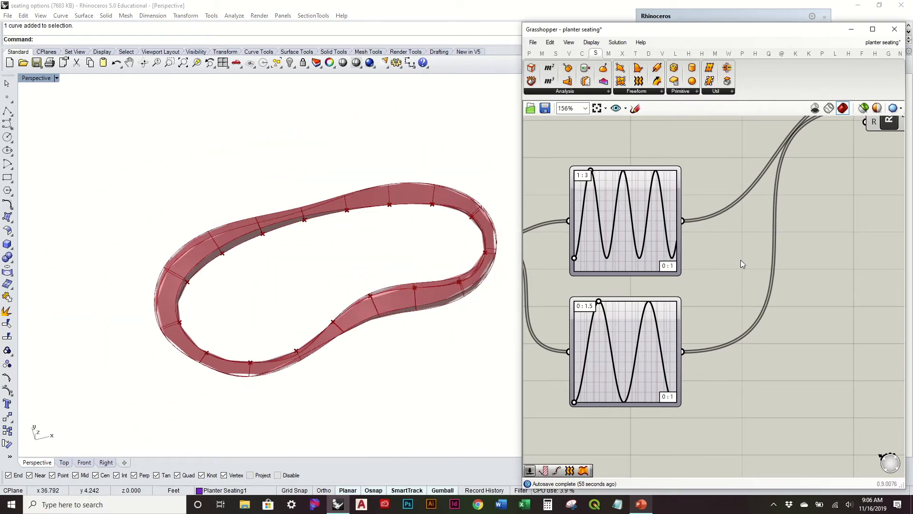
- Turn on the preview of the Construct Plane component and view the perpendicular planes along the planter curve
scroll(741, 260, "down", 3)
right_click_drag(836, 228, 656, 277)
left_click(641, 239)
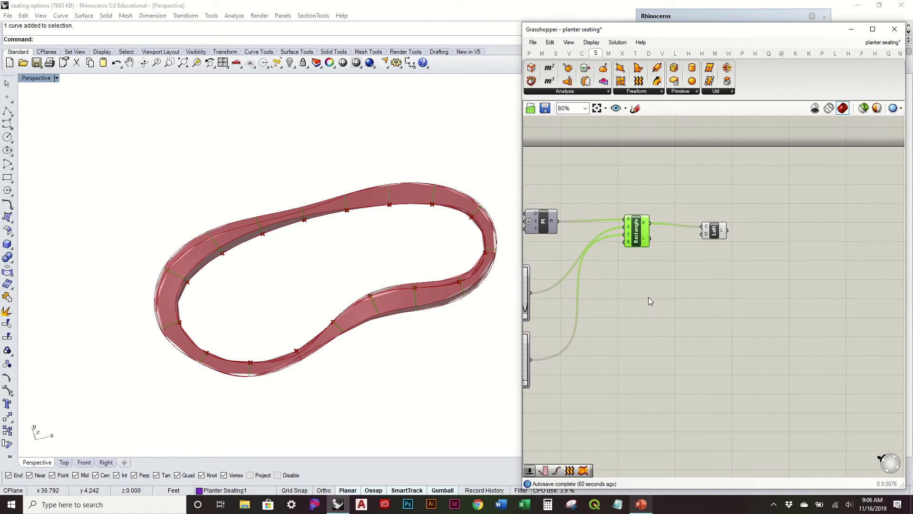
left_click(649, 297)
right_click_drag(279, 314, 312, 290)
right_click_drag(589, 270, 714, 259)
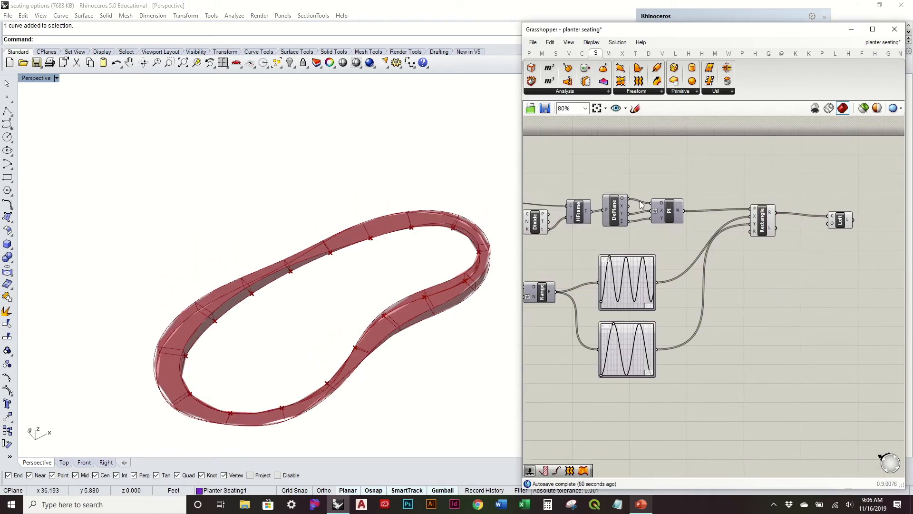
left_click(672, 213)
right_click(672, 213)
left_click(713, 233)
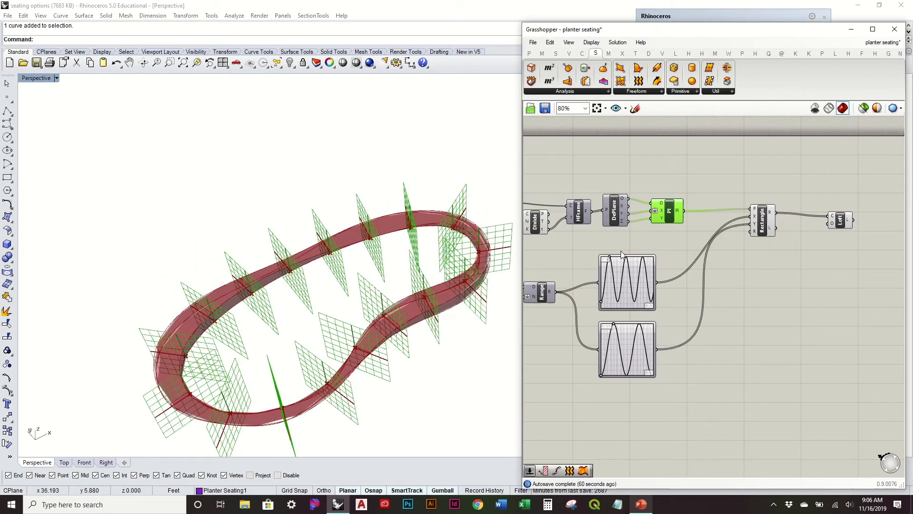
right_click_drag(416, 298, 450, 283)
left_click(699, 222)
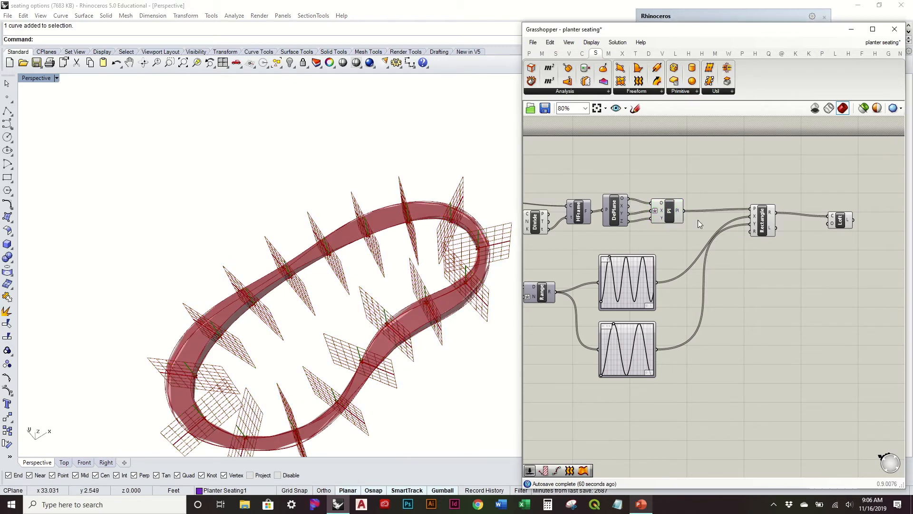
- Turn off the preview of the Construct Plane component again
left_click(667, 212)
left_click(678, 194)
left_click(668, 215)
right_click(668, 215)
left_click(696, 235)
right_click_drag(445, 290, 460, 283)
right_click_drag(762, 252, 698, 264)
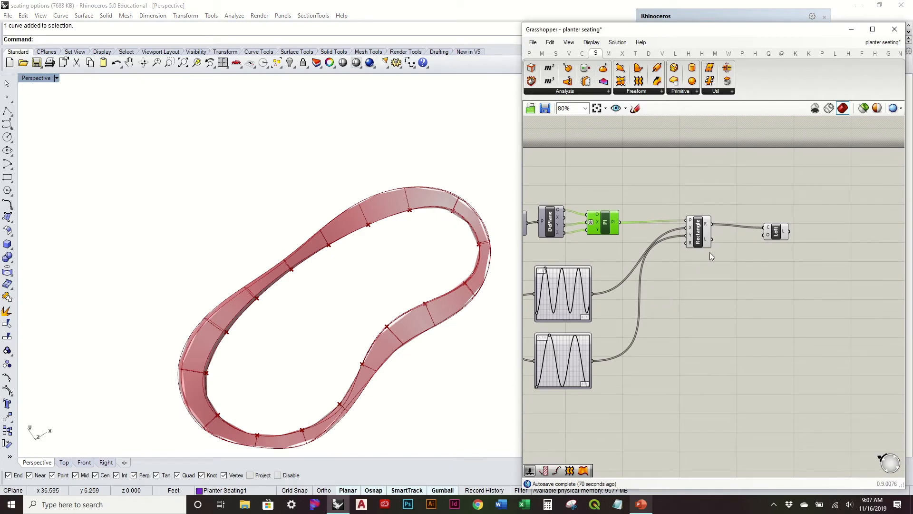
- Add a second Rectangle component above the existing one and feed Construct Plane's output into its P input
right_click_drag(673, 201, 652, 273)
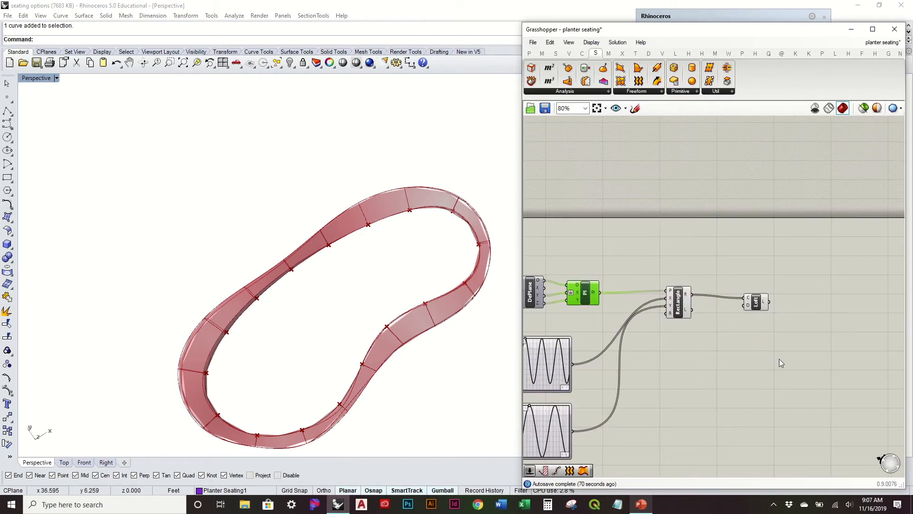
scroll(780, 363, "down", 1)
left_click(701, 319)
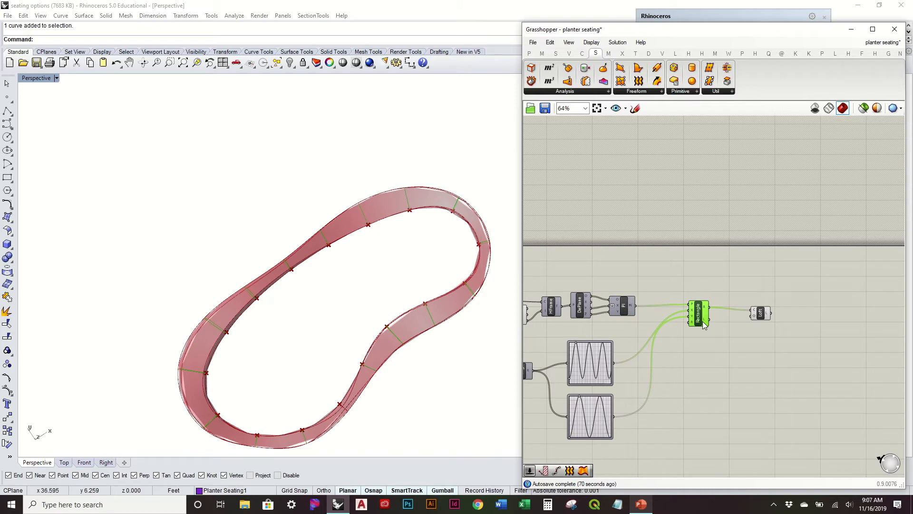
left_click(625, 309)
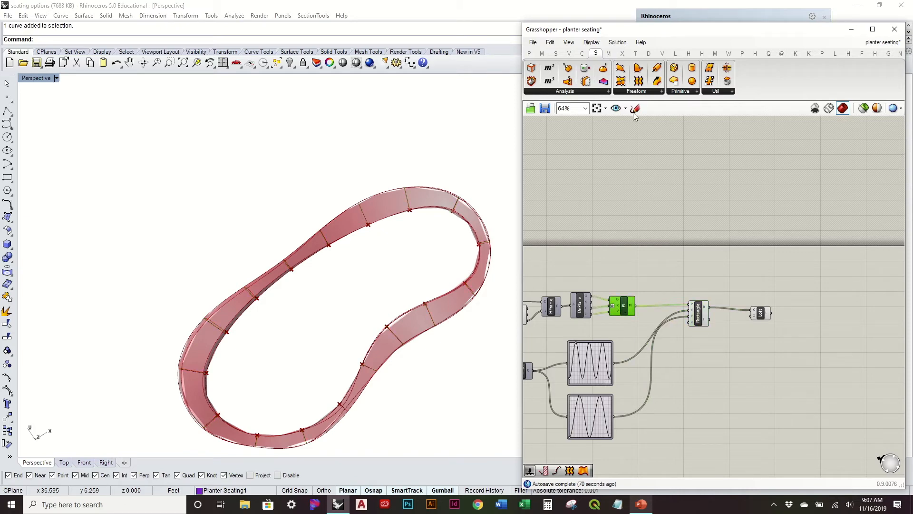
left_click(645, 92)
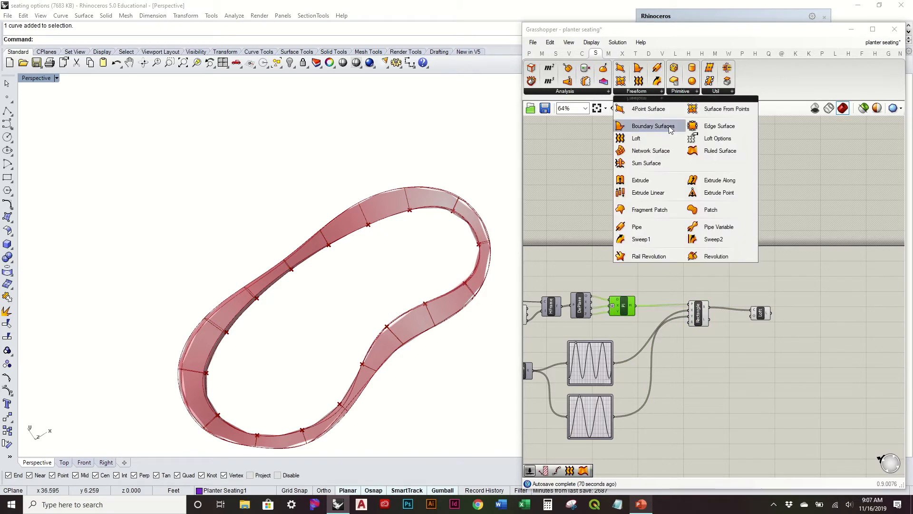
left_click(586, 54)
left_click(665, 95)
left_click_drag(737, 269, 716, 282)
left_click_drag(634, 307, 712, 274)
- Move the original Rectangle and its Loft component down to make room for the new Rectangle
left_click_drag(695, 321, 696, 351)
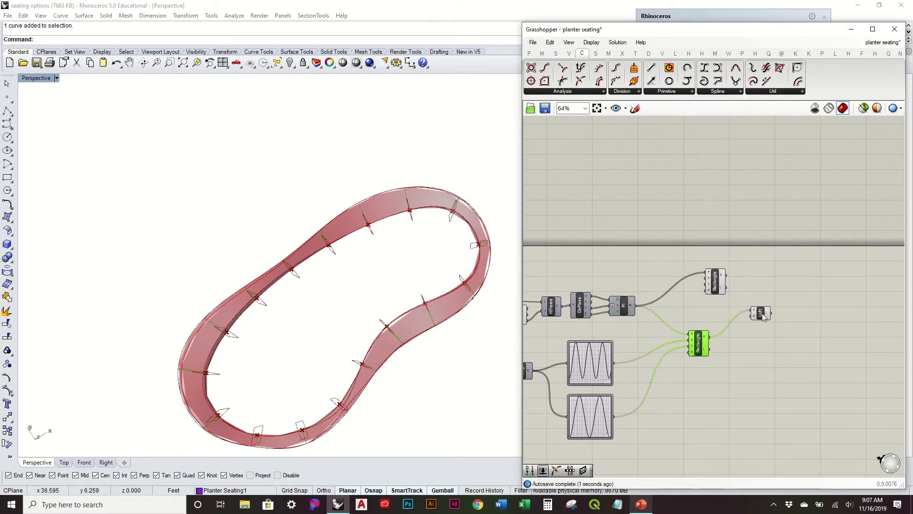
left_click_drag(761, 314, 761, 349)
right_click_drag(457, 320, 466, 248)
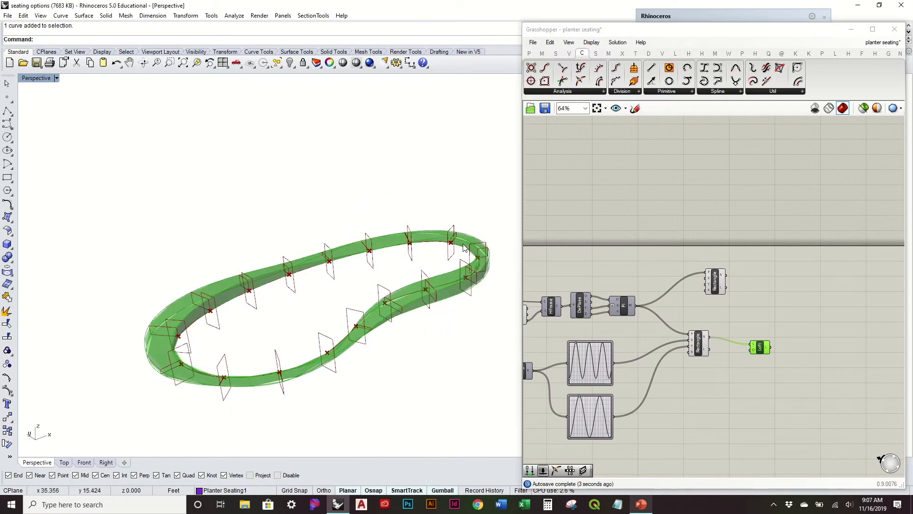
- Reposition the whole definition on the canvas and check the default profiles of the new Rectangle along the planter curve
scroll(801, 302, "down", 2)
left_click_drag(822, 388, 572, 208)
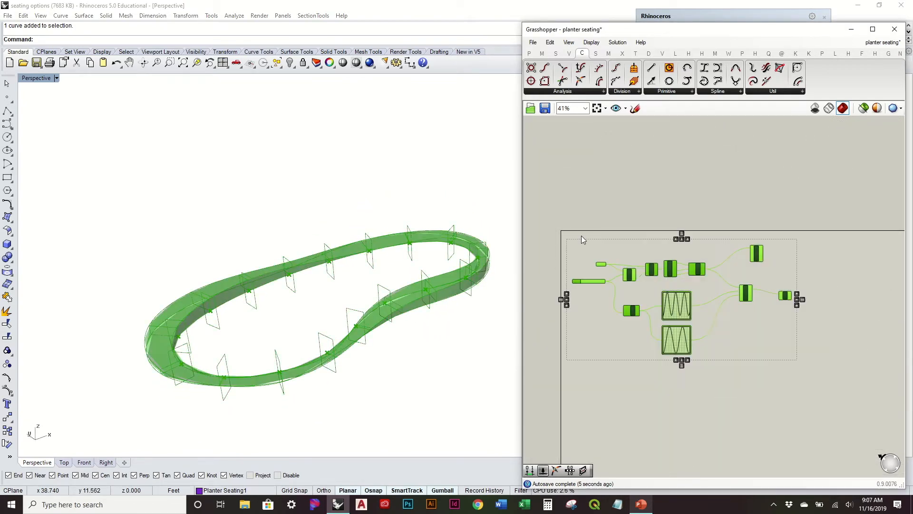
left_click_drag(680, 308, 692, 340)
left_click(793, 295)
scroll(788, 280, "up", 3)
left_click(746, 292)
left_click_drag(747, 293, 747, 292)
right_click_drag(332, 275, 271, 248)
scroll(694, 263, "up", 3)
right_click_drag(342, 228, 410, 292)
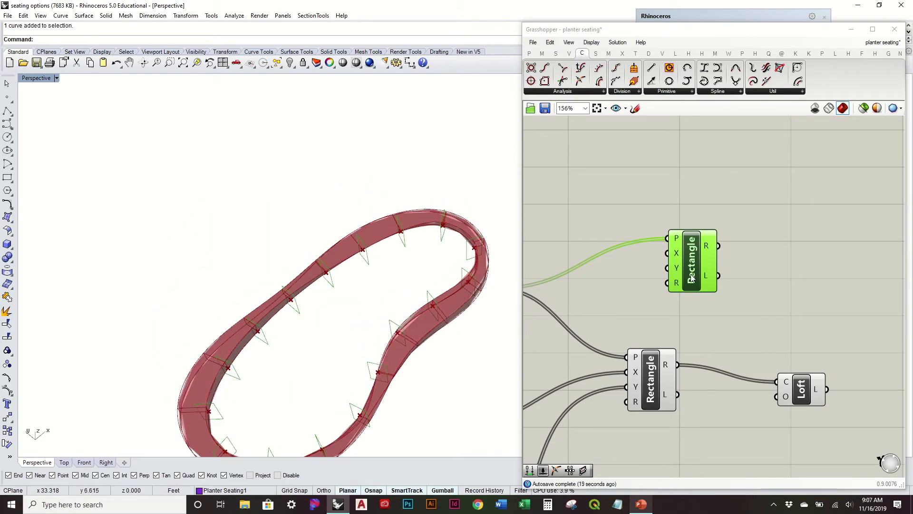
- Add a Construct Domain component before the new Rectangle and feed its output into the Rectangle's X input
left_click_drag(678, 255, 712, 252)
right_click_drag(660, 261, 647, 230)
left_click(542, 54)
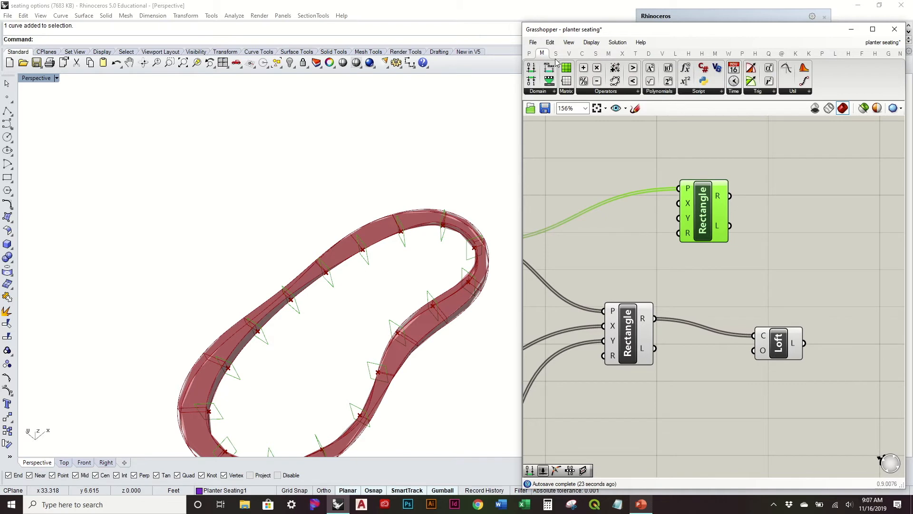
left_click_drag(608, 217, 616, 209)
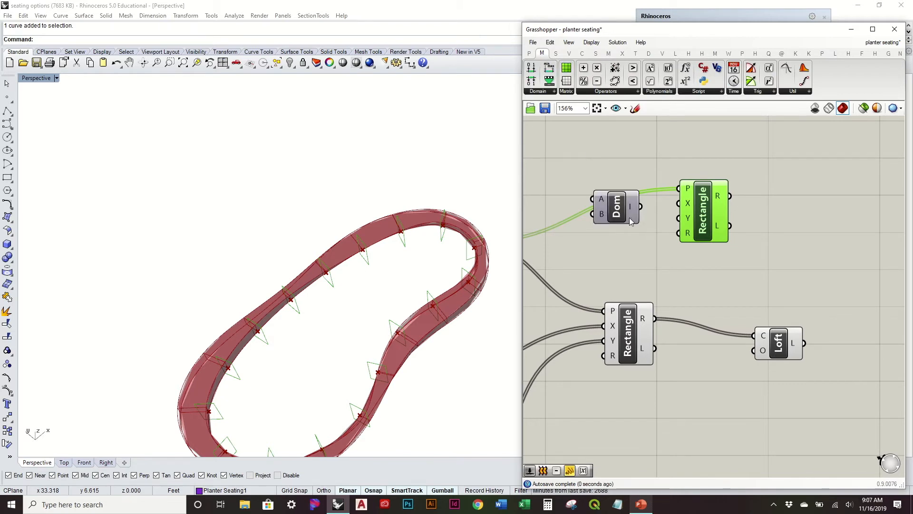
right_click_drag(680, 204, 761, 192)
left_click(705, 210)
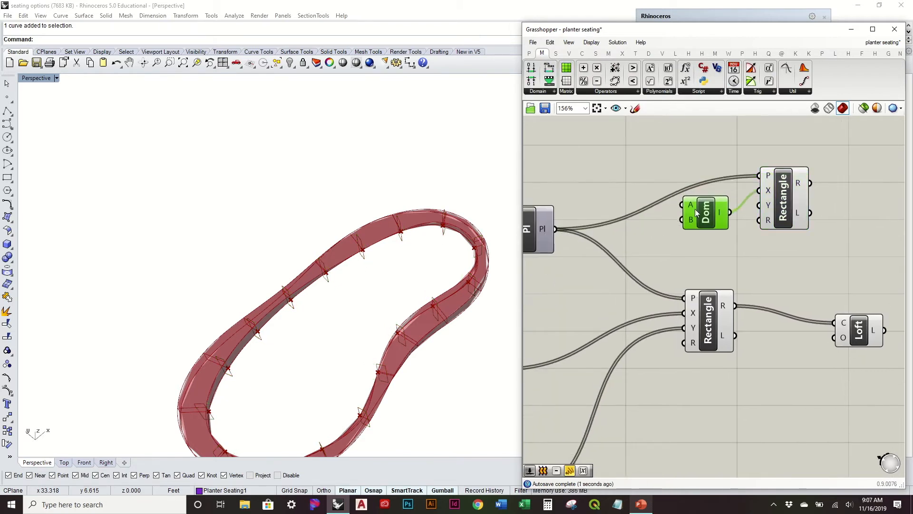
- Apply a negating expression to the Domain component's A input, and shift Domain and the new Rectangle to make room for a slider
right_click(691, 207)
mouse_move(749, 297)
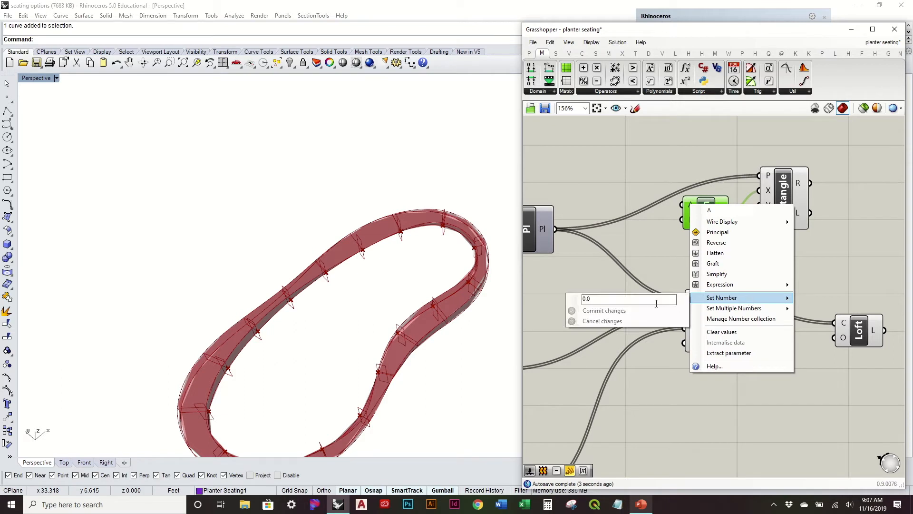
mouse_move(720, 284)
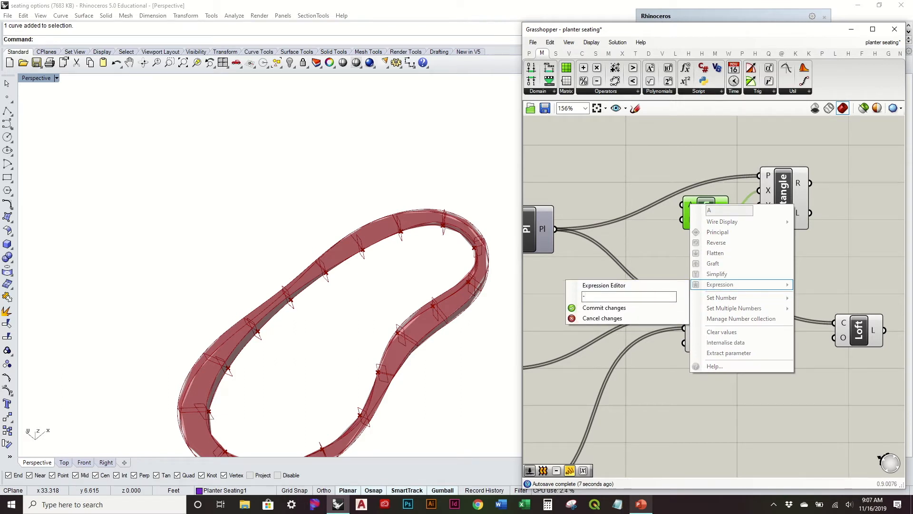
left_click(640, 306)
left_click_drag(744, 287, 663, 213)
left_click_drag(716, 247, 815, 233)
- Add a number slider set to 3 and connect it to both the A and B inputs of the Domain component
double_click(634, 196)
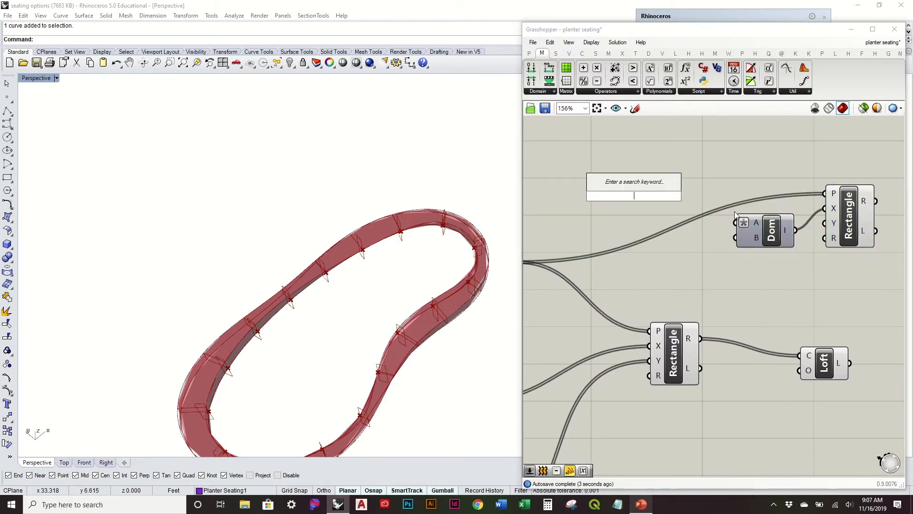
type("3")
key("Return")
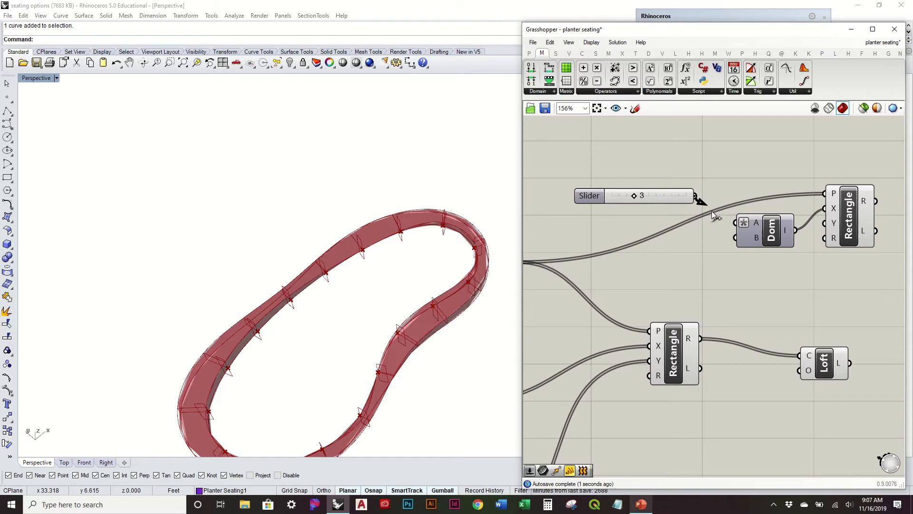
left_click_drag(712, 214, 737, 223)
left_click_drag(704, 197, 694, 260)
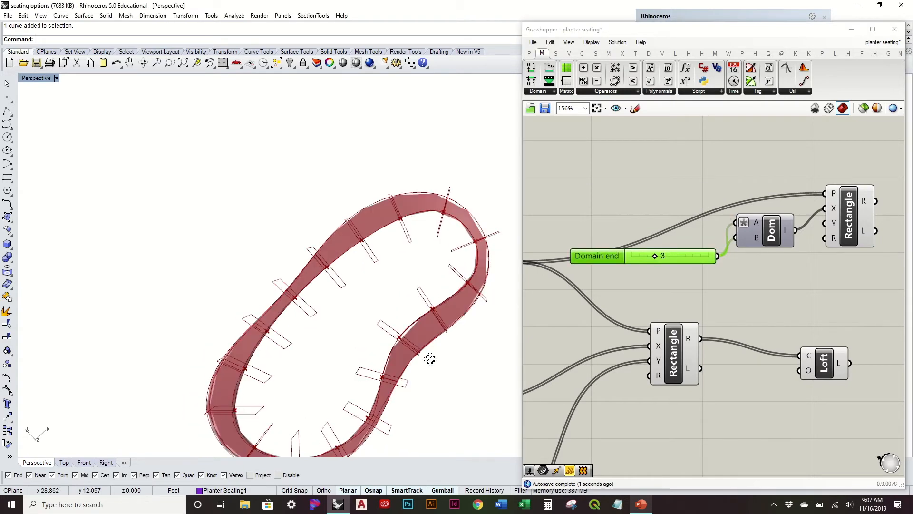
- Set the domain slider to 4 and view the wider profiles along the planter
right_click_drag(431, 359, 423, 286)
left_click_drag(654, 255, 665, 256)
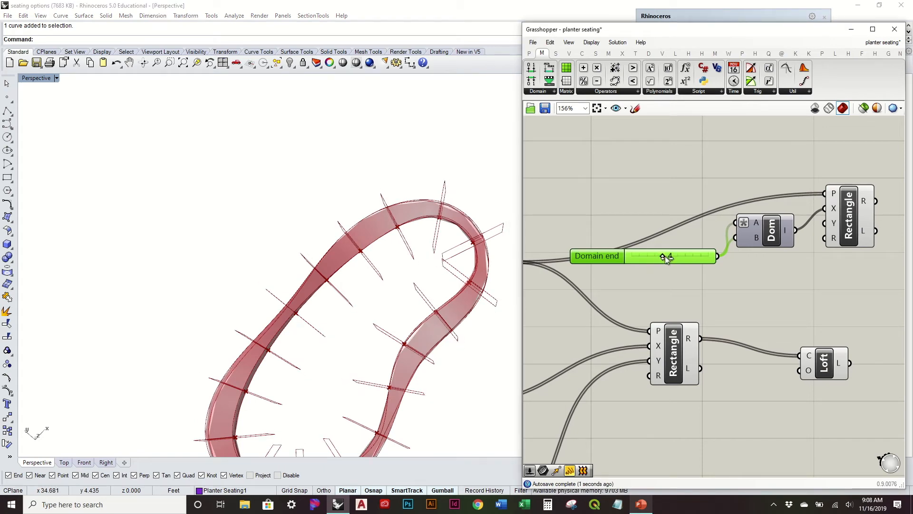
right_click_drag(421, 314, 418, 173)
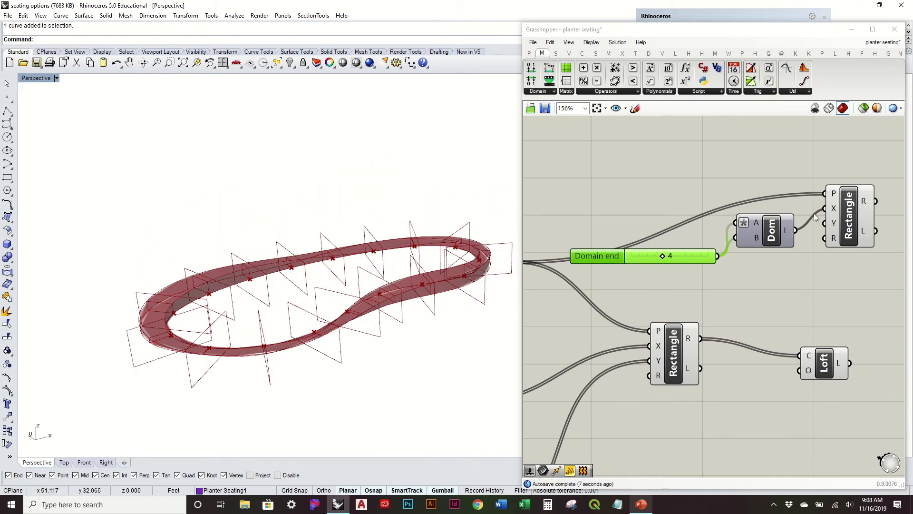
- Turn off the preview of the original Rectangle that feeds the Loft, and adjust the layout around the new Rectangle
right_click(669, 358)
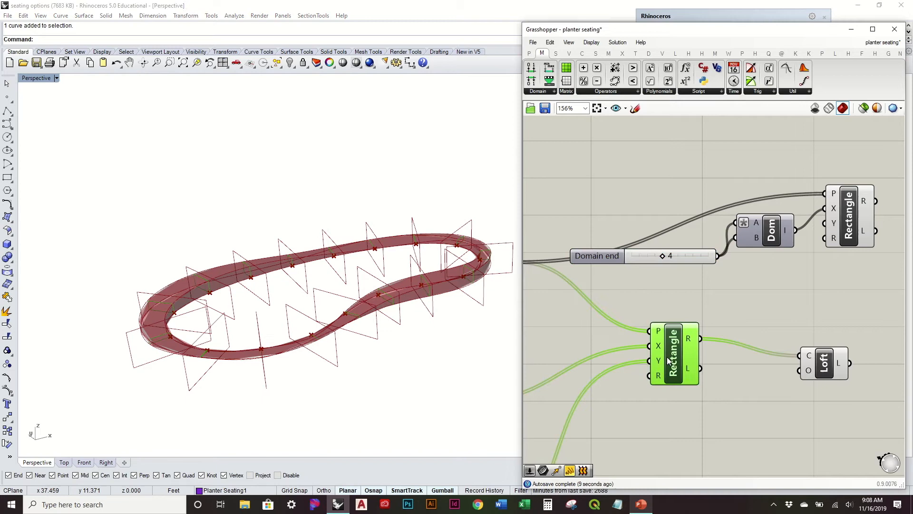
left_click(705, 376)
mouse_move(336, 293)
right_mouse_down()
mouse_move(321, 327)
mouse_move(332, 346)
mouse_move(340, 271)
mouse_move(369, 229)
mouse_move(373, 241)
mouse_move(305, 311)
mouse_move(343, 276)
mouse_move(342, 288)
right_mouse_up()
right_click_drag(389, 261, 389, 260)
right_click_drag(794, 251, 645, 292)
left_click_drag(635, 281, 634, 294)
left_click(742, 312)
mouse_move(701, 265)
left_mouse_down()
mouse_move(759, 264)
mouse_move(717, 261)
left_mouse_up()
left_click(717, 195)
right_click_drag(718, 194, 660, 222)
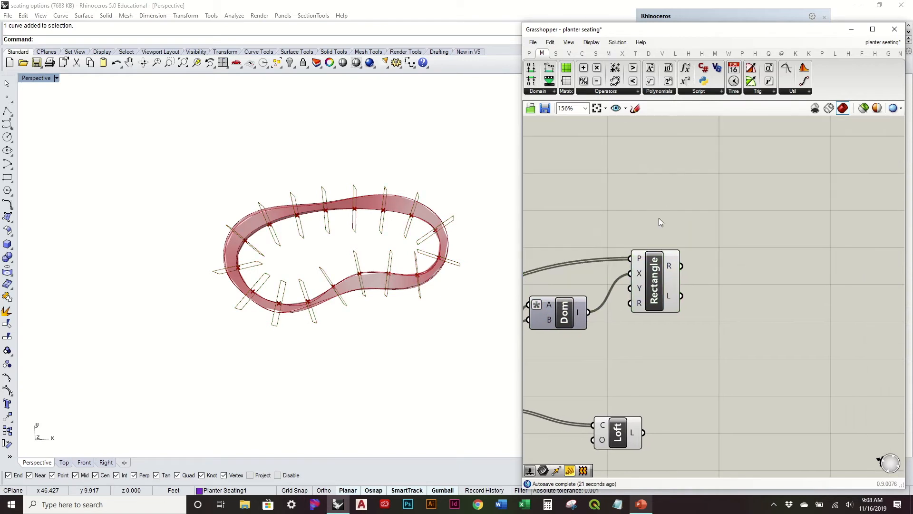
- Turn off the preview of the Divide Curve component to hide its division points
scroll(723, 255, "down", 4)
right_click_drag(650, 264, 790, 232)
left_click_drag(651, 288, 617, 222)
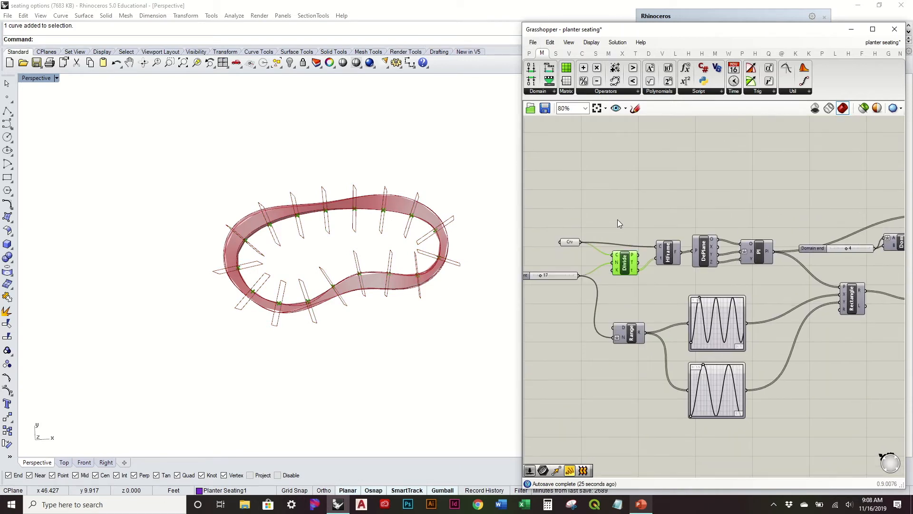
middle_click(621, 219)
left_click(648, 189)
mouse_move(447, 263)
right_mouse_down()
mouse_move(446, 211)
mouse_move(449, 248)
right_mouse_up()
- Add a Boundary Surfaces component after the new Rectangle and feed the Rectangle's R output into its E input
right_click_drag(890, 210, 707, 237)
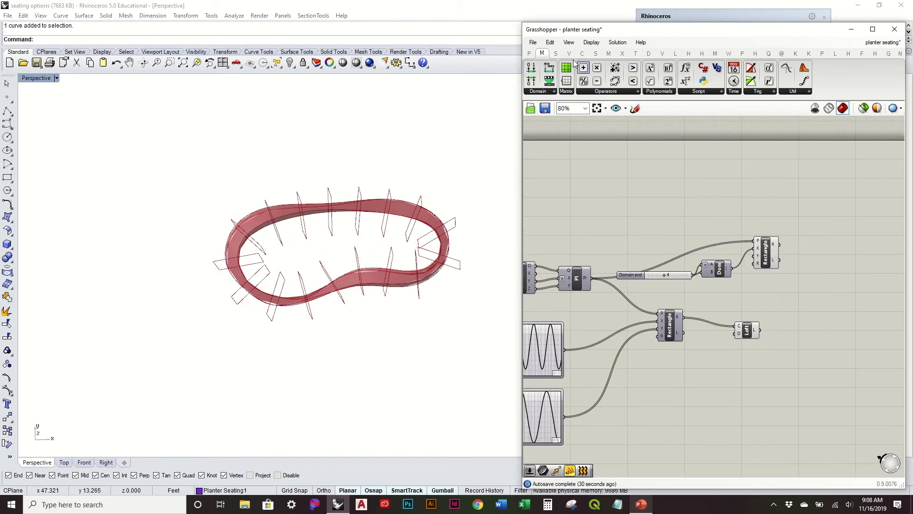
left_click(595, 54)
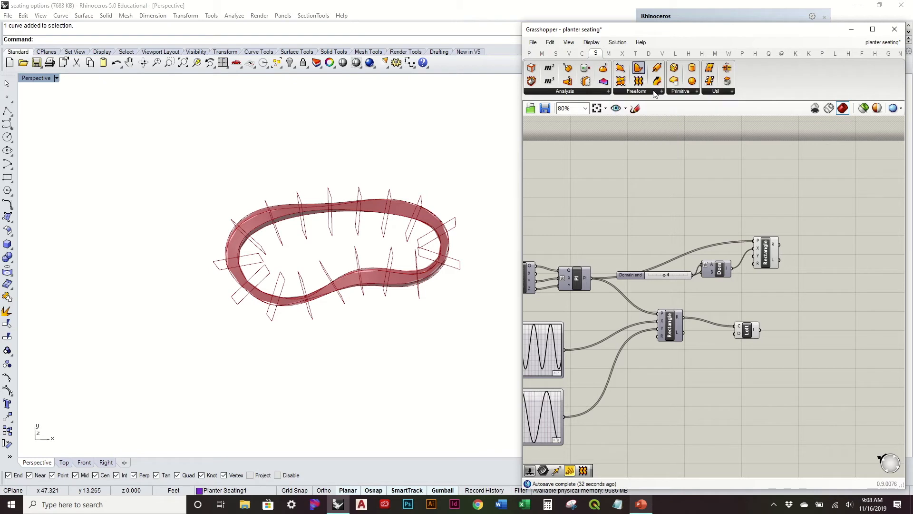
left_click_drag(814, 243, 804, 246)
right_click_drag(805, 246, 713, 250)
scroll(713, 249, "up", 2)
mouse_move(730, 243)
left_mouse_down()
mouse_move(711, 248)
mouse_move(719, 253)
left_mouse_up()
- Add an Extrude component after Boundary Surfaces and connect the boundary surfaces to its B input
double_click(667, 206)
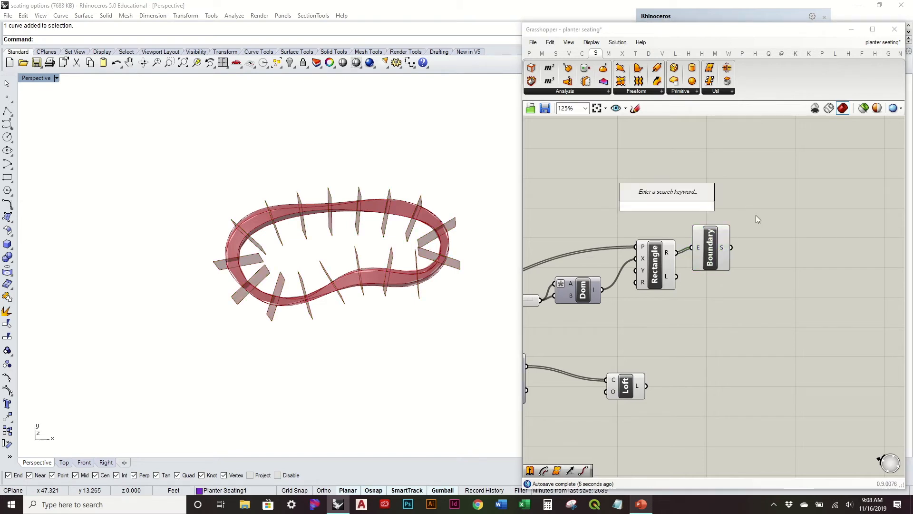
type("extru")
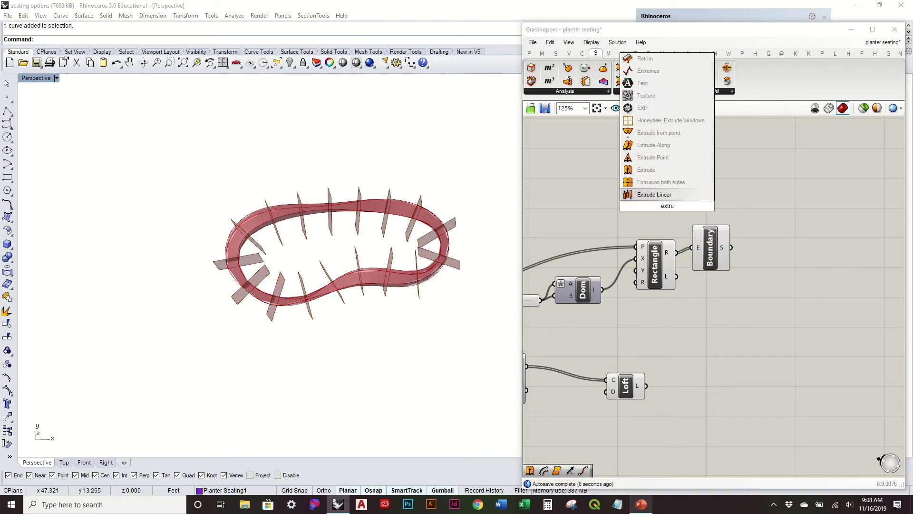
left_click(679, 171)
left_click_drag(656, 218, 789, 253)
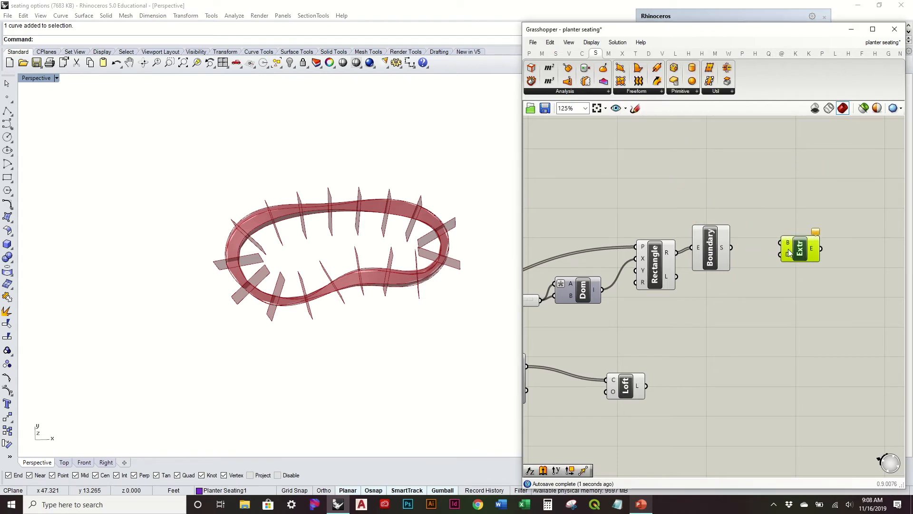
- Preview the Construct Plane component to examine how its planes are oriented against the profile surfaces, and turn the preview off again
scroll(787, 250, "down", 3)
right_click_drag(566, 274, 666, 251)
left_click(666, 250)
right_click(666, 251)
left_click(719, 265)
scroll(375, 267, "up", 3)
right_click_drag(375, 266, 346, 224)
scroll(415, 238, "up", 5)
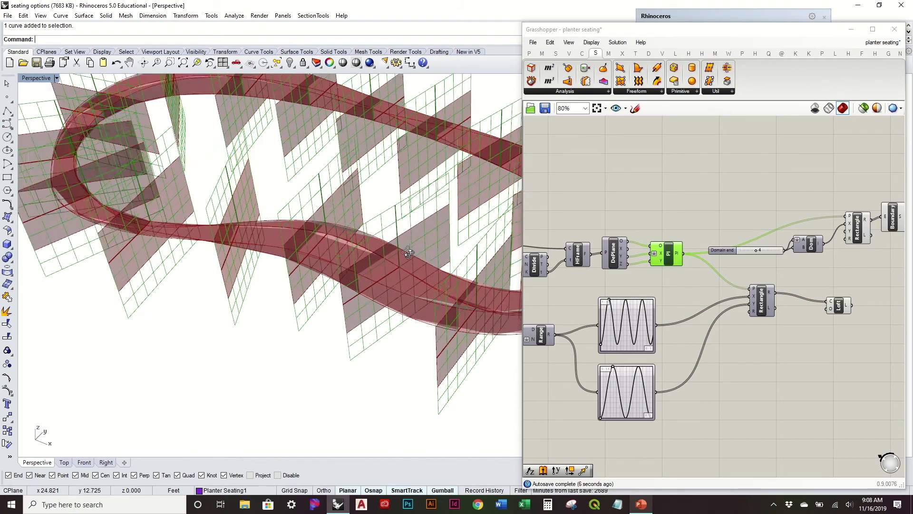
right_click_drag(415, 266, 399, 281)
right_click_drag(756, 251, 570, 269)
scroll(763, 225, "up", 2)
right_click_drag(659, 245, 797, 229)
right_click_drag(607, 264, 702, 260)
left_click(609, 253)
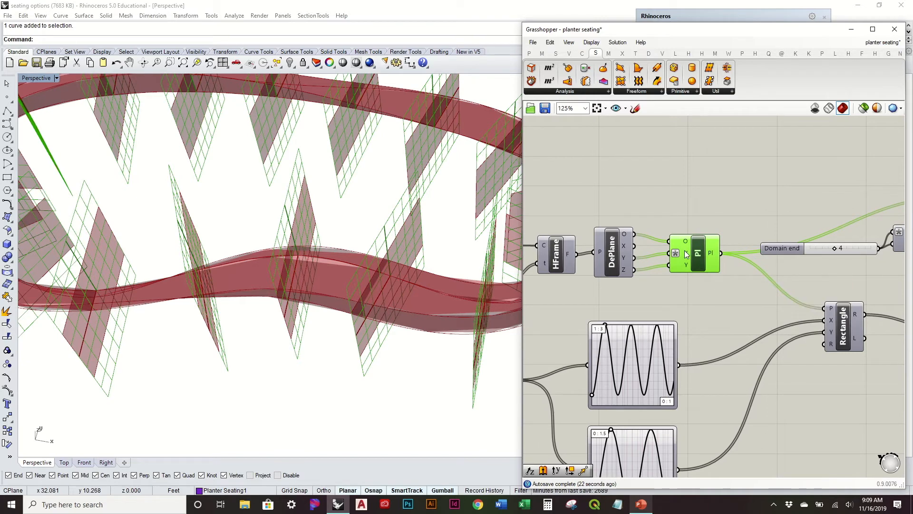
right_click(698, 257)
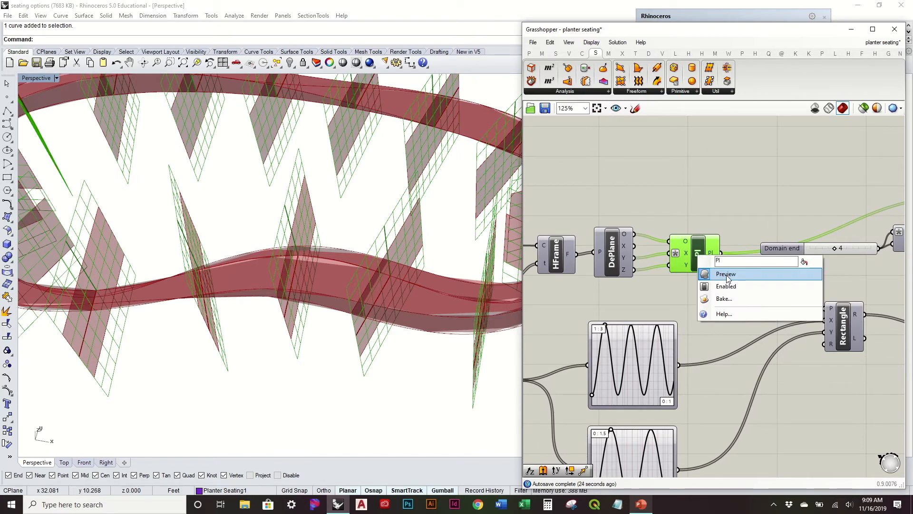
left_click(721, 271)
- Add a second Deconstruct Plane component fed by Construct Plane's output, and place it below Boundary Surfaces
left_click(571, 55)
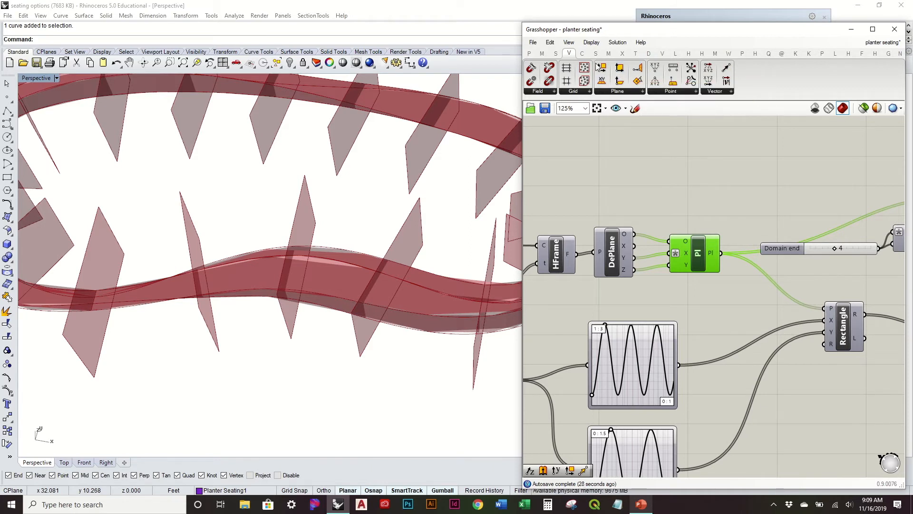
left_click_drag(603, 71, 759, 197)
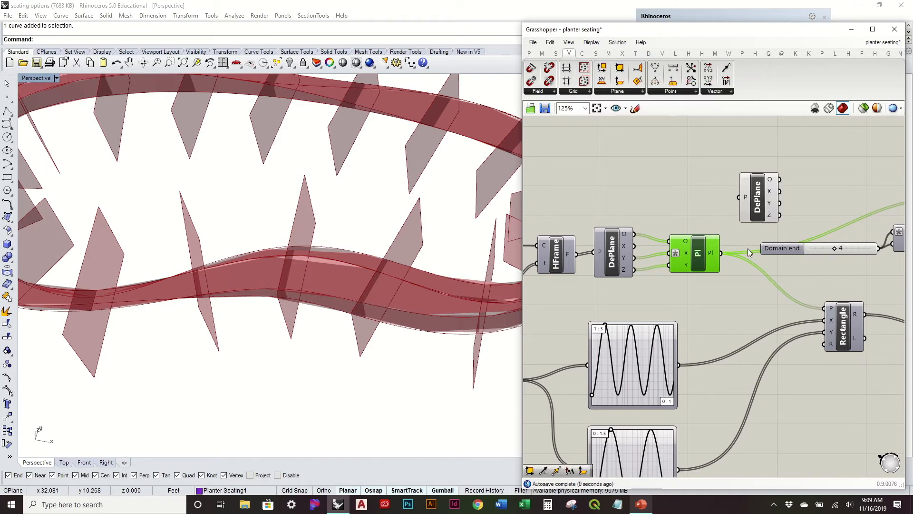
left_click(756, 196)
scroll(756, 196, "down", 3)
left_click_drag(639, 241, 812, 274)
scroll(742, 273, "up", 3)
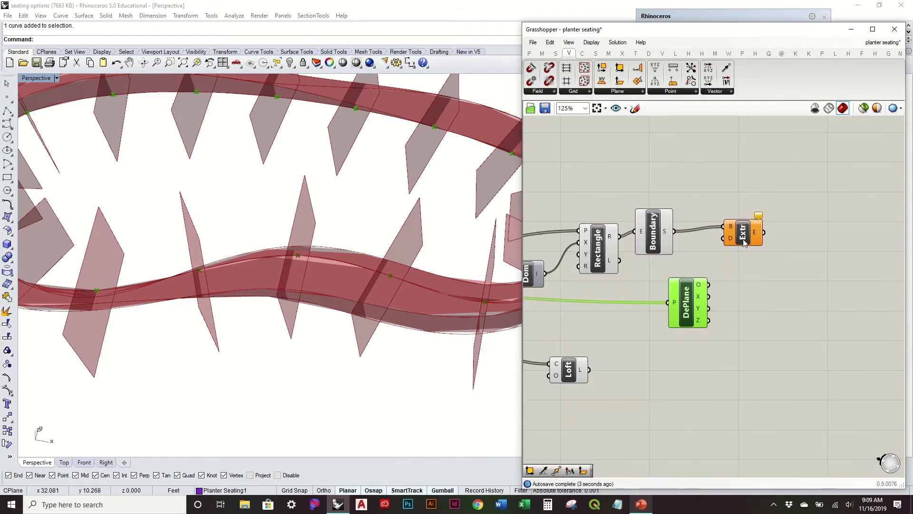
- Move Extrude away to make room, add an Amplitude component, and feed the new Deconstruct Plane's Z output into its V input
left_click(799, 240)
left_click(786, 268)
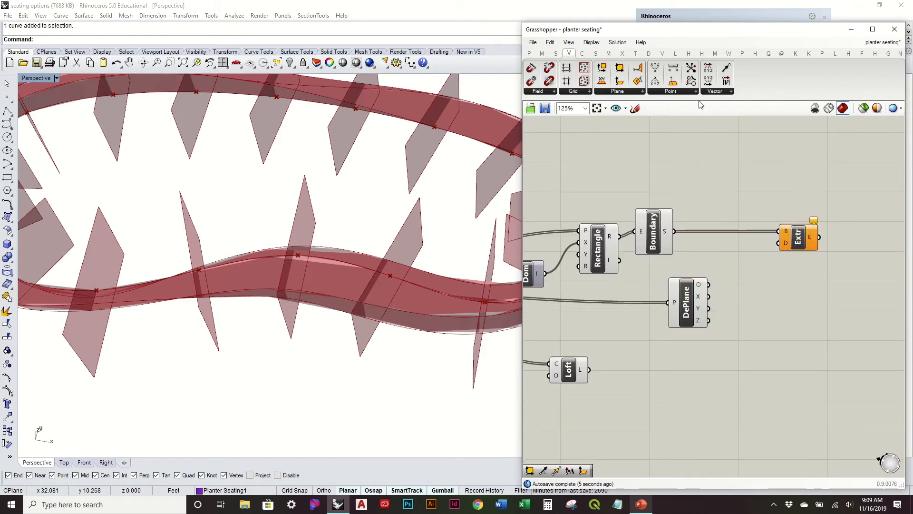
left_click(718, 92)
left_click_drag(744, 196, 764, 301)
left_click_drag(708, 321, 744, 295)
left_click_drag(685, 313, 654, 302)
- Connect a 0.5 to 3 slider set to 0.5 to Amplitude's A input, and feed Amplitude's output into Extrude's D input
double_click(706, 329)
type("3")
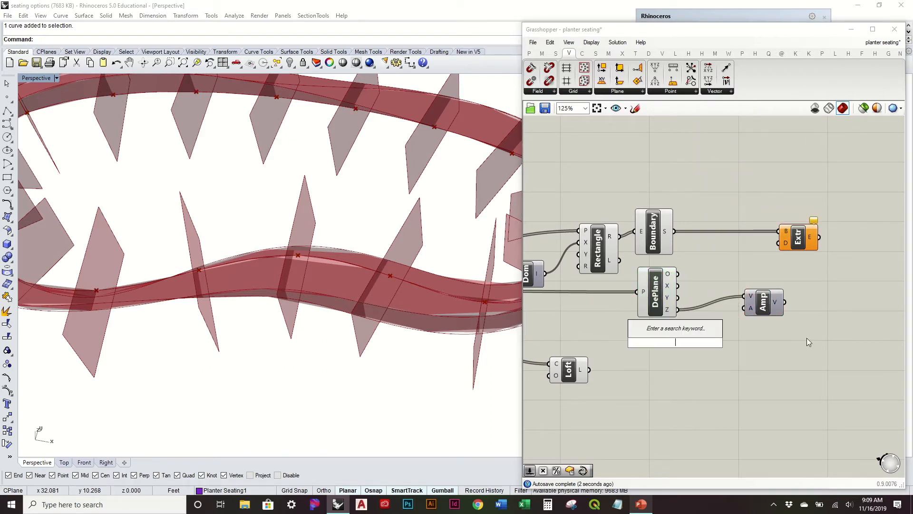
key("BackSpace")
type(".5<3")
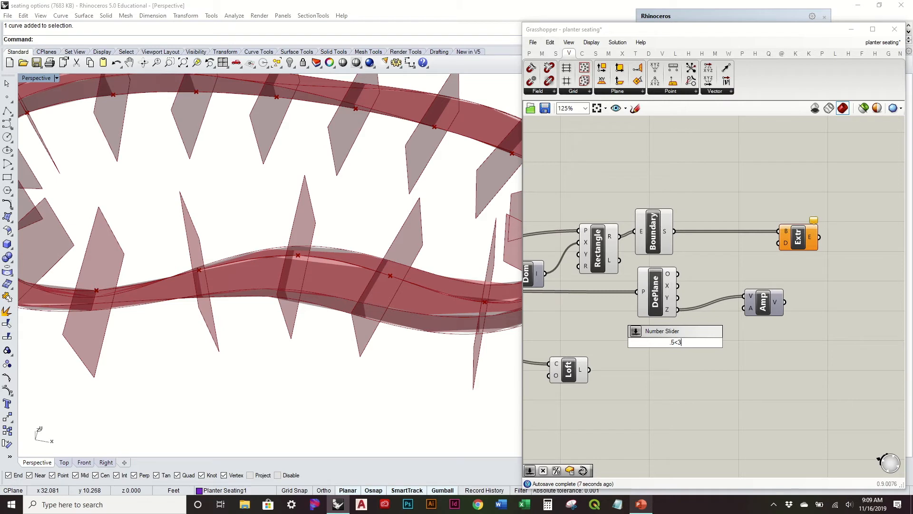
key("Return")
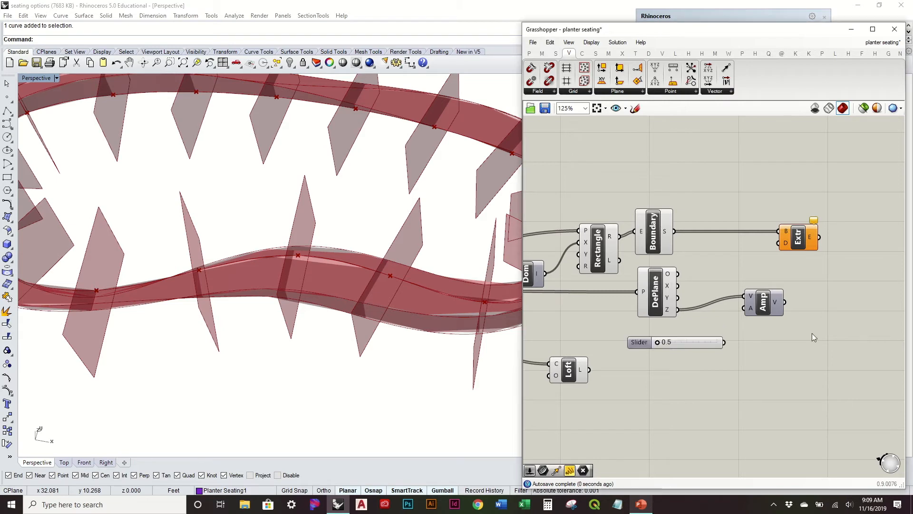
left_click_drag(737, 322, 778, 243)
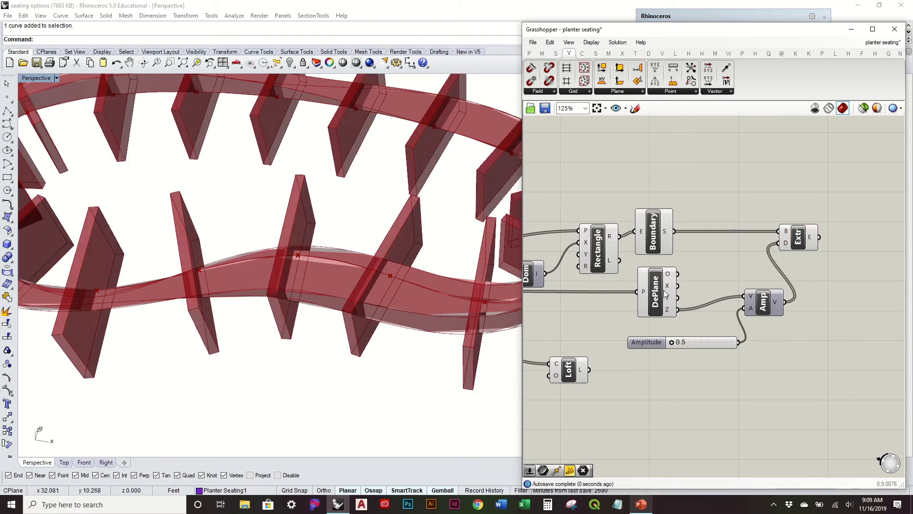
- Examine the extruded fins around the planter and the amplitude slider that controls their thickness
scroll(356, 307, "down", 8)
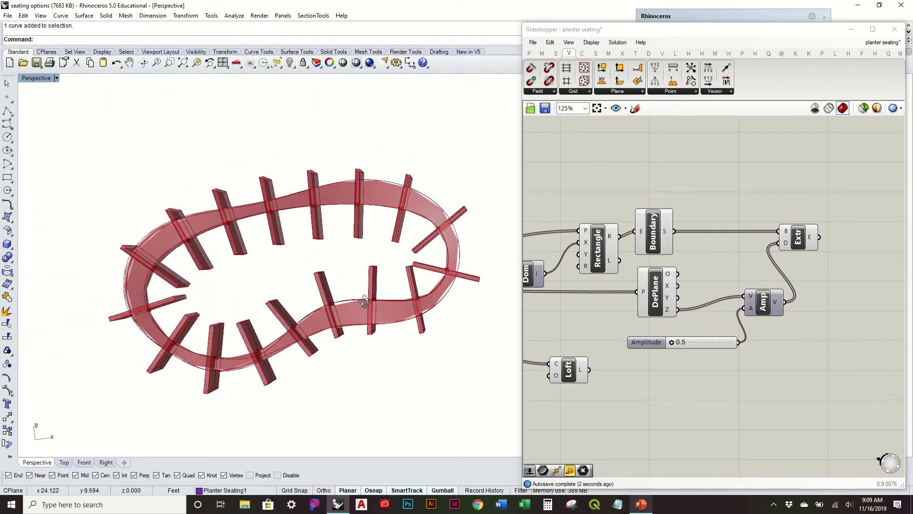
scroll(777, 366, "up", 2)
left_click_drag(812, 173, 856, 179)
right_click_drag(636, 333, 679, 307)
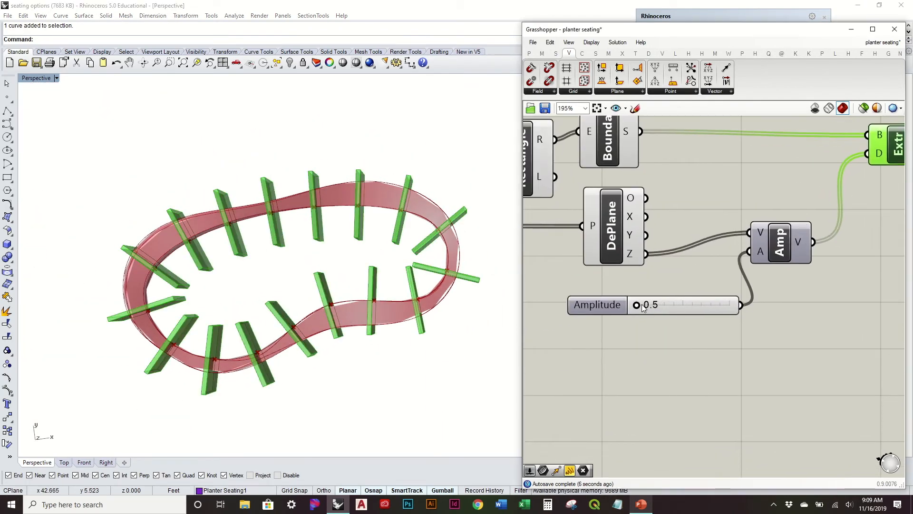
mouse_move(639, 308)
left_mouse_down()
mouse_move(649, 308)
mouse_move(639, 308)
left_mouse_up()
scroll(681, 299, "down", 4)
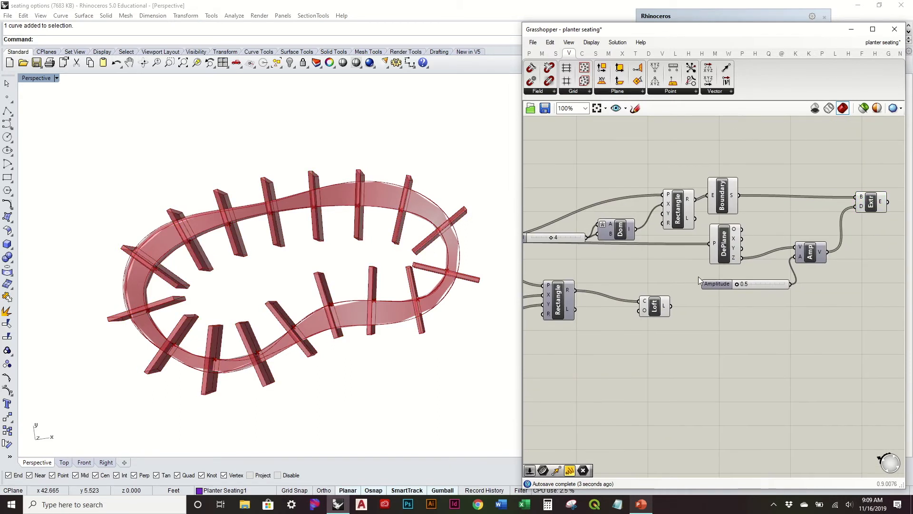
- Move the Loft component farther from its Rectangle, to the free area below the Amplitude slider
left_click(731, 364)
left_click_drag(775, 370, 804, 361)
right_click_drag(716, 324, 827, 315)
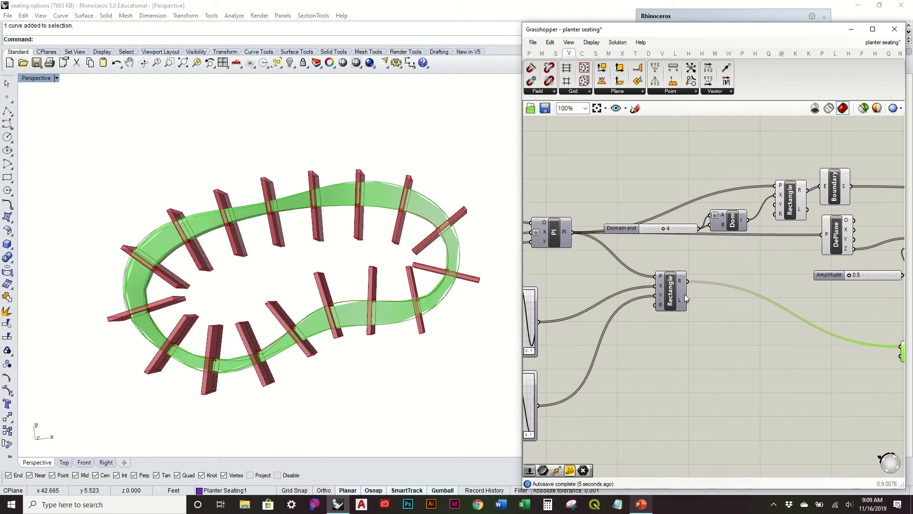
- Move the bench's Rectangle component lower on the canvas and review the bench and fins in the perspective view
left_click_drag(675, 293, 679, 324)
left_click(708, 293)
right_click_drag(321, 257, 288, 218)
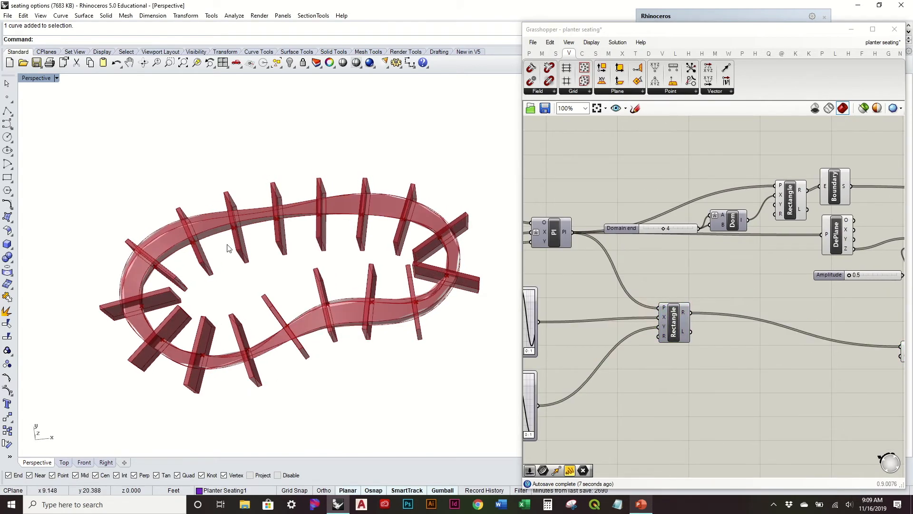
right_click_drag(375, 239, 380, 274)
right_click_drag(782, 254, 778, 281)
scroll(700, 271, "down", 2)
right_click_drag(388, 235, 386, 206)
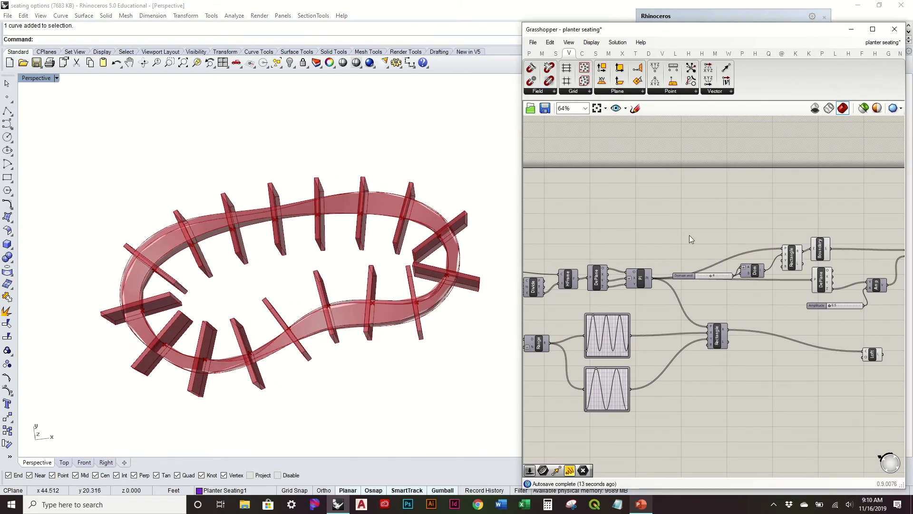
- Add a Populate Geometry component above the Divide component and feed the Crv parameter into its G input
right_click_drag(684, 238, 774, 227)
left_click_drag(580, 258, 568, 262)
left_click(578, 233)
right_click_drag(594, 233, 586, 240)
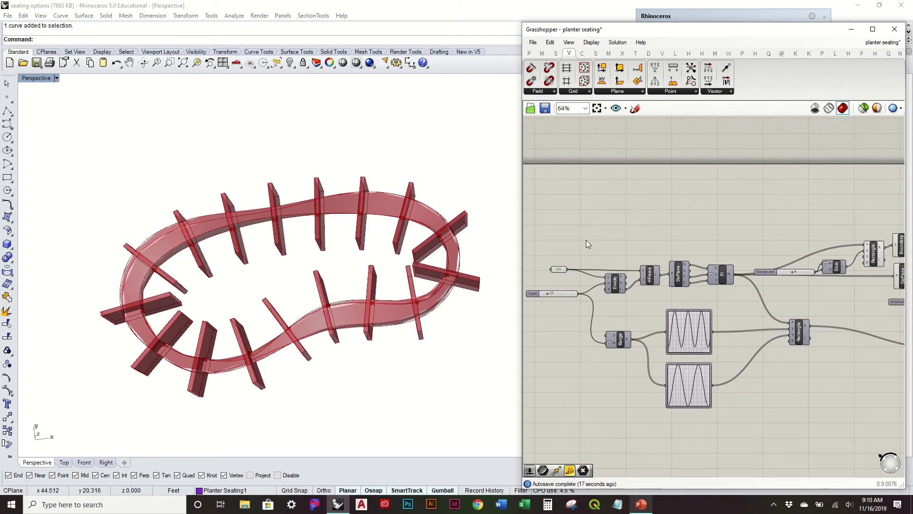
scroll(586, 240, "up", 2)
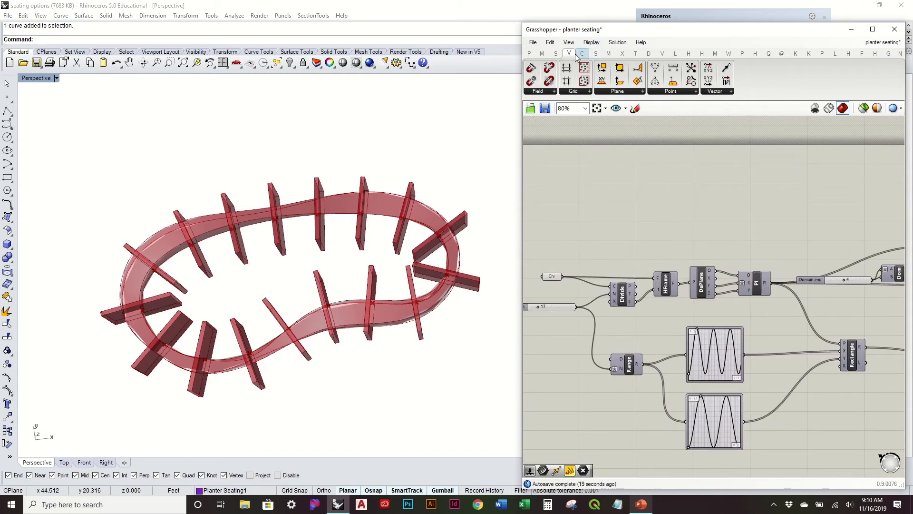
left_click(575, 92)
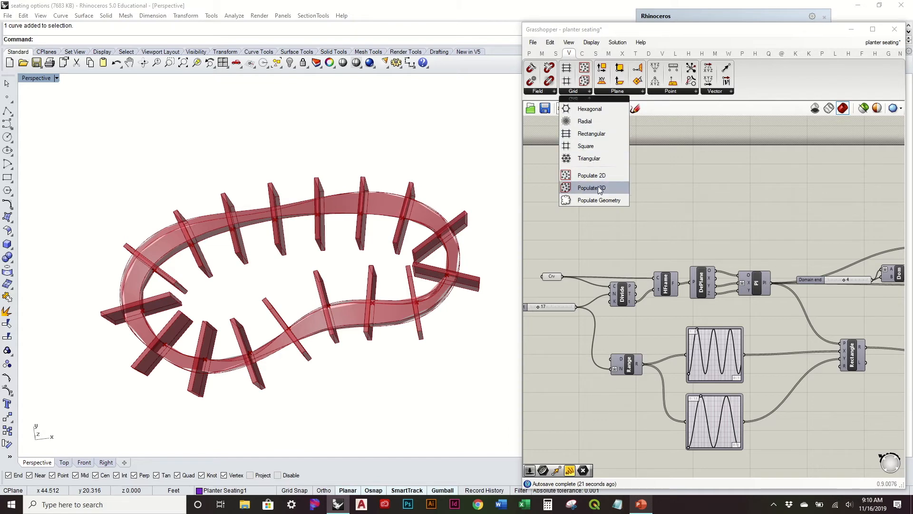
left_click_drag(598, 198, 621, 221)
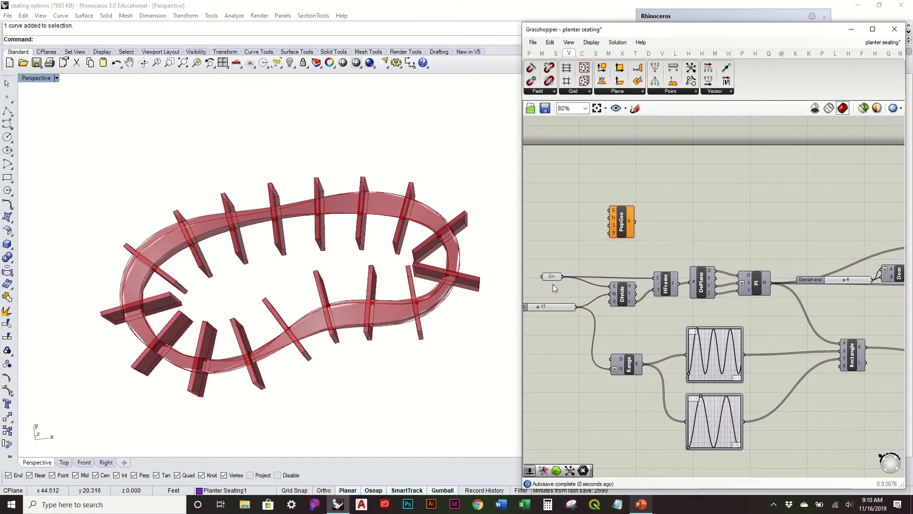
left_click_drag(563, 276, 676, 218)
- Add a number slider set to 20 and connect it to Populate Geometry's N input
double_click(609, 209)
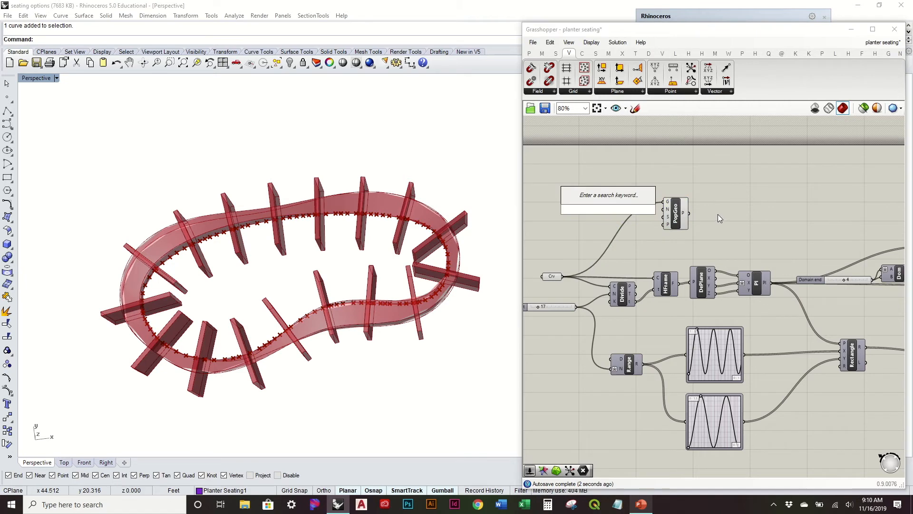
type("20")
key("Return")
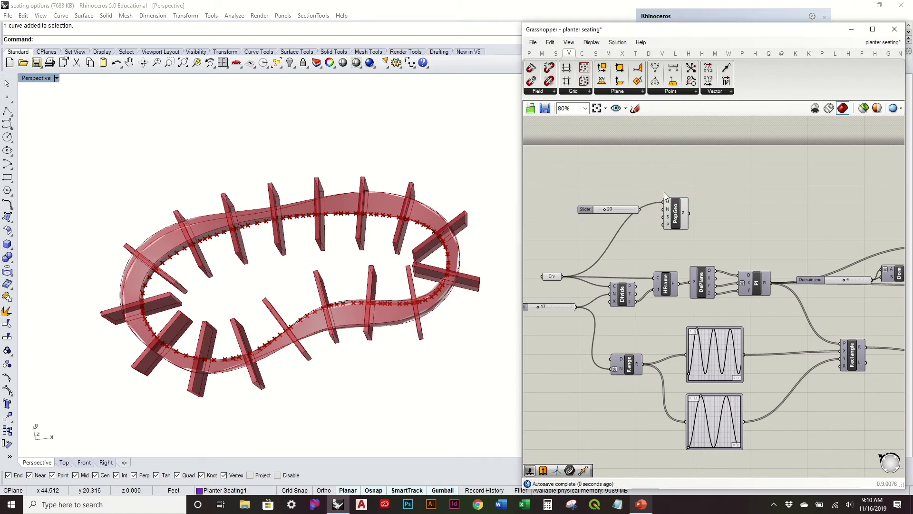
scroll(665, 196, "up", 1)
left_click_drag(628, 207, 677, 215)
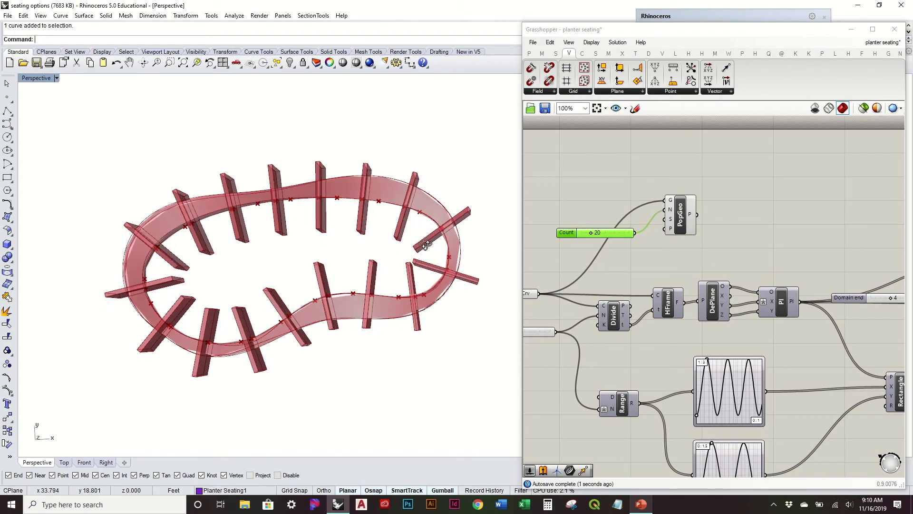
- Inspect the points scattered along the bench curve and set Populate Geometry's Count slider to 17
scroll(438, 227, "up", 5)
scroll(436, 258, "down", 8)
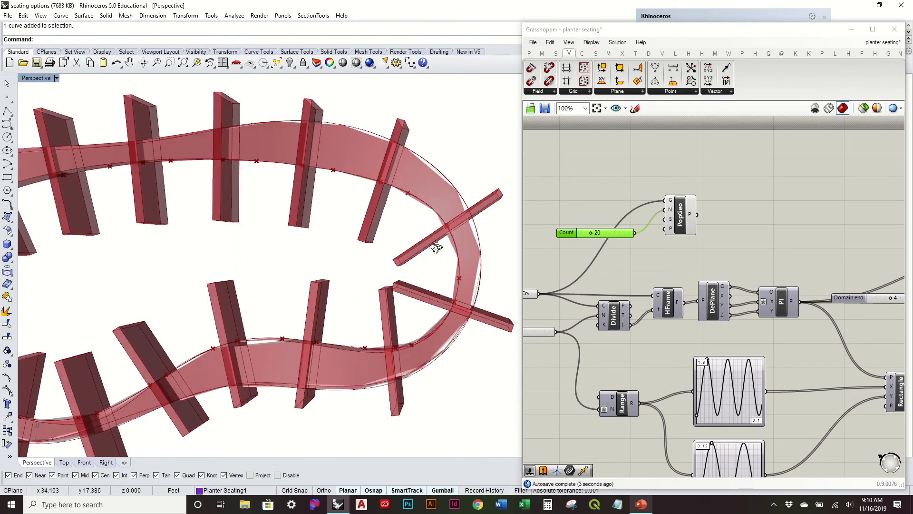
scroll(301, 214, "down", 2)
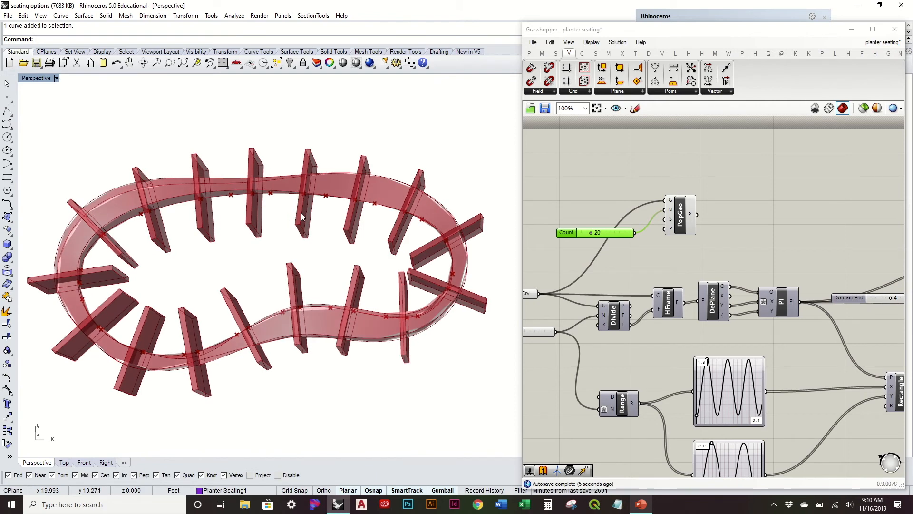
scroll(606, 226, "up", 3)
left_click_drag(584, 239, 581, 239)
- Add a number slider set to 15 and connect it to Populate Geometry's S input
double_click(613, 275)
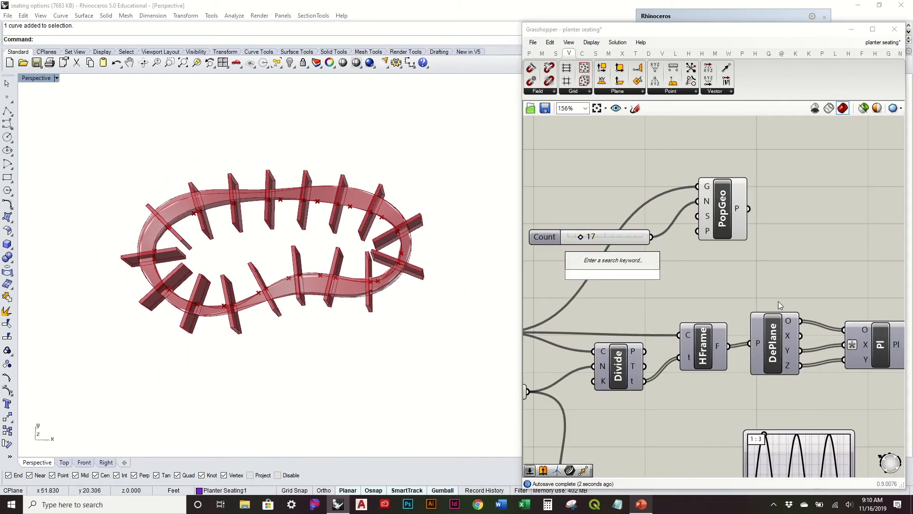
type("15")
key("Return")
left_click_drag(674, 274, 701, 233)
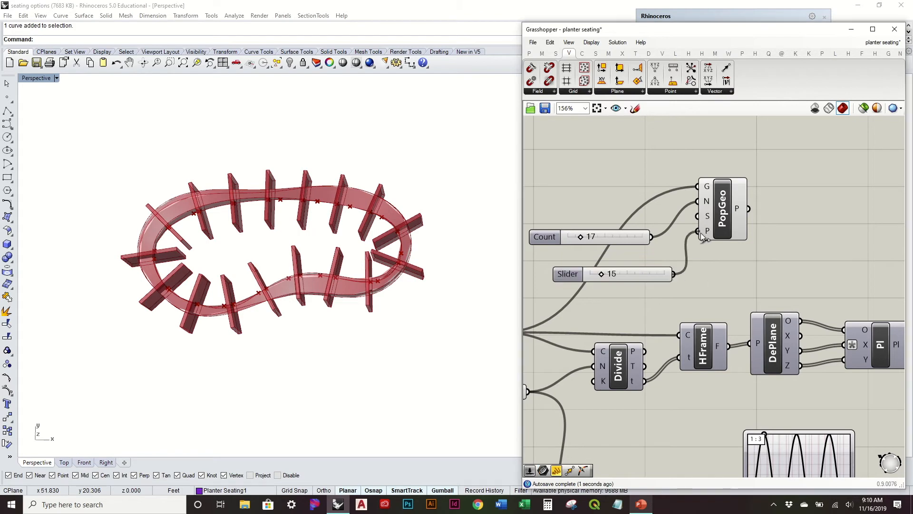
scroll(670, 226, "down", 3)
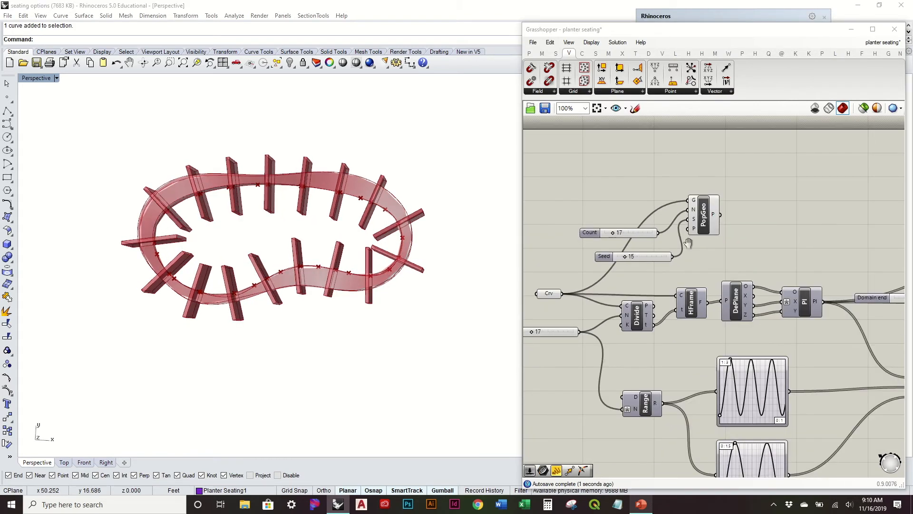
- Move Populate Geometry with its Count and Seed sliders to the free area above the frame components, and tidy the sliders' placement
right_click_drag(688, 243, 661, 278)
left_click_drag(718, 298, 565, 211)
right_click_drag(685, 248, 660, 259)
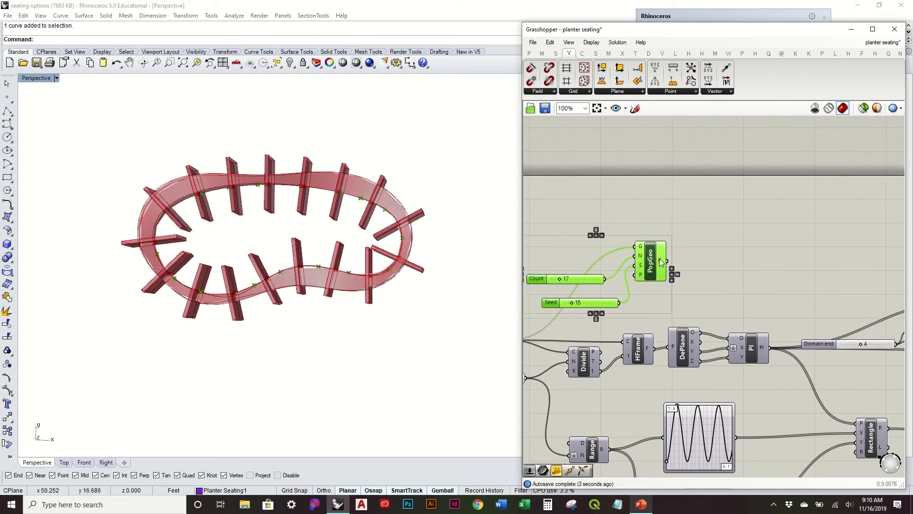
left_click_drag(652, 271, 727, 240)
left_click(767, 238)
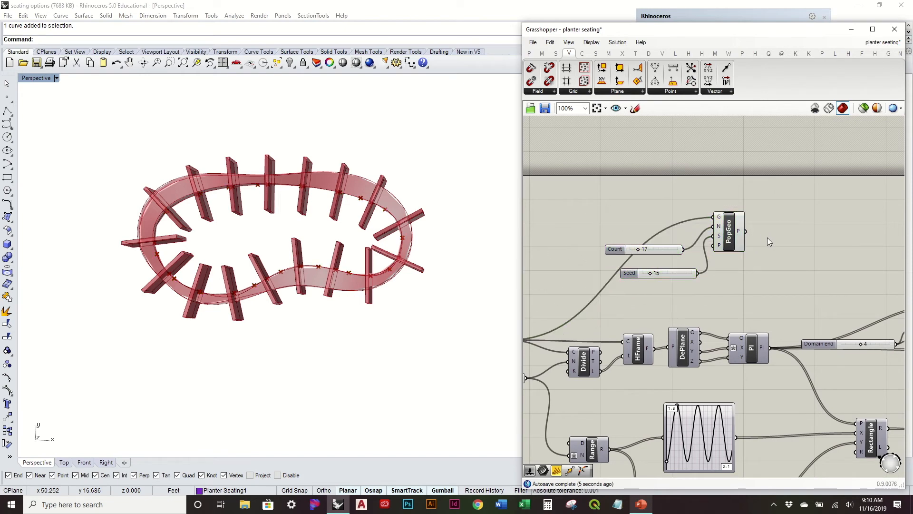
right_click_drag(738, 248, 702, 264)
left_click_drag(643, 290, 603, 253)
right_click_drag(710, 261, 843, 258)
right_click_drag(665, 346, 592, 320)
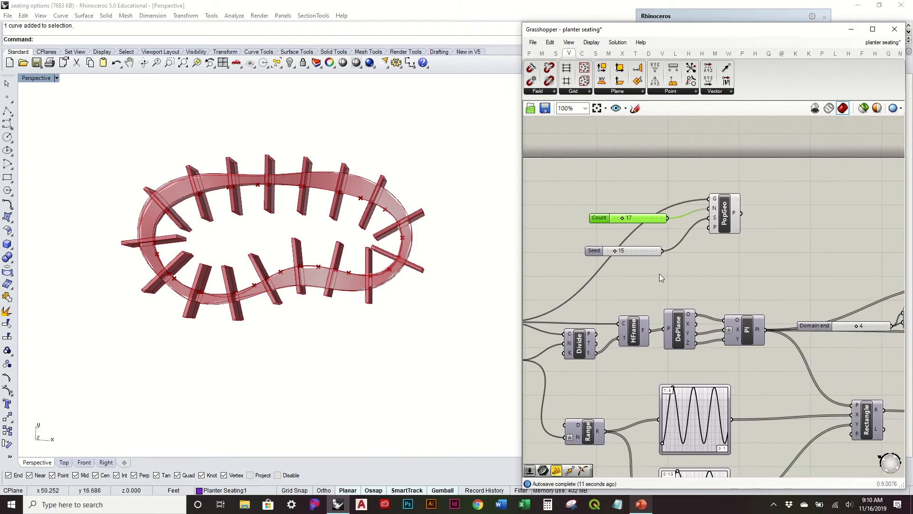
- Add a Curve Closest Point component, feeding Populate Geometry's output into its P input and the Crv parameter into C
left_click(583, 54)
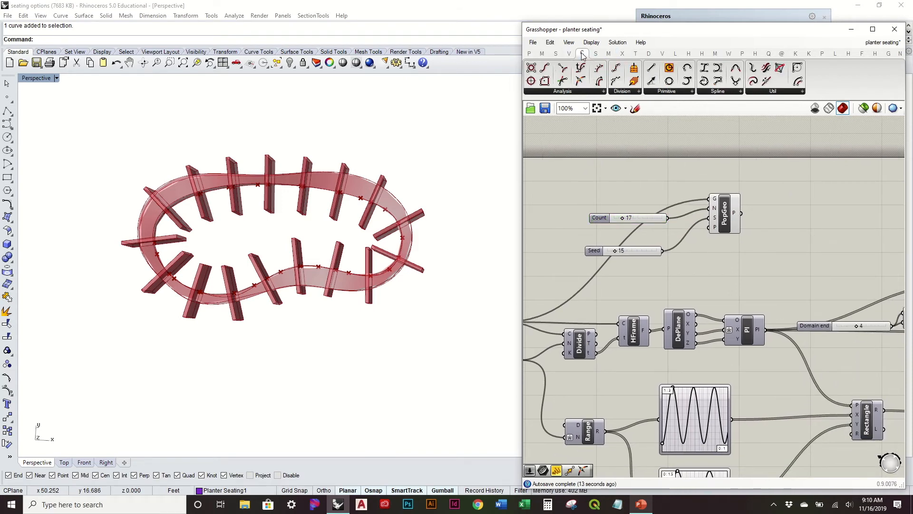
left_click(781, 215)
right_click_drag(703, 247, 785, 249)
left_click_drag(588, 323, 851, 208)
right_click_drag(873, 221, 723, 233)
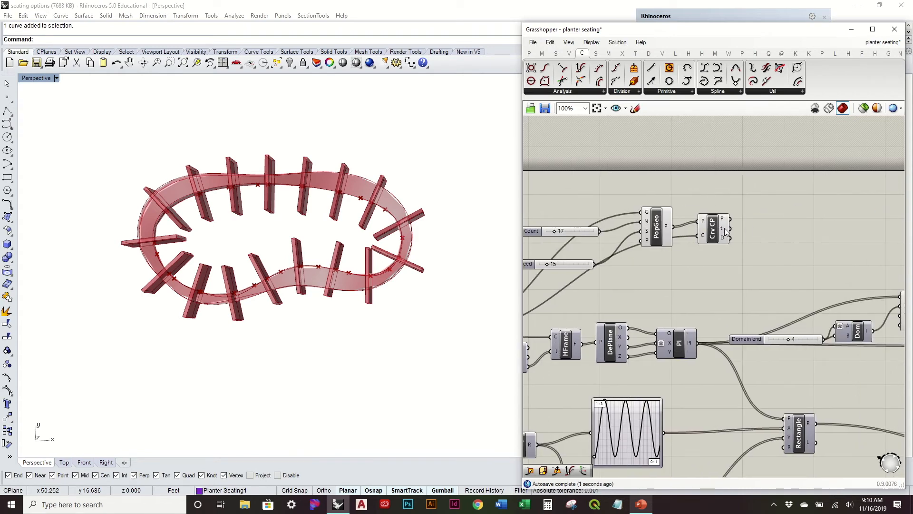
- Copy the HFrame, Deconstruct Plane and Pl components beside Curve Closest Point and feed its t output into the copied HFrame's t input
right_click_drag(646, 279, 726, 255)
left_click_drag(760, 352, 633, 309)
scroll(642, 309, "down", 2)
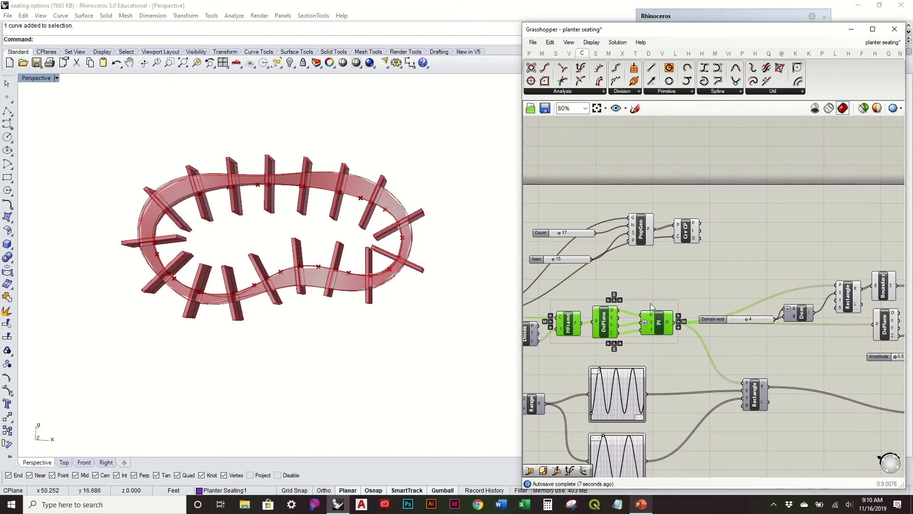
left_click_drag(662, 324, 850, 205, "alt")
left_click(686, 266)
right_click_drag(686, 267, 709, 278)
scroll(734, 246, "up", 3)
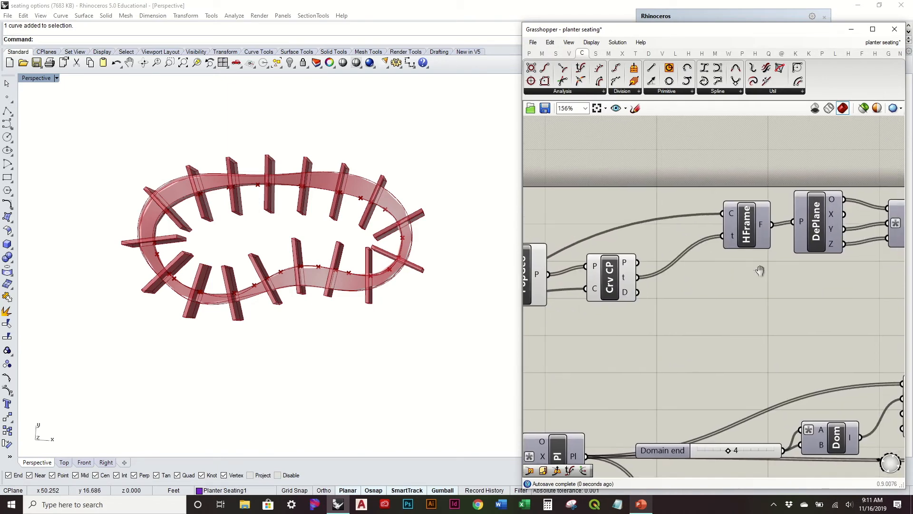
- Preview the planes of the copied Pl component along the bench, and hide the preview again
right_click_drag(758, 270, 551, 305)
left_click(726, 270)
right_click(724, 264)
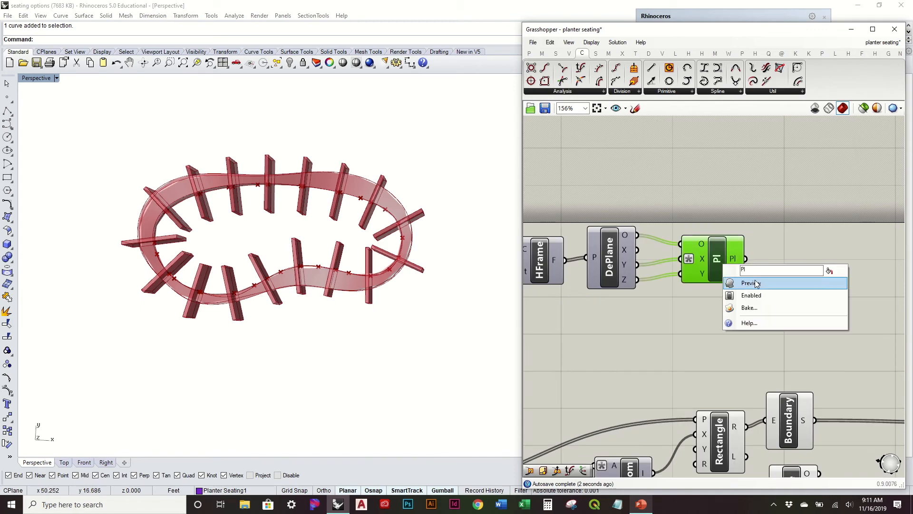
left_click(755, 280)
right_click(710, 254)
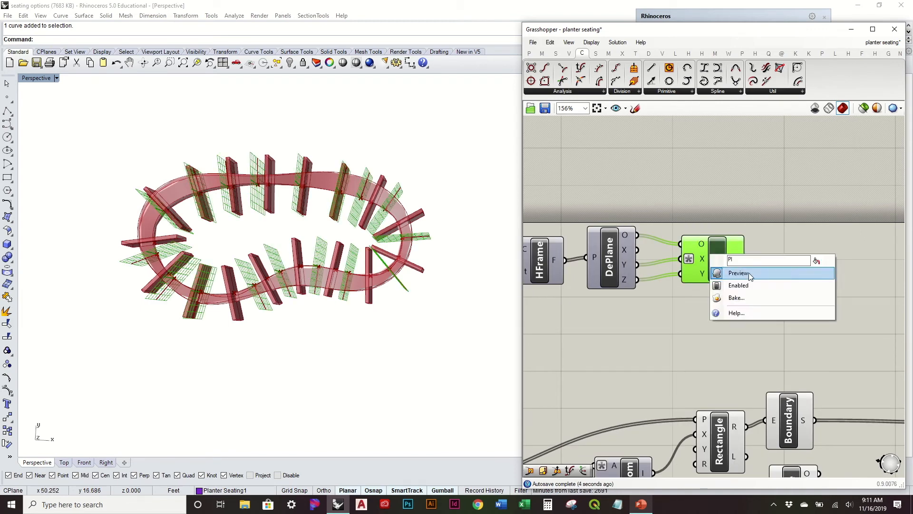
left_click(749, 272)
- Connect the copied Pl component's output to the P inputs of the fins' Rectangle and Deconstruct Plane, replacing the original planes
scroll(758, 267, "down", 3)
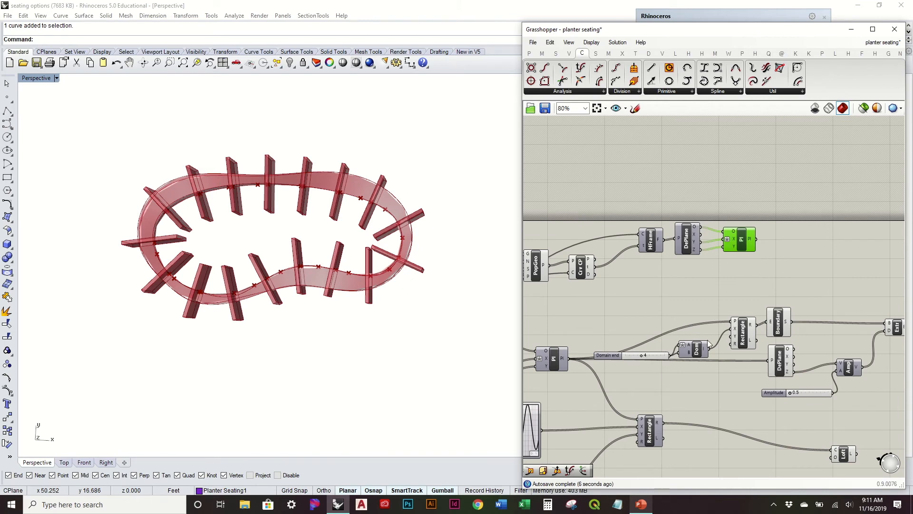
scroll(718, 315, "up", 1)
right_click_drag(691, 311, 750, 316)
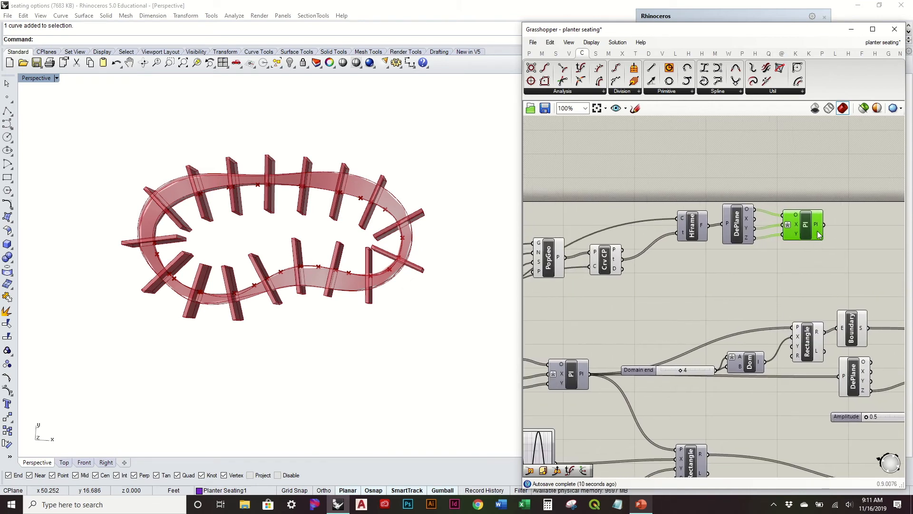
left_click_drag(824, 224, 793, 327)
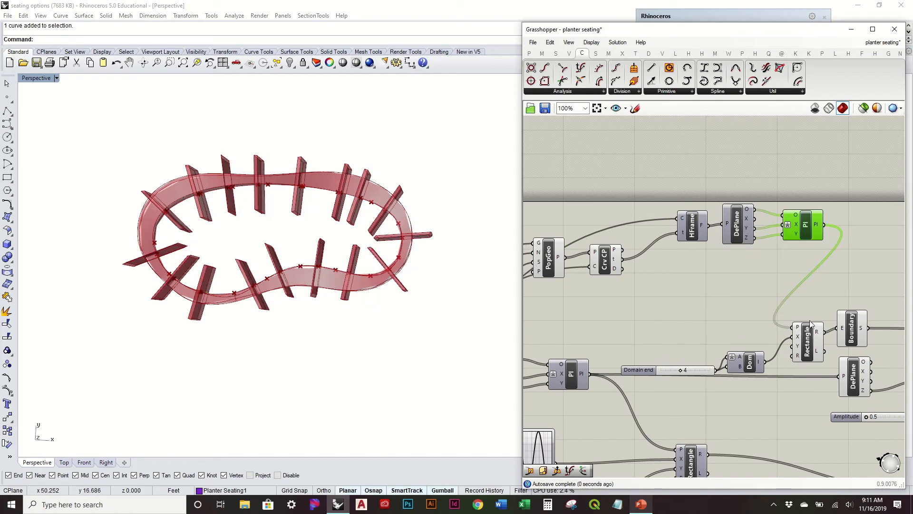
right_click_drag(814, 294, 714, 278)
left_click_drag(753, 317, 743, 312)
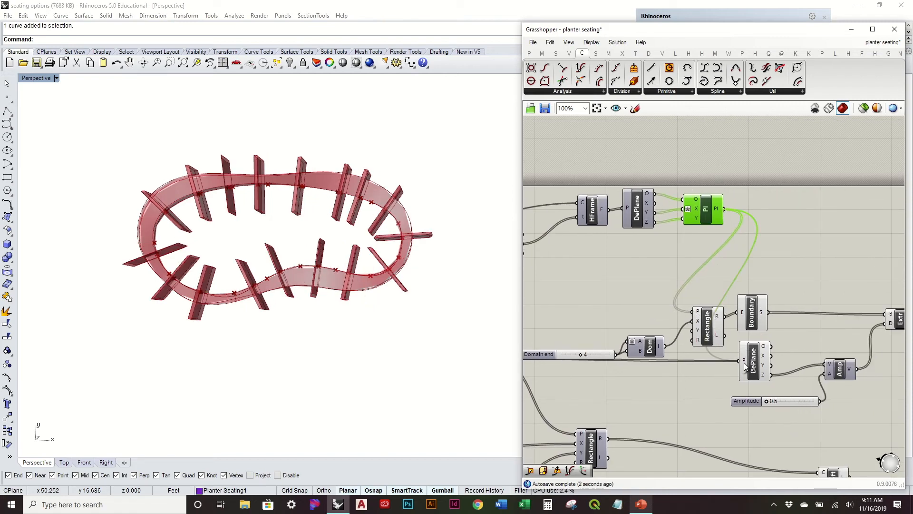
- Set the Count slider to 12 and raise the Seed slider to redistribute the fins along the curve
right_click_drag(375, 294, 387, 312)
right_click_drag(677, 265, 758, 257)
right_click_drag(582, 239, 777, 243)
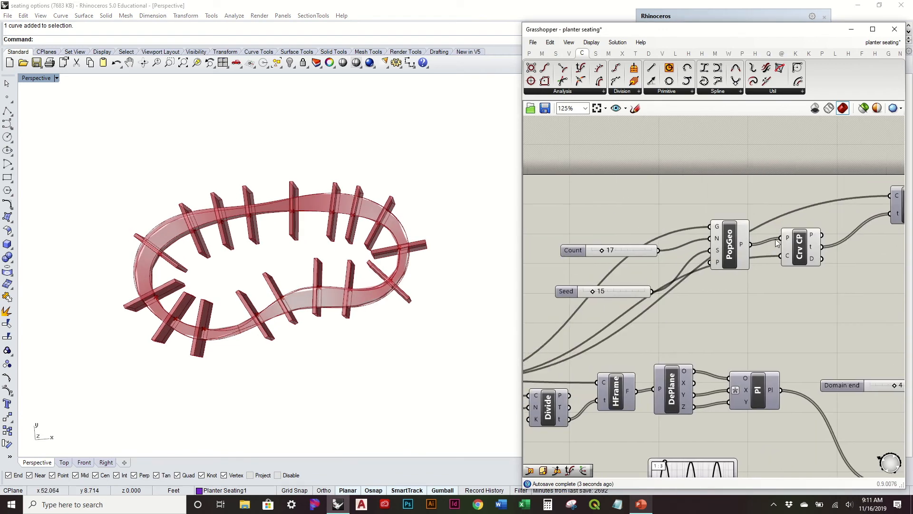
left_click_drag(604, 251, 600, 253)
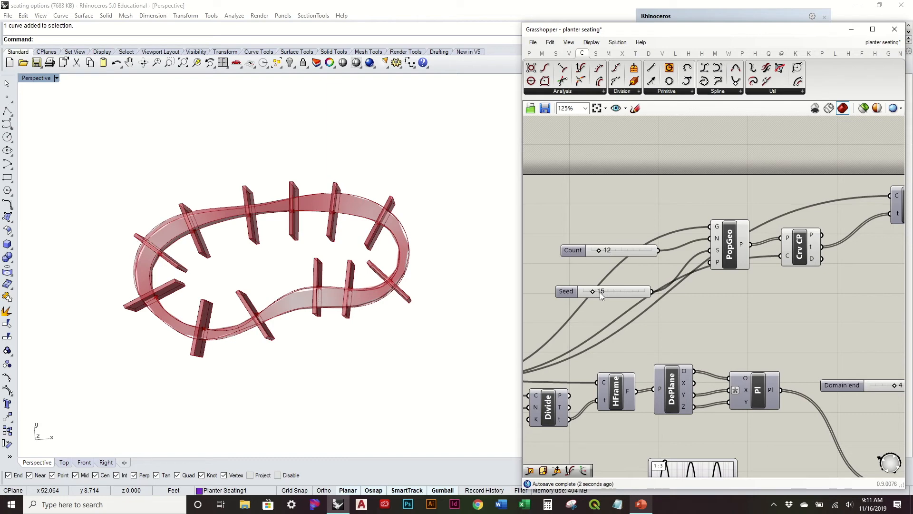
left_click_drag(595, 292, 601, 293)
- Review the fin components and model, and move the Domain component and its slider up in line with the fins' Rectangle
scroll(743, 294, "down", 3)
scroll(812, 279, "up", 3)
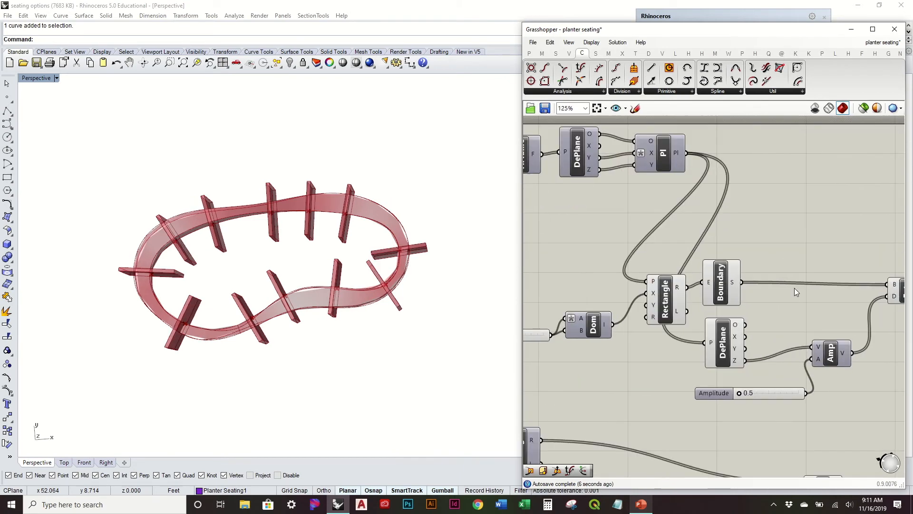
right_click_drag(795, 288, 726, 258)
right_click_drag(776, 315, 805, 307)
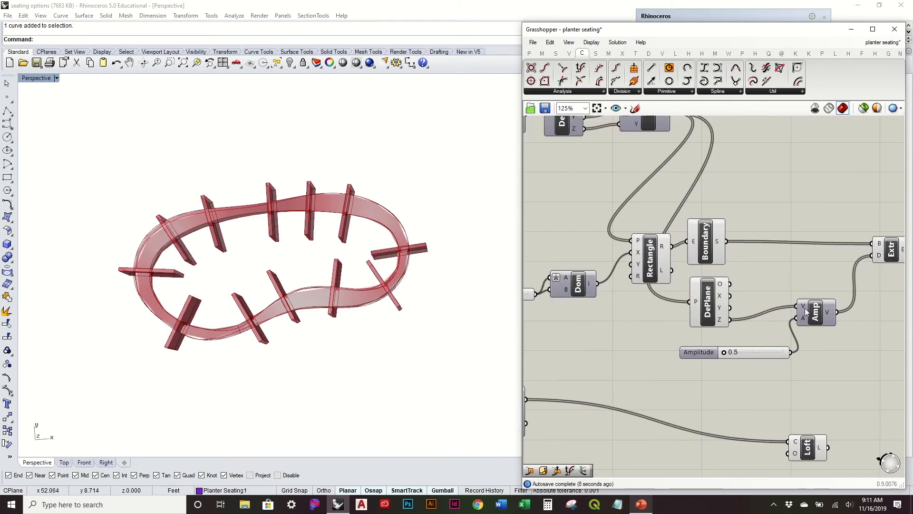
right_click_drag(328, 267, 335, 230)
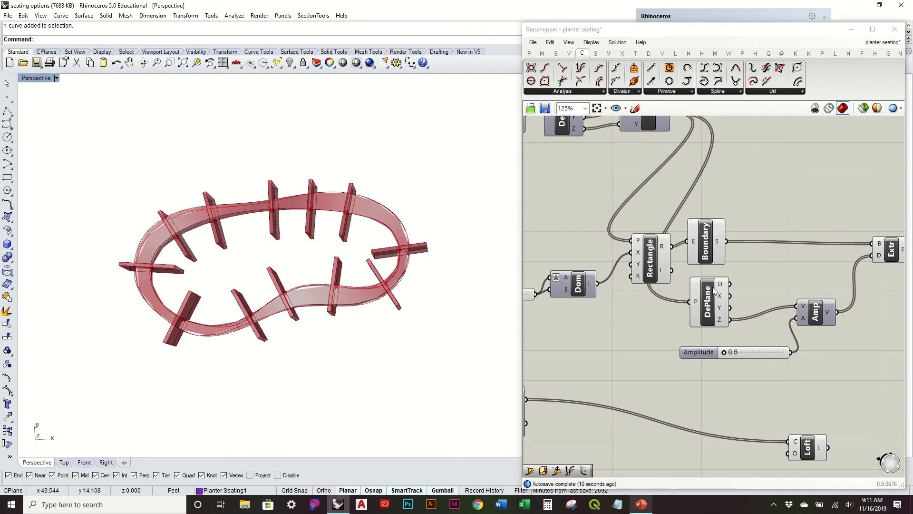
scroll(713, 284, "down", 2)
mouse_move(659, 242)
right_mouse_down()
mouse_move(771, 261)
mouse_move(672, 238)
right_mouse_up()
scroll(807, 268, "up", 1)
right_click_drag(714, 282, 764, 265)
left_click_drag(672, 266, 678, 251)
left_click_drag(621, 273, 624, 245)
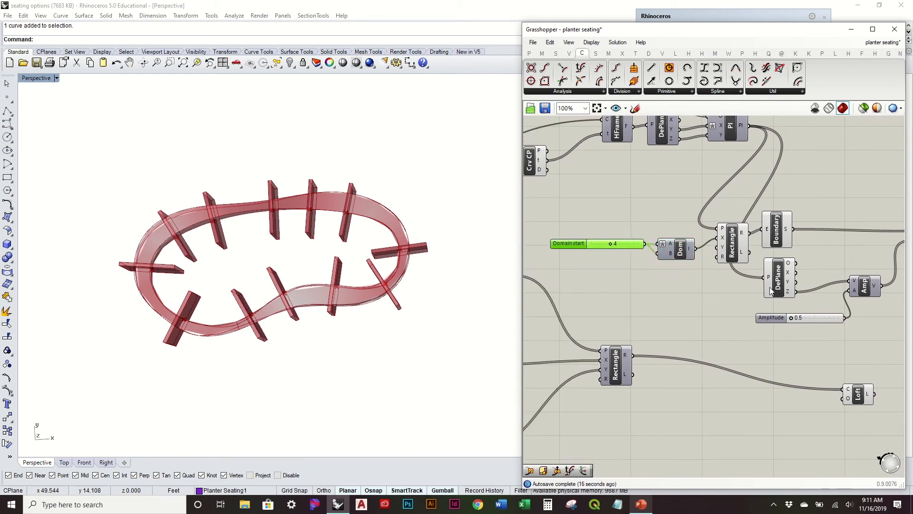
- Move the Loft component farther from its Rectangle, well below the Amplitude slider
right_click_drag(811, 310, 726, 291)
scroll(727, 291, "up", 2)
scroll(766, 343, "down", 2)
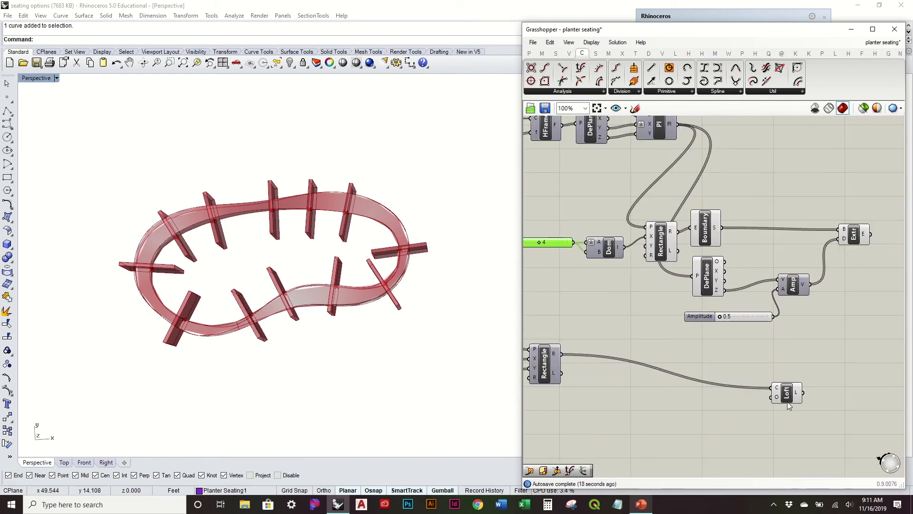
left_click_drag(787, 402, 832, 423)
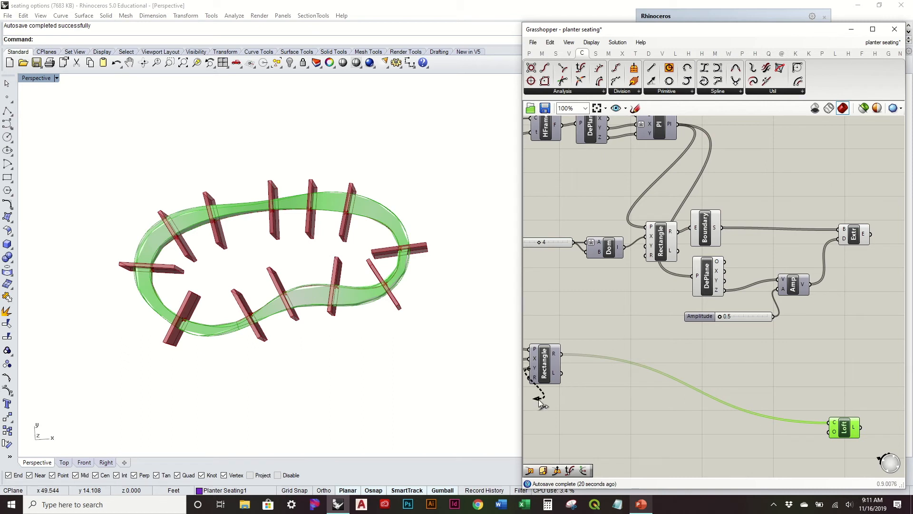
- Set the fins' Amplitude slider to 1.5
scroll(761, 328, "up", 3)
left_click_drag(668, 323, 708, 339)
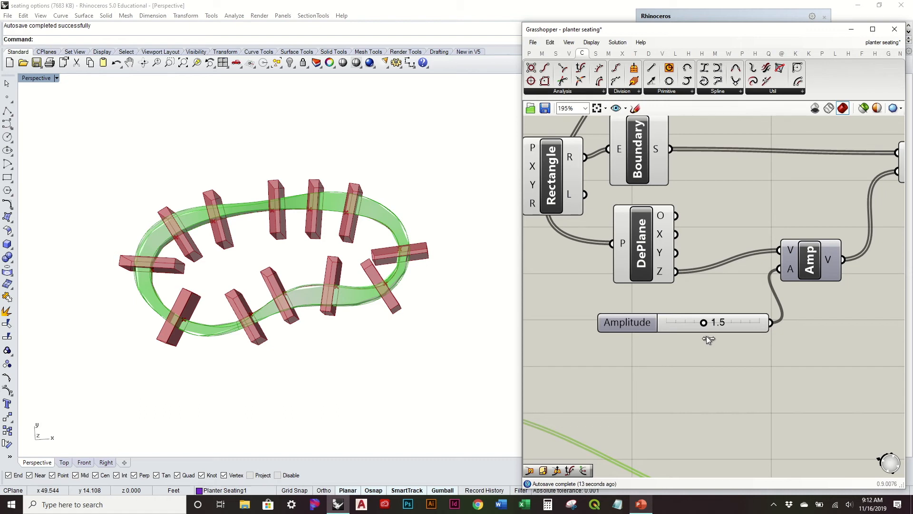
left_click(700, 350)
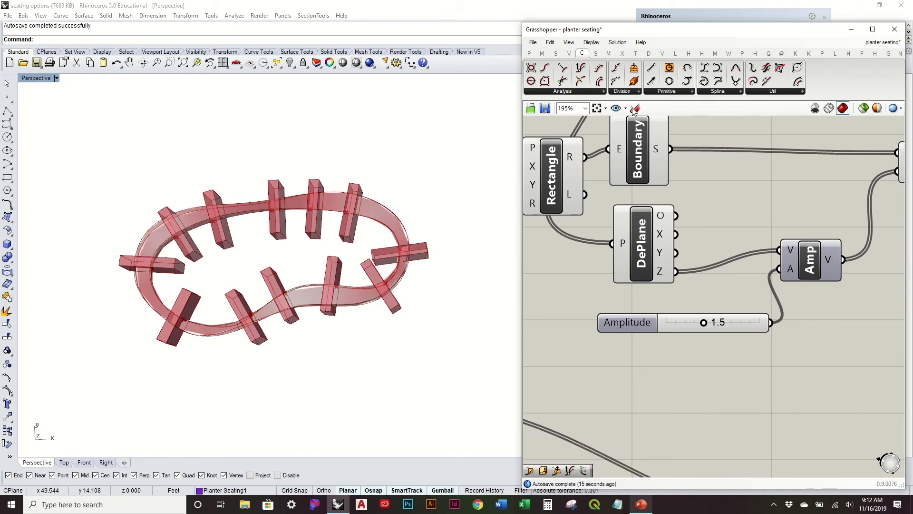
- Add a Random component below the Amplitude slider and shift it to leave space before its inputs
left_click(556, 54)
left_click(634, 82)
left_click(775, 399)
right_click_drag(717, 337, 613, 241)
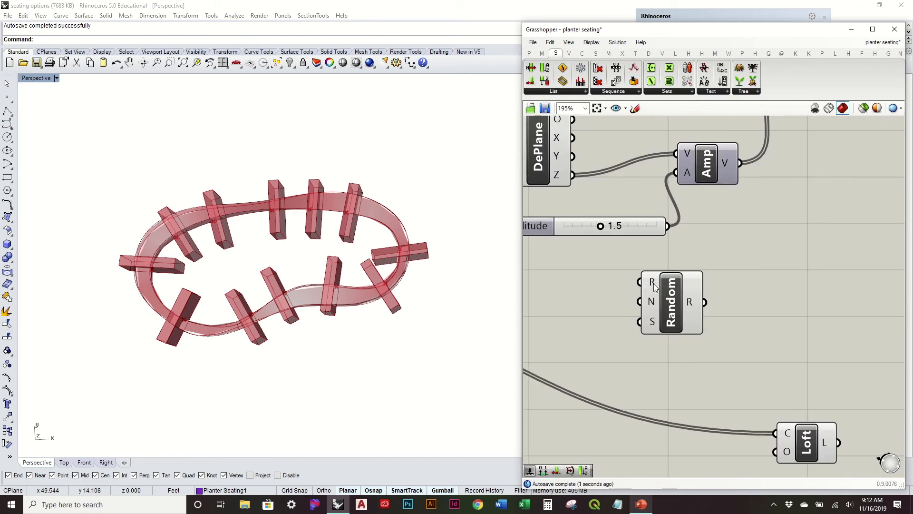
mouse_move(654, 286)
right_click_drag(654, 286, 777, 287)
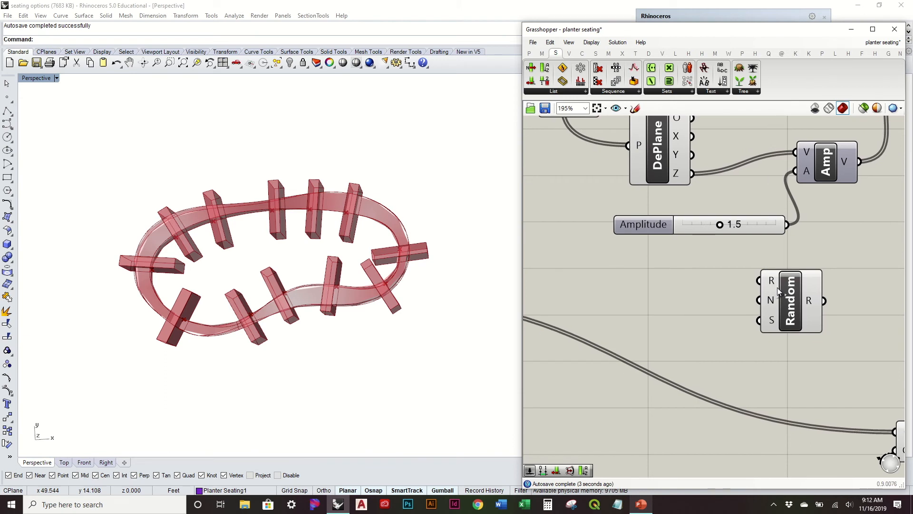
left_click_drag(763, 283, 794, 284)
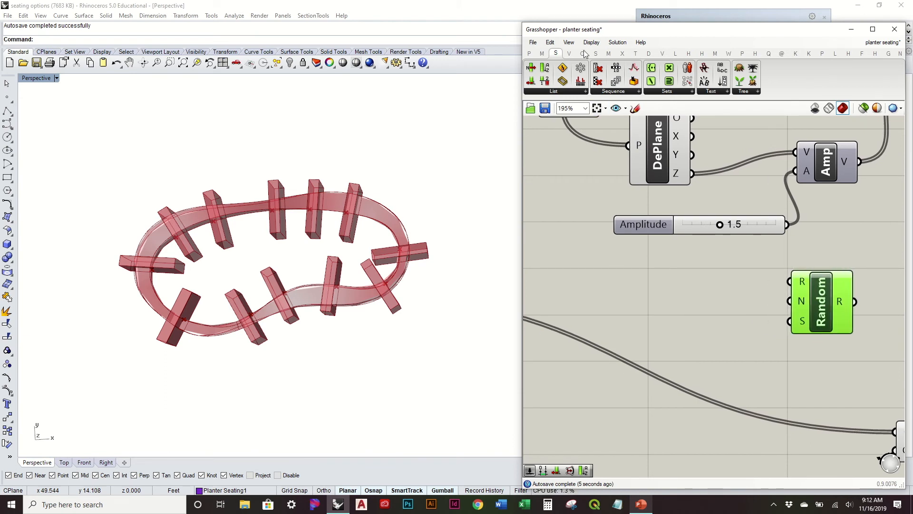
- Add a Construct Domain component feeding Random's R input, and connect a new 0.5 number slider to its A input
left_click(542, 53)
left_click_drag(532, 68, 692, 293)
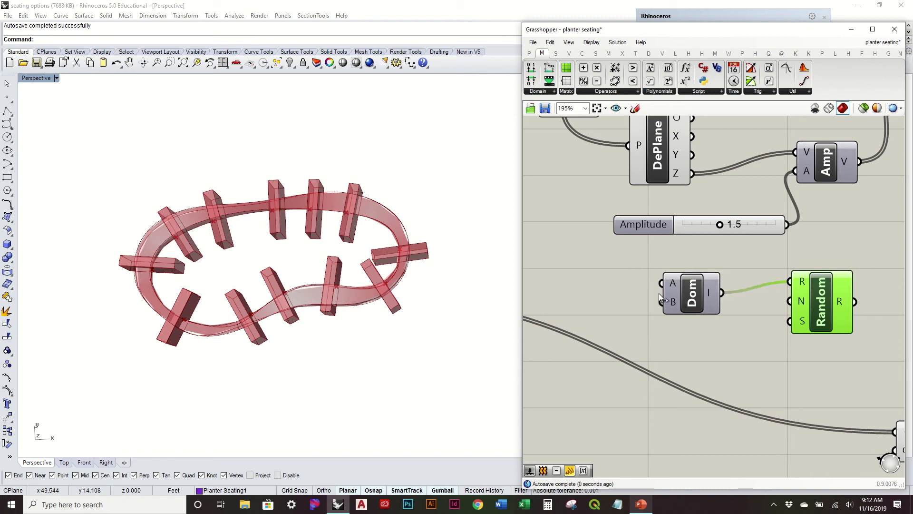
double_click(607, 303)
type("slider")
left_click(614, 291)
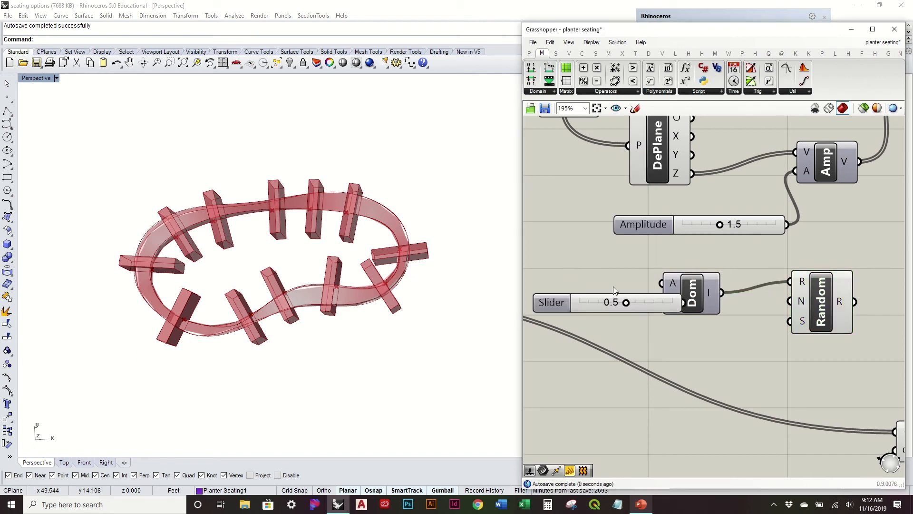
left_click(650, 303)
left_click_drag(649, 304, 673, 285)
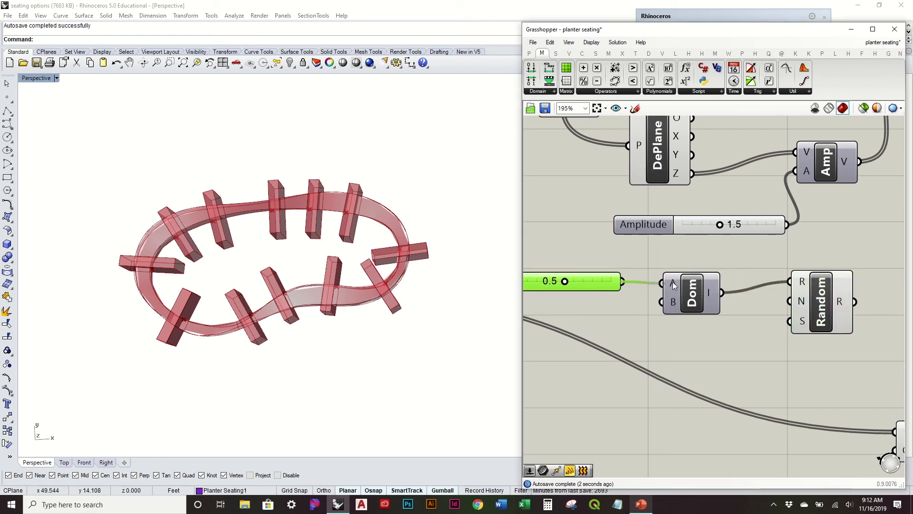
- Add a 1.5 number slider and connect it to the B input of Random's Domain component
left_click(603, 323)
double_click(603, 323)
type("1.5")
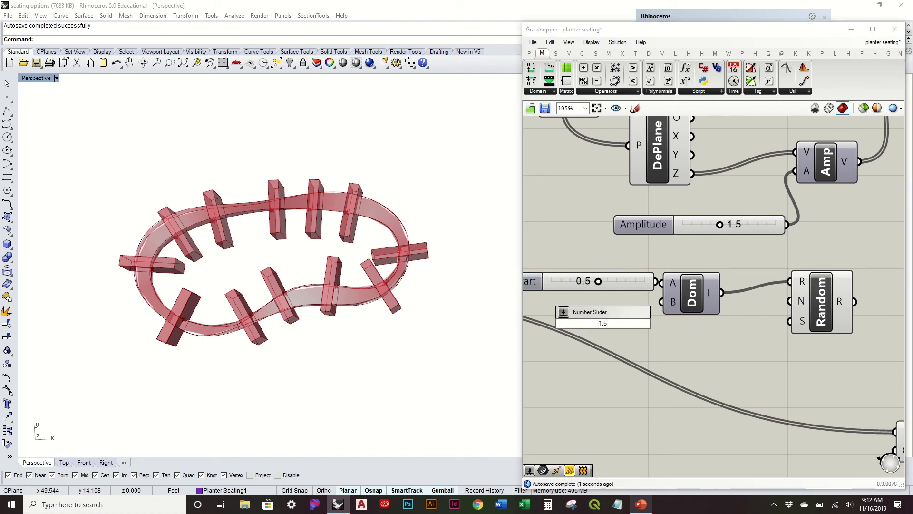
key("Return")
left_click_drag(647, 323, 665, 305)
- Connect Random's output to the Amplitude component's A input in place of its slider, and delete that slider
right_click_drag(709, 275, 596, 309)
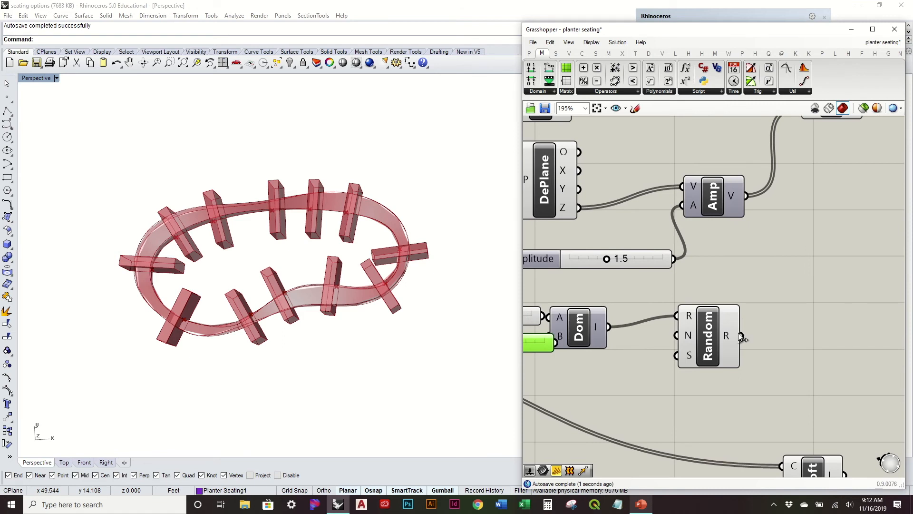
left_click_drag(742, 336, 685, 206)
left_click(654, 262)
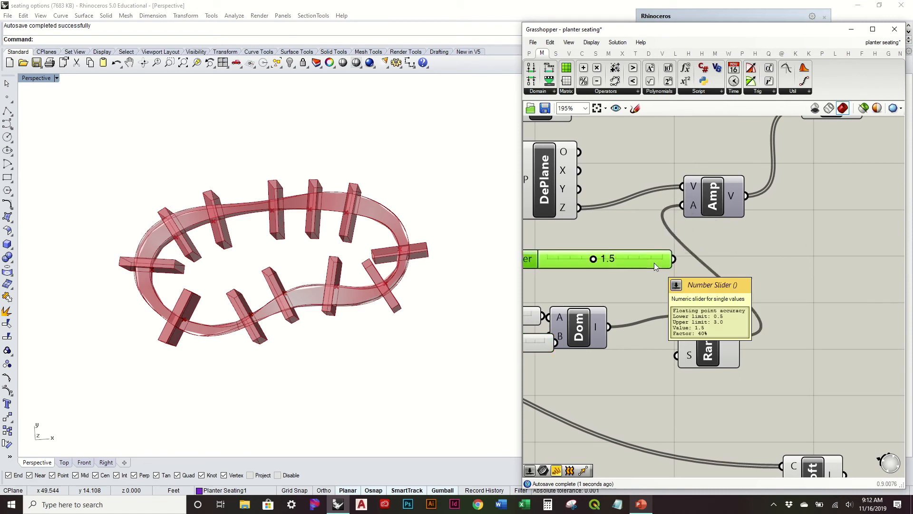
right_click_drag(687, 324, 798, 304)
key("Delete")
- Move Random's Domain component and its two sliders together up and away from the Random component
left_click_drag(688, 310, 717, 306)
left_click_drag(678, 341, 585, 275)
left_click_drag(736, 346, 594, 272)
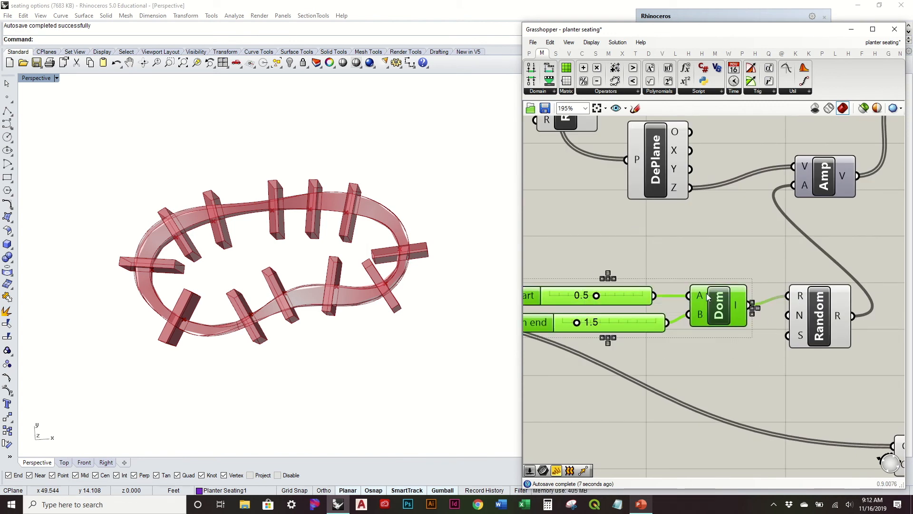
left_click_drag(707, 293, 660, 239)
left_click(718, 321)
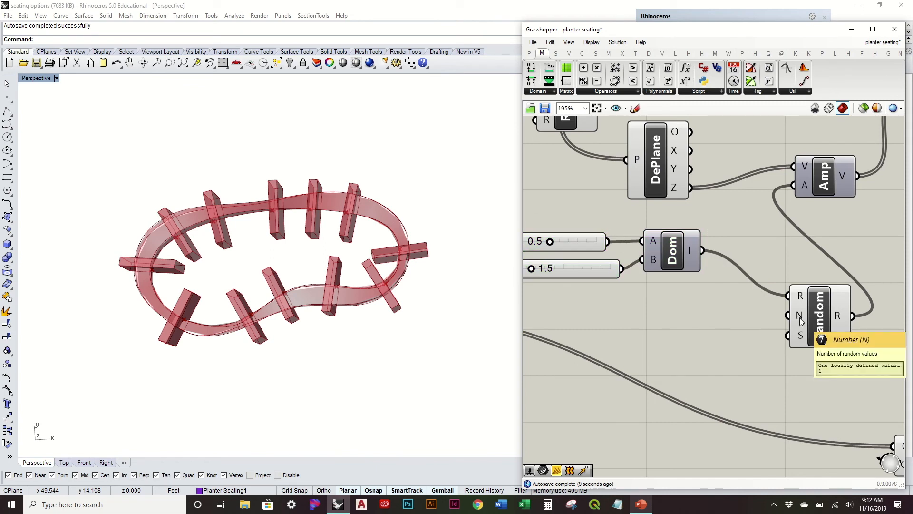
- Connect the Count slider that drives Populate Geometry to the Random component's N input
scroll(801, 321, "down", 3)
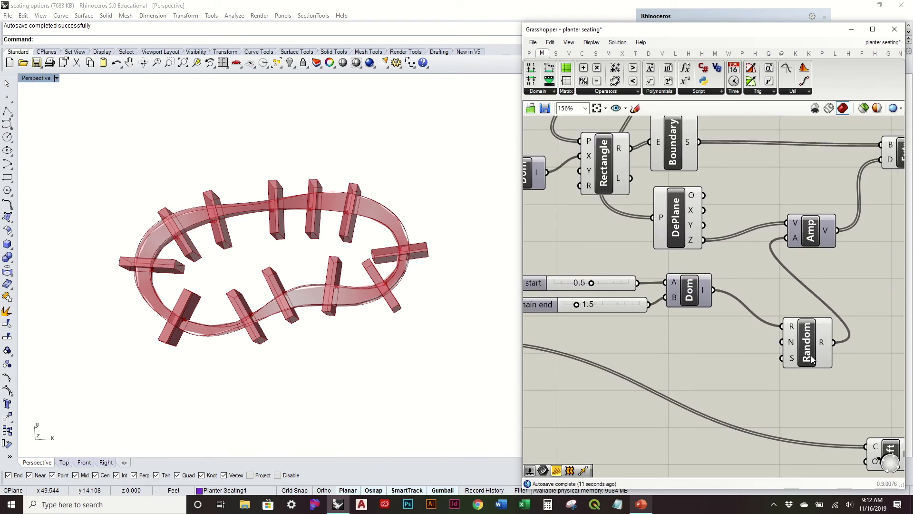
left_click(811, 355)
scroll(790, 328, "down", 5)
scroll(707, 276, "up", 4)
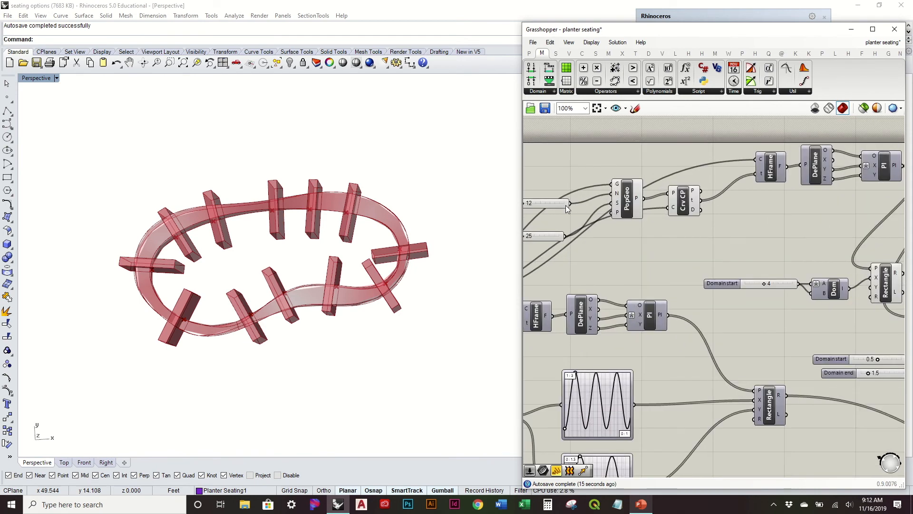
left_click_drag(571, 204, 857, 386)
- Move the fin components, from the Rectangle's Domain and slider through Random and Extrude, up and farther along the canvas
right_click_drag(412, 297, 412, 264)
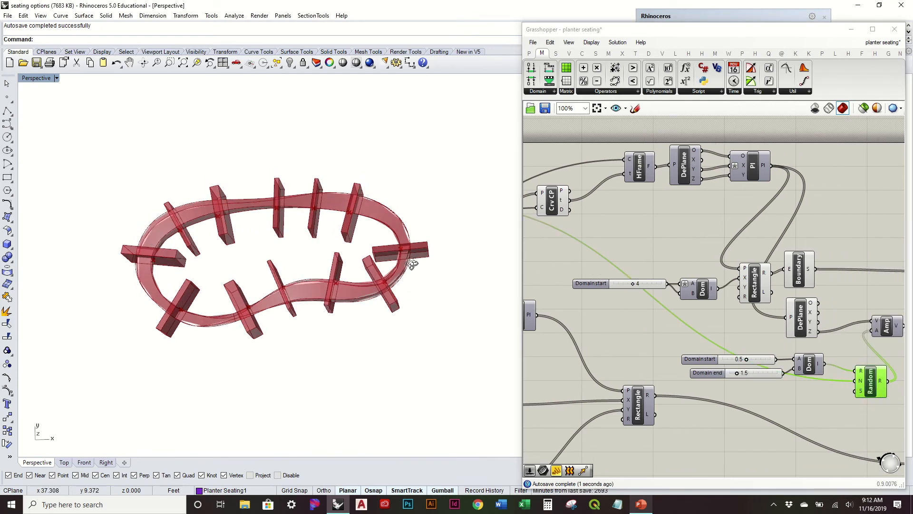
right_click_drag(791, 298, 735, 299)
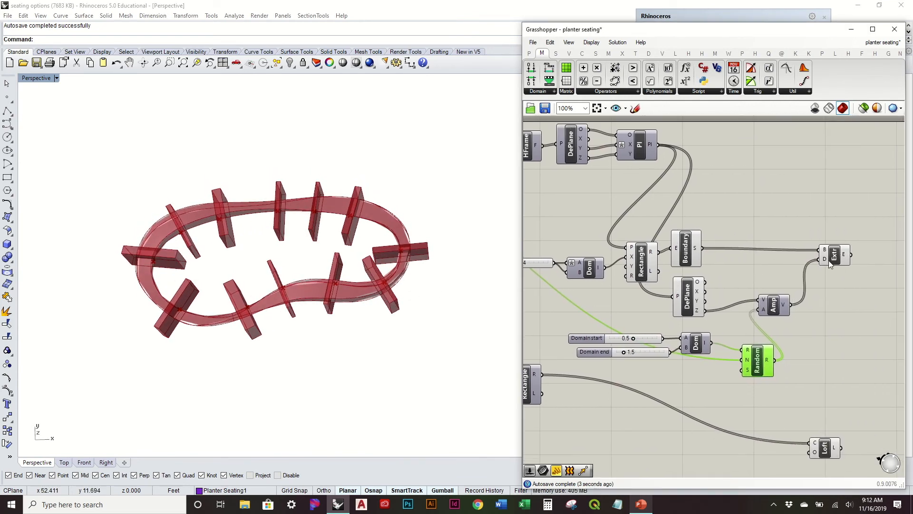
left_click(830, 262)
right_click_drag(812, 312, 821, 316)
left_click(821, 316)
left_click_drag(849, 387, 561, 236)
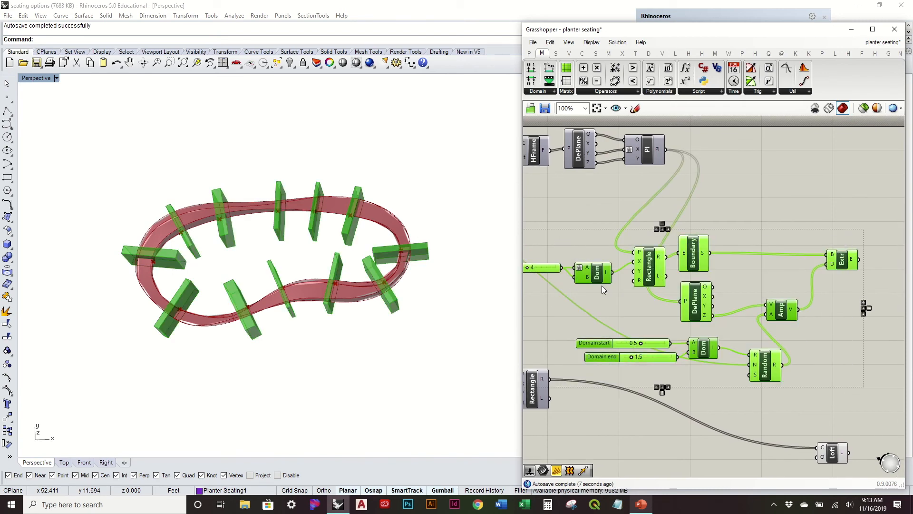
left_click_drag(601, 279, 664, 235)
left_click(664, 281)
- Move the Loft component up and along the canvas to line up beneath the fins' Extrude
right_click_drag(675, 277, 580, 270)
left_click_drag(737, 446, 801, 404)
left_click(804, 324)
right_click_drag(804, 324, 777, 329)
mouse_move(360, 303)
right_mouse_down()
mouse_move(363, 331)
mouse_move(361, 308)
right_mouse_up()
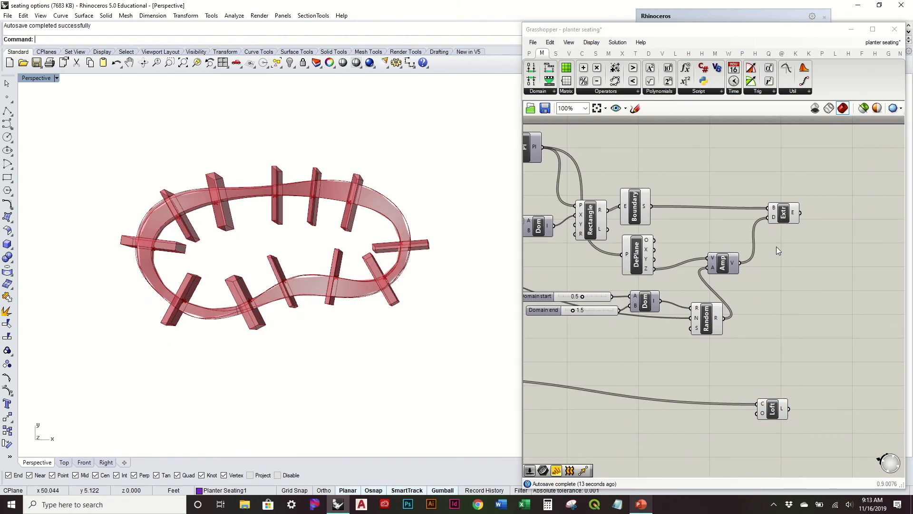
- Add a Solid Difference component beyond the Extrude component, and move the Loft slightly up toward the fin components
left_click(621, 54)
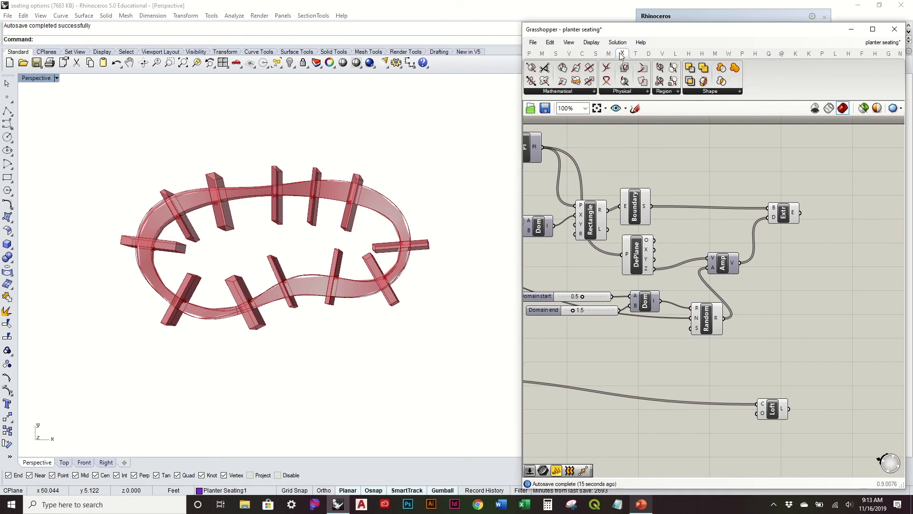
left_click(721, 92)
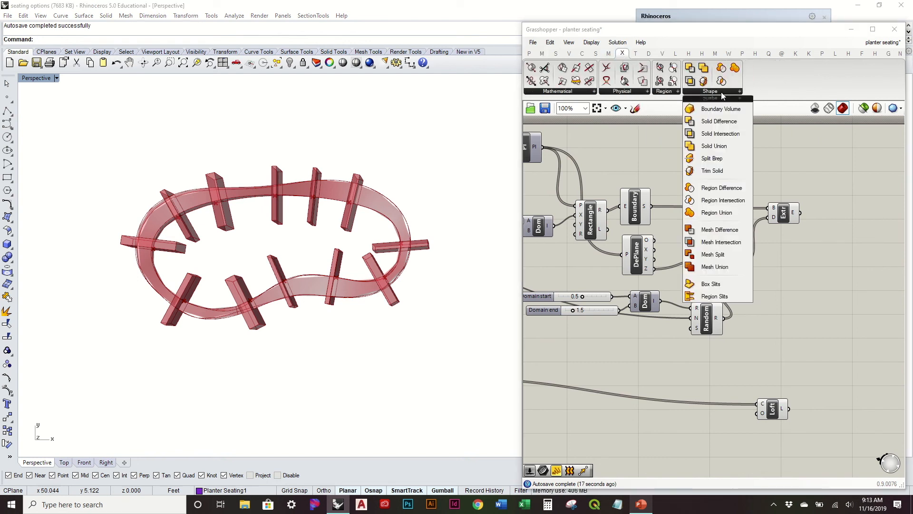
left_click_drag(714, 122, 845, 328)
left_click_drag(778, 409, 760, 387)
- Connect the Loft's output to Solid Difference's A input and the fins' Extrude output to its B input
scroll(784, 383, "up", 2)
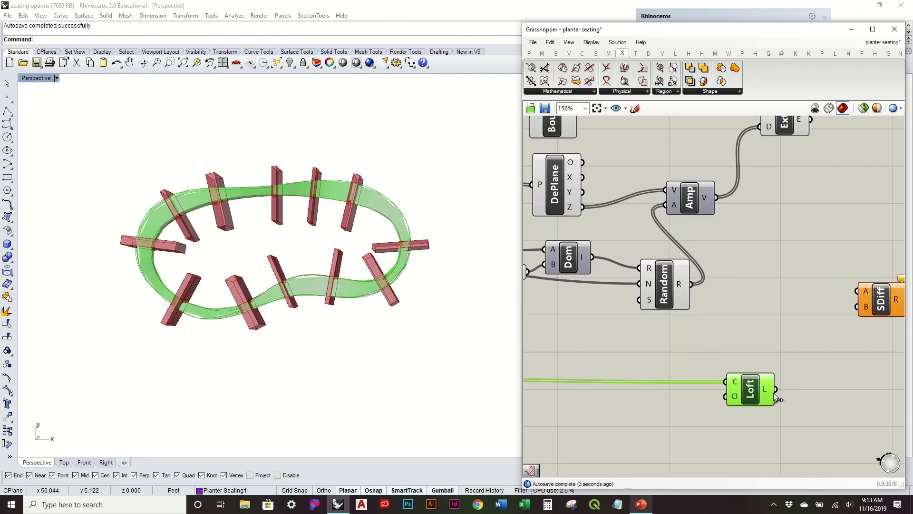
left_click_drag(852, 285, 853, 286)
right_click_drag(811, 281, 706, 281)
left_click_drag(774, 301, 814, 331)
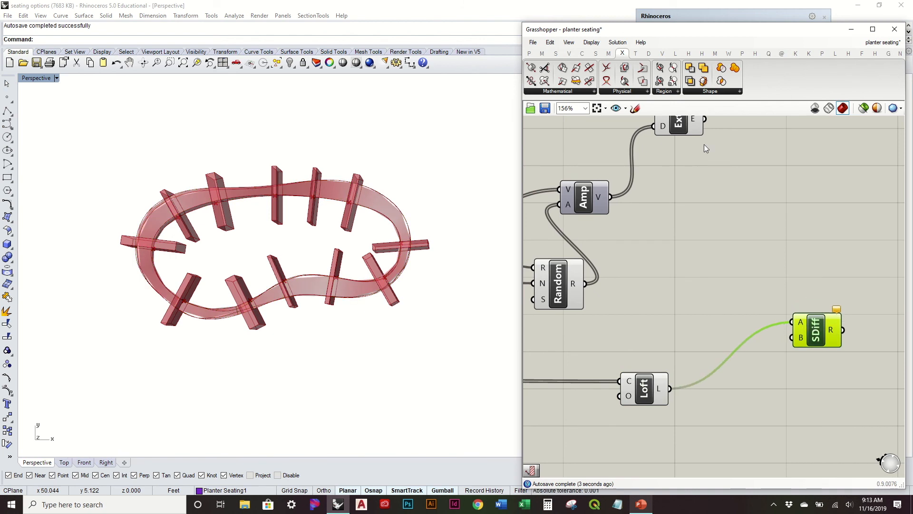
right_click_drag(701, 199, 708, 239)
left_click(685, 162)
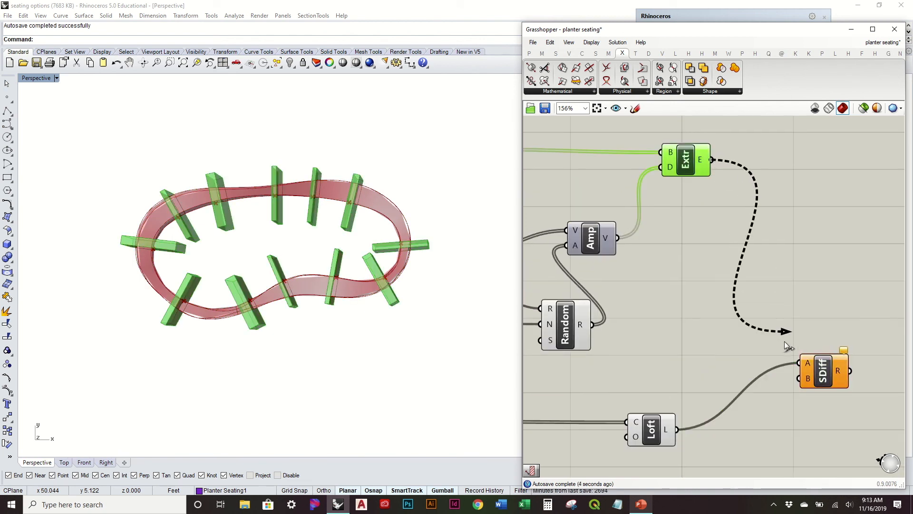
scroll(759, 295, "down", 5)
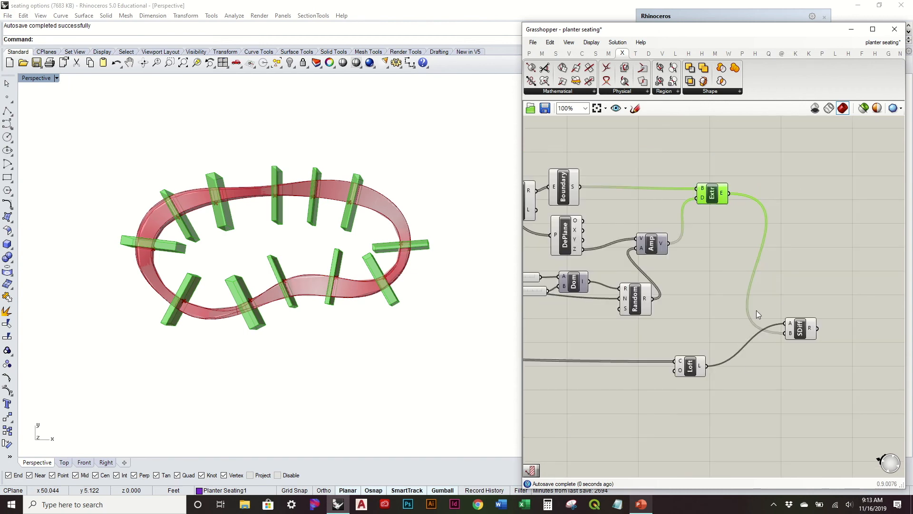
- Turn off the preview of the fin components and the Loft, leaving Solid Difference visible
left_click_drag(745, 407, 526, 197)
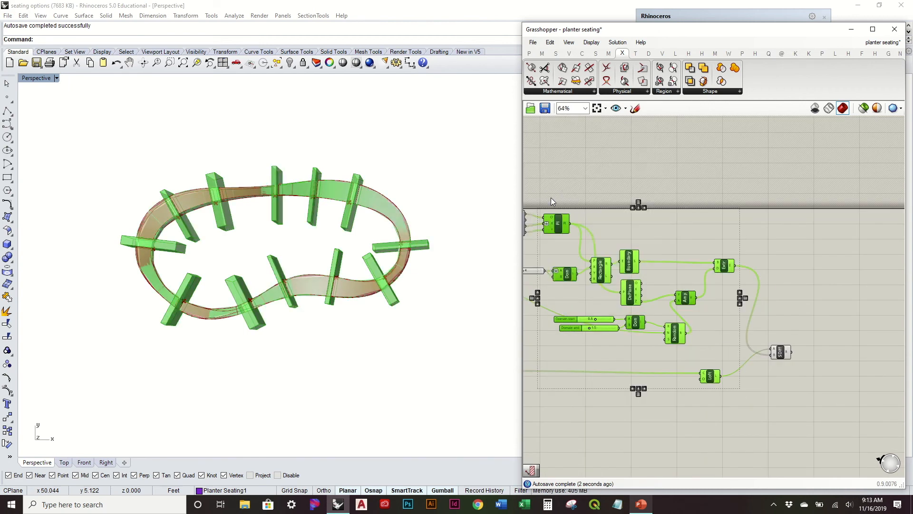
middle_click(573, 198)
left_click(609, 169)
- Turn off the preview of the Populate Geometry and Curve Closest Point components
right_click_drag(340, 237, 331, 193)
right_click_drag(547, 335, 684, 321)
mouse_move(285, 276)
right_mouse_down()
mouse_move(279, 244)
mouse_move(300, 196)
mouse_move(279, 279)
right_mouse_up()
right_click_drag(581, 306, 737, 238)
left_click_drag(817, 243, 675, 187)
middle_click(719, 176)
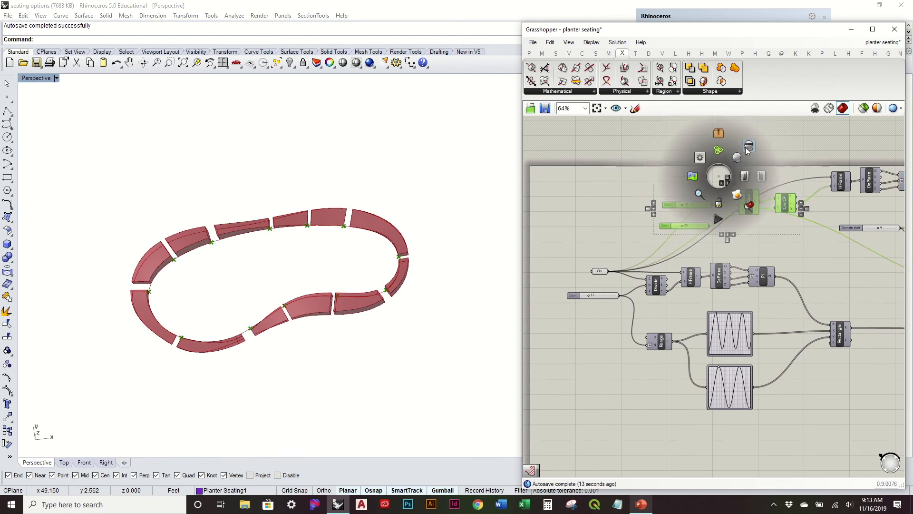
left_click(747, 148)
left_click(801, 247)
- Examine the bench segments and the gaps cut between them from several angles, close up and overall
right_click_drag(362, 353, 344, 281)
scroll(261, 309, "up", 6)
right_click_drag(262, 309, 255, 290)
scroll(186, 273, "up", 4)
right_click_drag(187, 273, 324, 322, "shift")
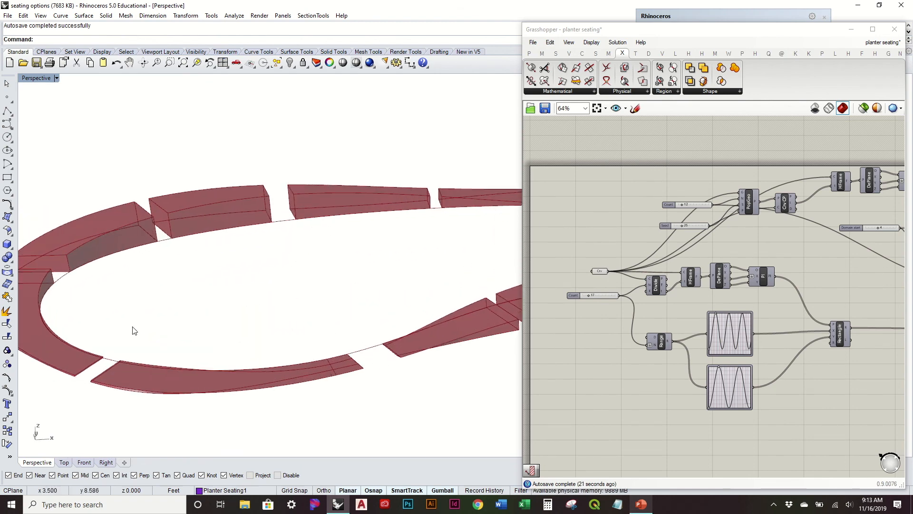
right_click_drag(206, 350, 307, 371)
right_click_drag(327, 417, 275, 300)
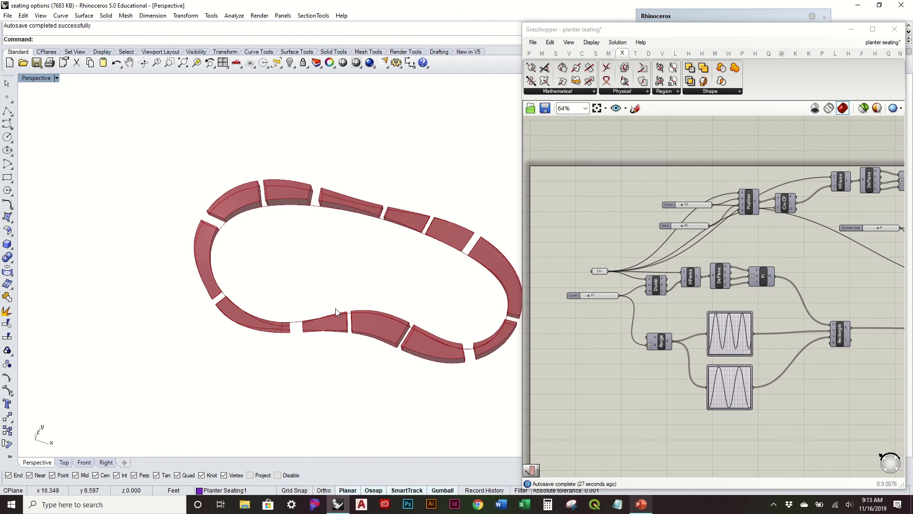
right_click_drag(335, 308, 295, 304)
right_click_drag(282, 353, 430, 305)
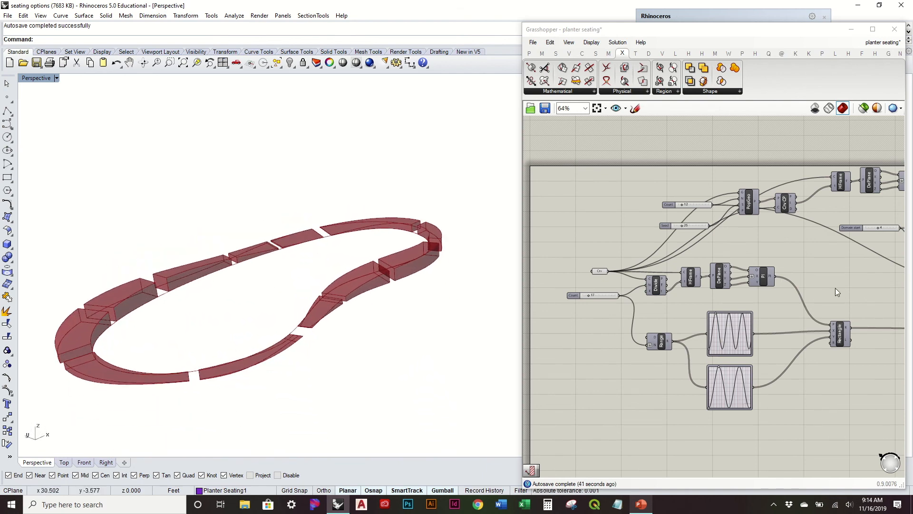
- Set the Seed slider to 23 to redistribute the cuts along the bench
scroll(748, 206, "up", 3)
scroll(635, 244, "up", 3)
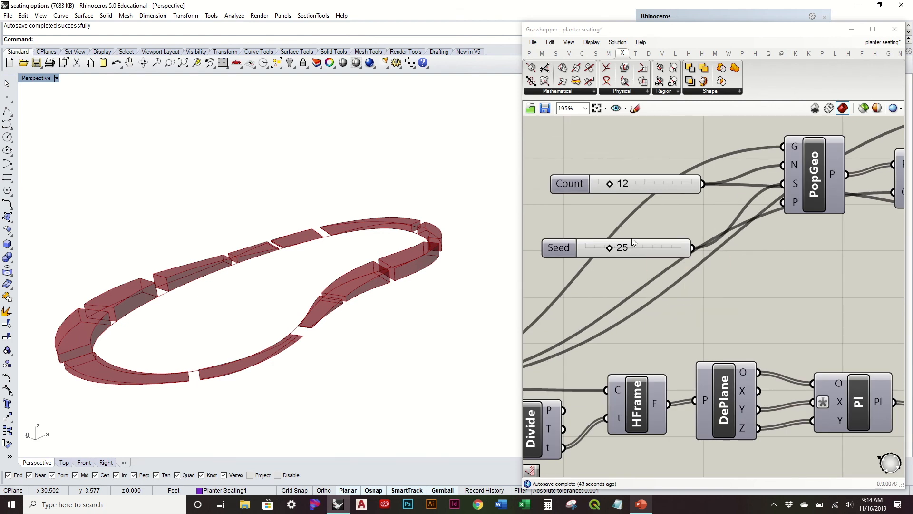
left_click(655, 247)
left_click_drag(656, 241, 609, 248)
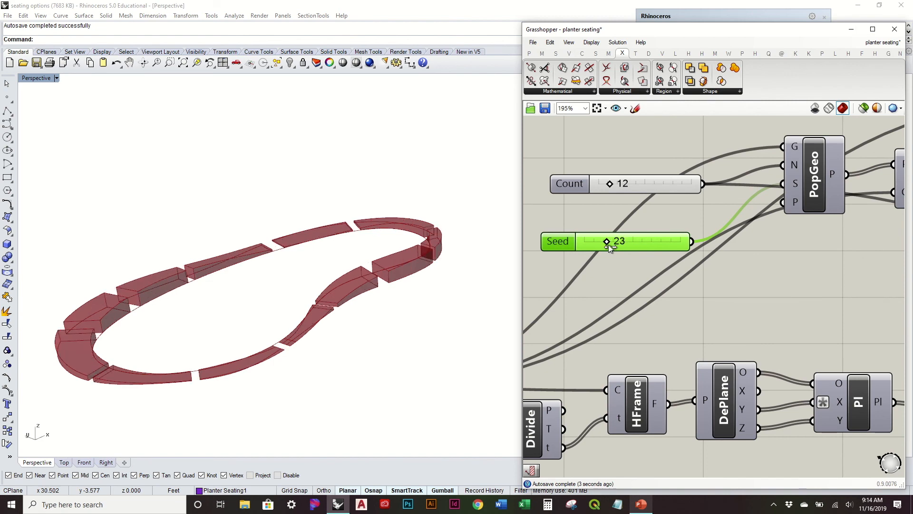
- Review the redistributed bench segments in the model along with the whole component layout
right_click_drag(360, 227, 276, 270)
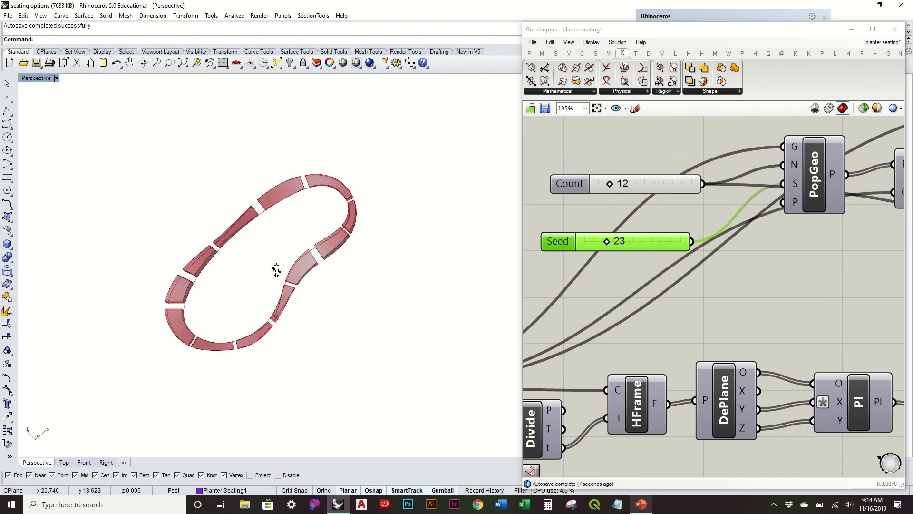
scroll(318, 272, "down", 3)
left_click(656, 287)
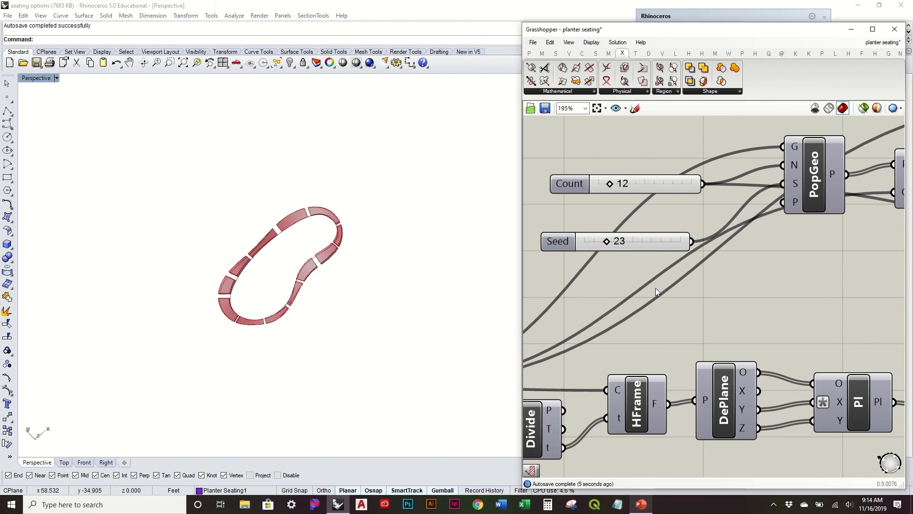
scroll(656, 287, "down", 3)
right_click_drag(851, 254, 770, 278)
scroll(770, 278, "down", 3)
right_click_drag(810, 301, 681, 270)
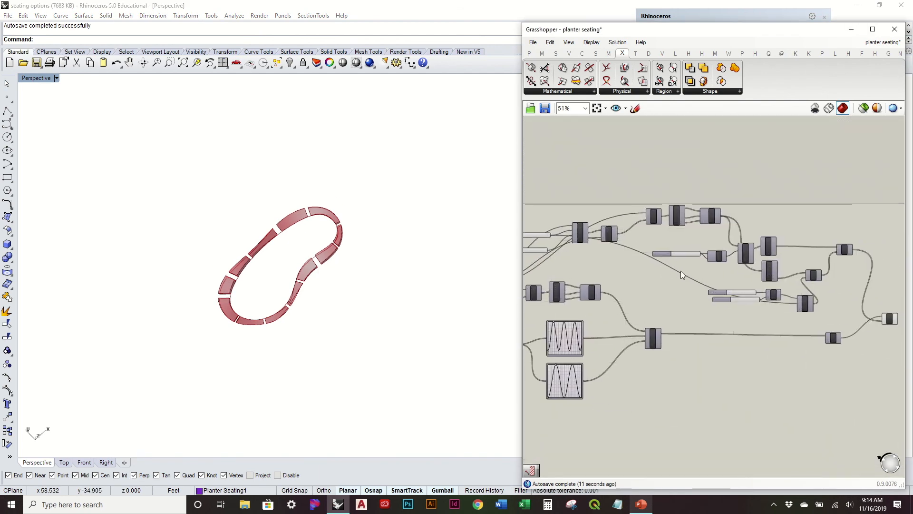
right_click_drag(215, 237, 217, 214)
scroll(279, 291, "up", 7)
right_click_drag(279, 294, 279, 238)
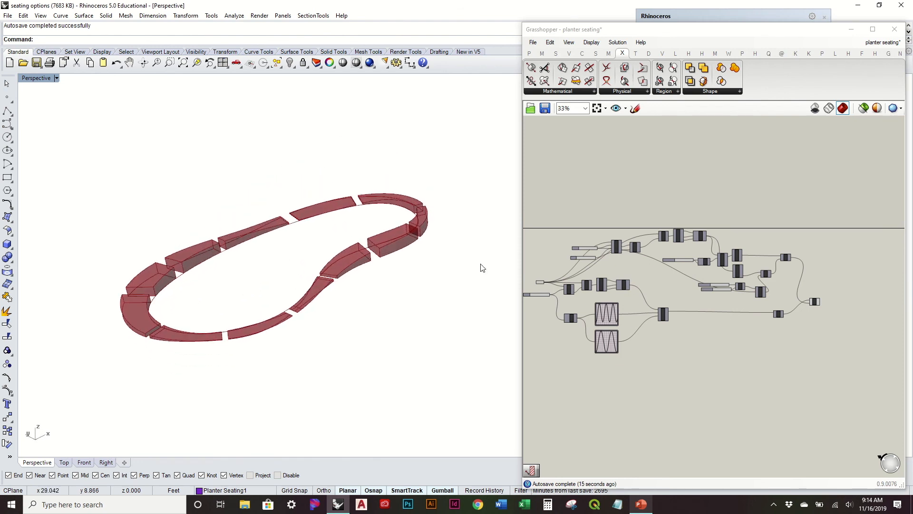